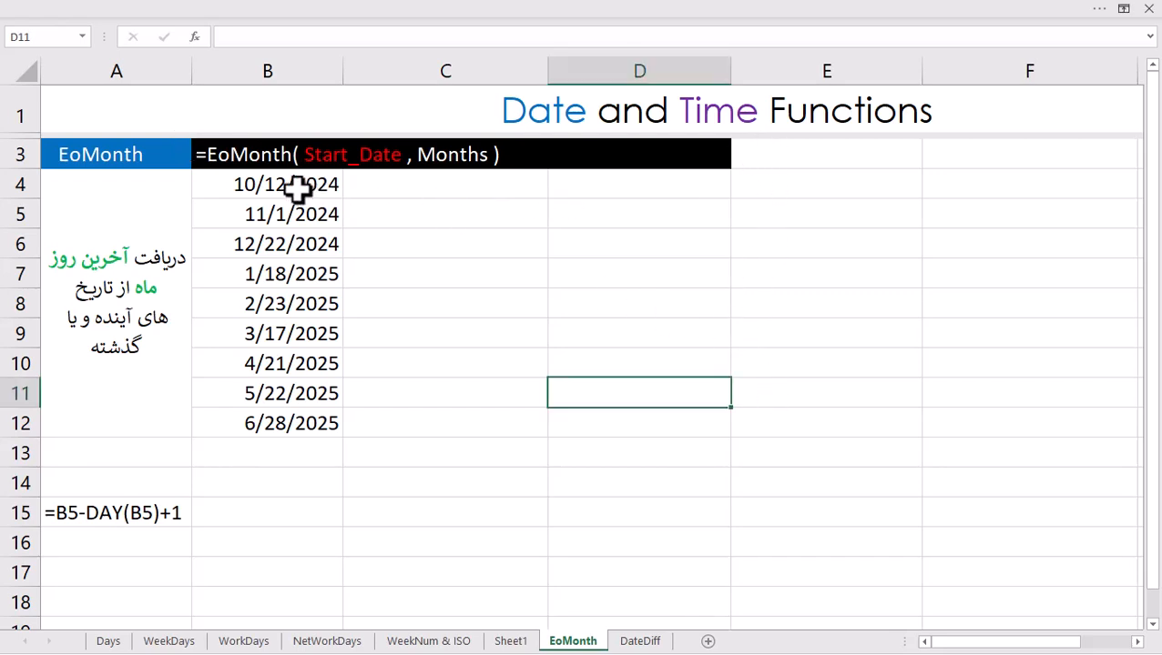
# Step: Enter =EOMONTH(B4,0) in C4 to return the last day of the month for the first date
pyautogui.moveTo(297, 185); pyautogui.dragTo(294, 421)
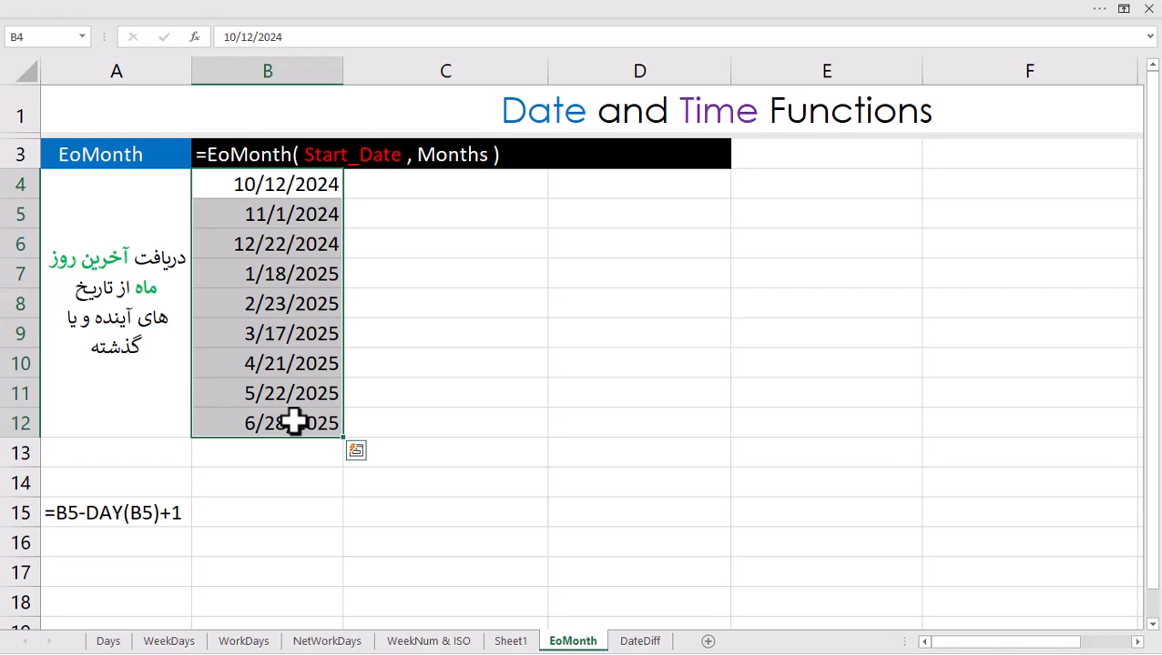
pyautogui.moveTo(430, 189); pyautogui.dragTo(425, 409)
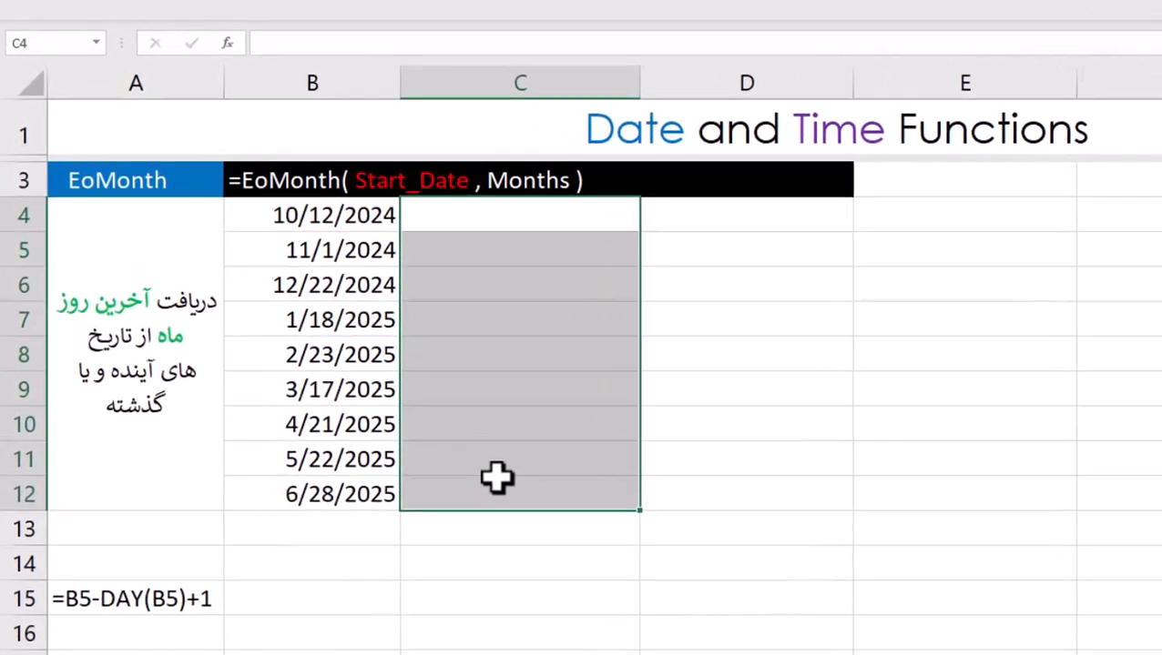
pyautogui.write('=em')
pyautogui.press('BackSpace')
pyautogui.write('o')
pyautogui.press('Tab')
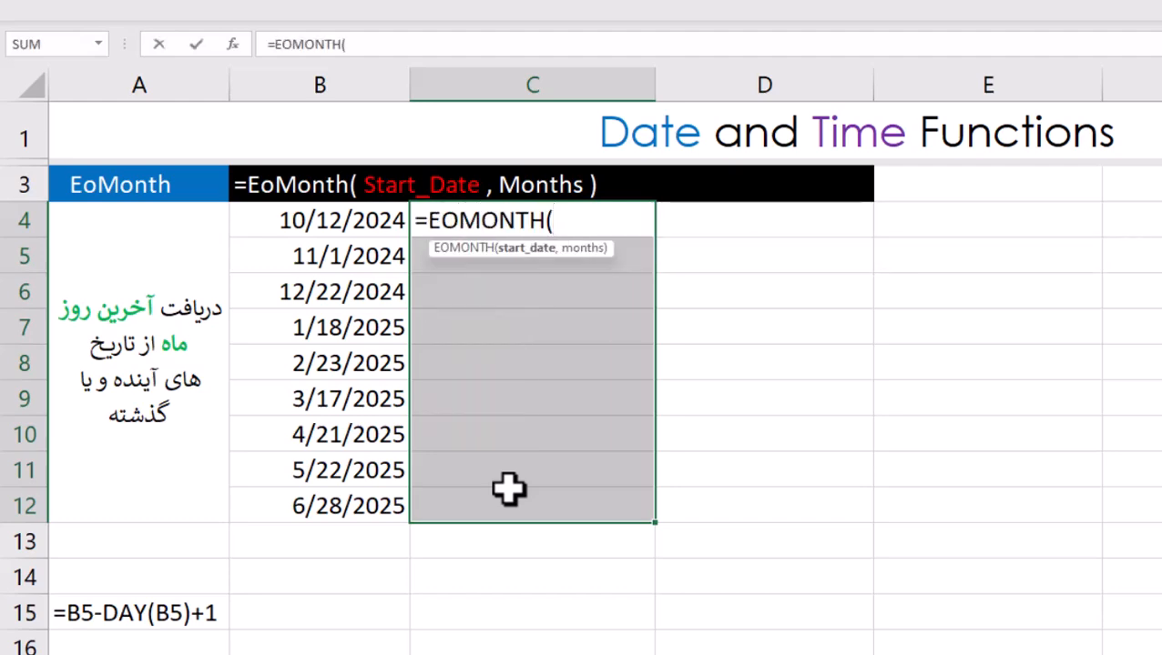
pyautogui.click(347, 219)
pyautogui.write(',0')
pyautogui.press('Return')
# Step: Fill the EOMONTH formula from C4 through C12 and compare the results with the dates in column B
pyautogui.click(601, 219)
pyautogui.moveTo(605, 218); pyautogui.dragTo(615, 496)
pyautogui.press('F2')
pyautogui.hotkey('ctrl', 'Return')
pyautogui.moveTo(320, 230); pyautogui.dragTo(328, 506)
pyautogui.moveTo(575, 226); pyautogui.dragTo(583, 496)
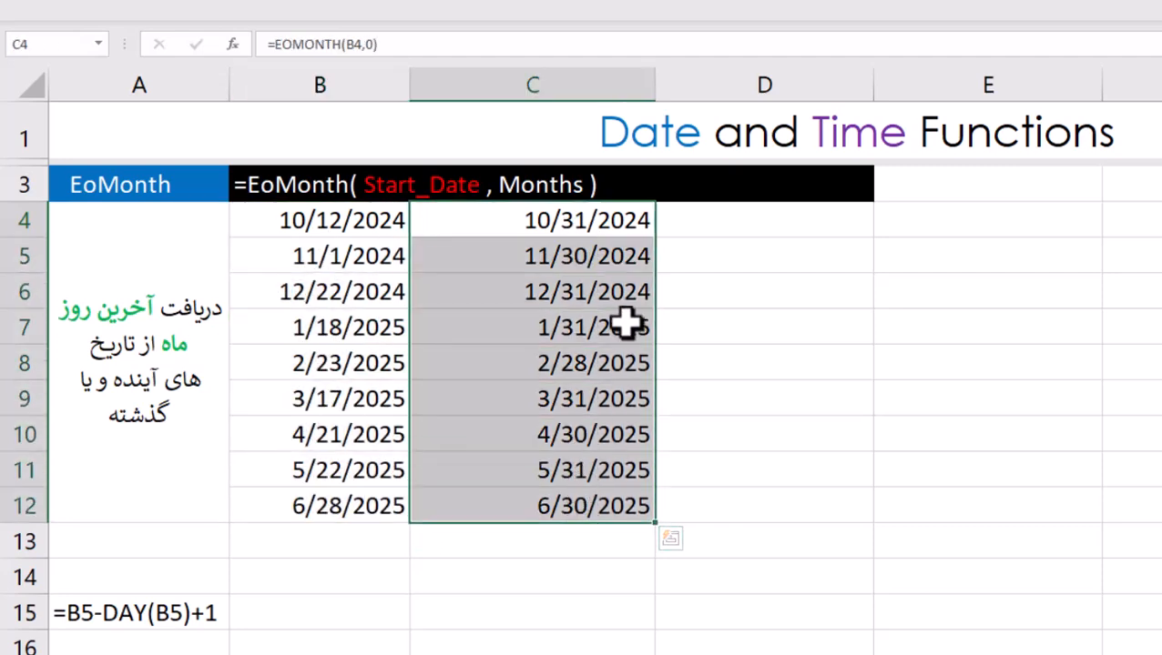
# Step: Change the months argument of the EOMONTH formula in C4 to 1 and refill the formula through C12
pyautogui.click(612, 222)
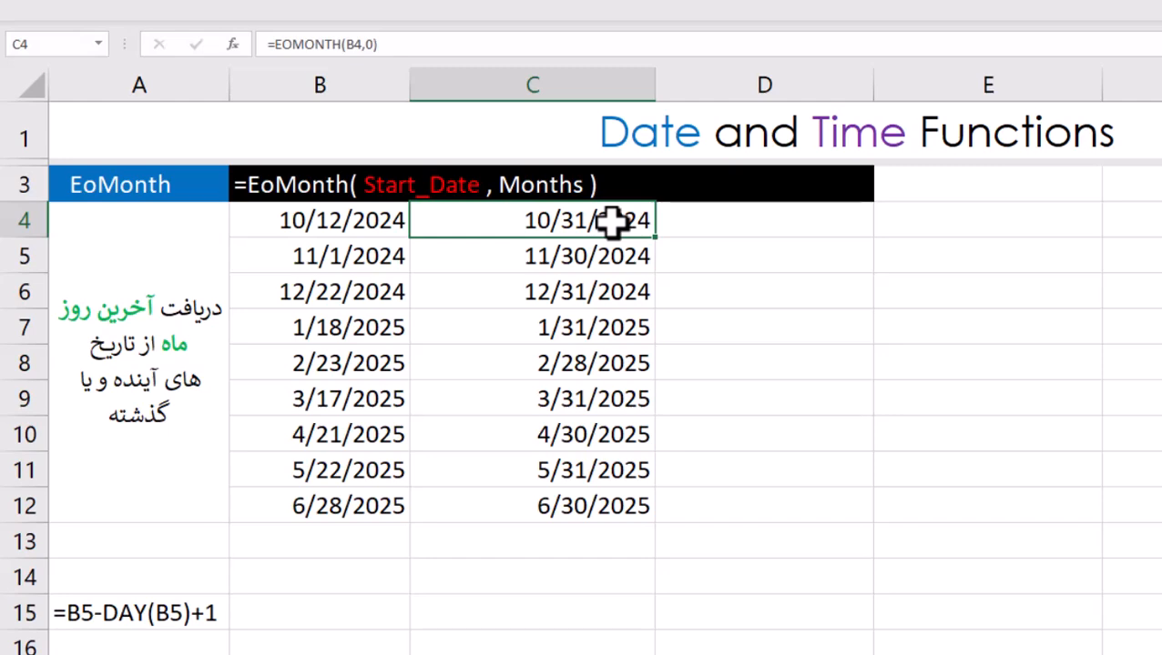
pyautogui.doubleClick(613, 221)
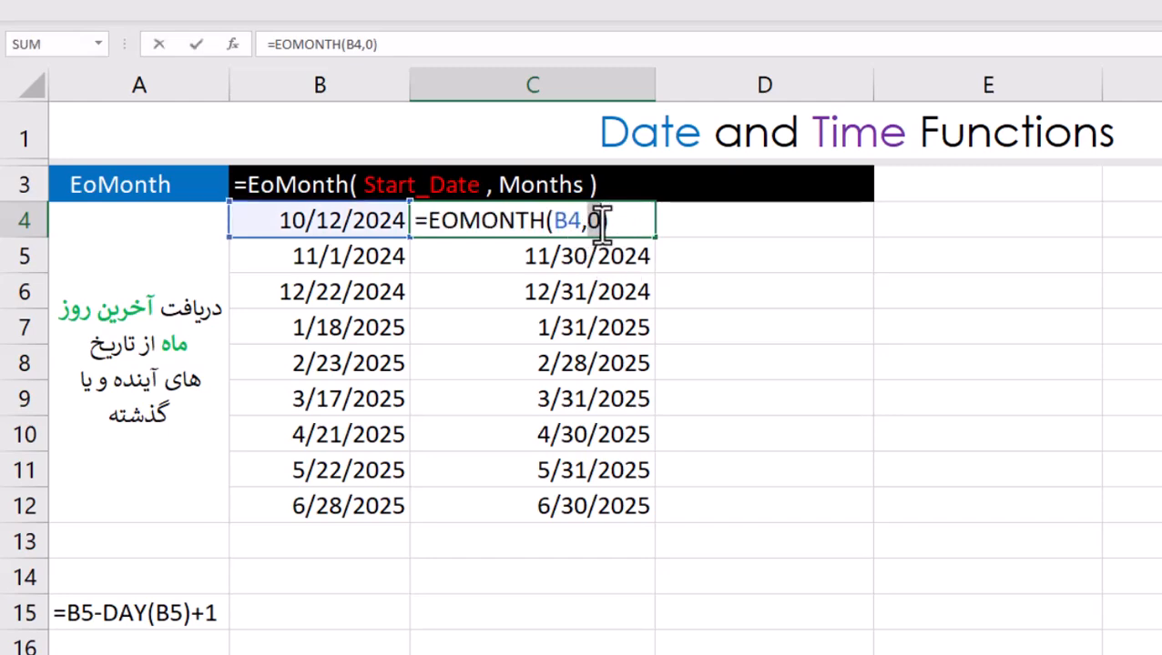
pyautogui.click(601, 222)
pyautogui.write('1')
pyautogui.press('Return')
pyautogui.click(602, 223)
pyautogui.moveTo(601, 223); pyautogui.dragTo(607, 504)
pyautogui.press('F2')
pyautogui.hotkey('ctrl', 'Return')
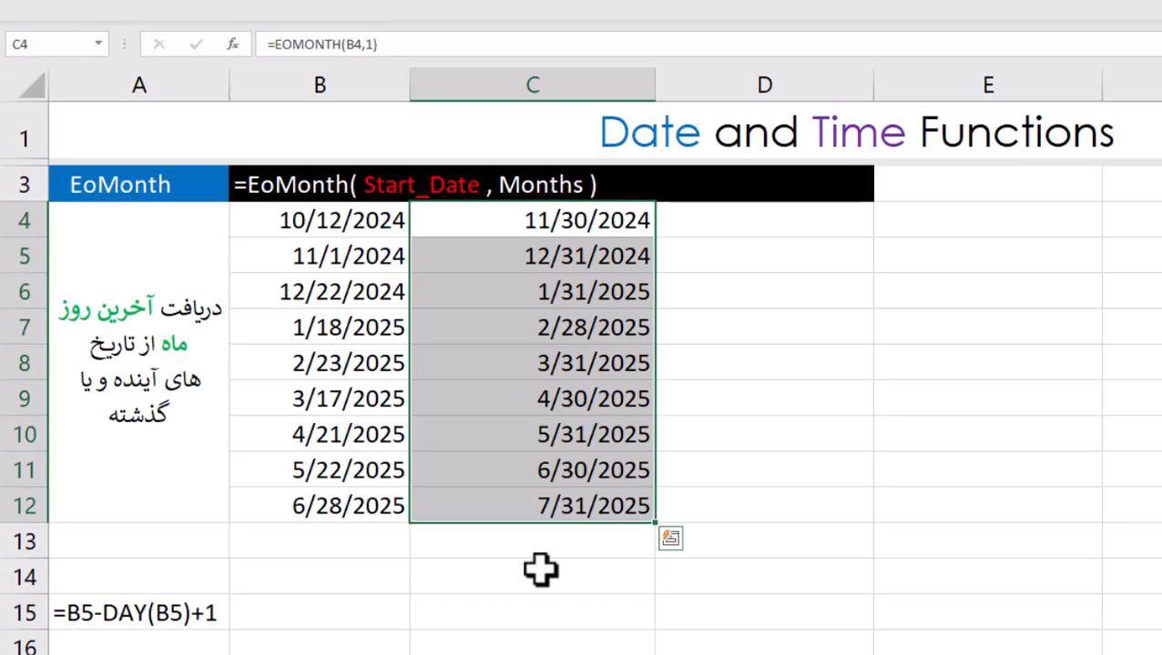
# Step: Enter =EDATE(B4,-1) in D4 to return the date one month before B4
pyautogui.click(719, 228)
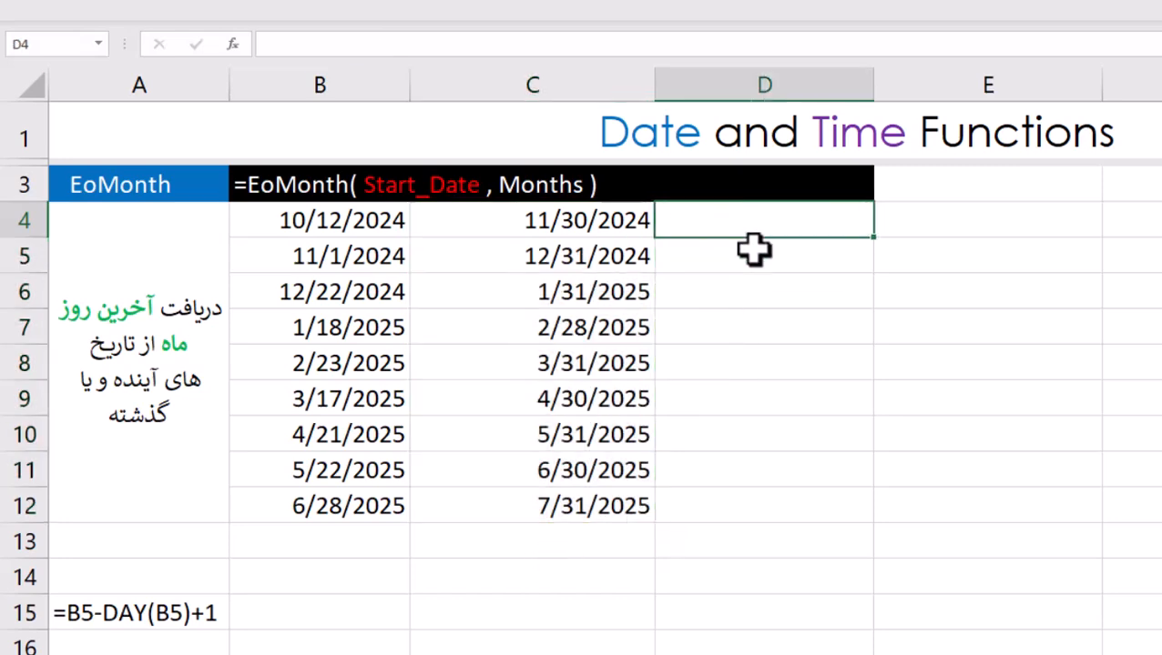
pyautogui.write('=ed')
pyautogui.press('Tab')
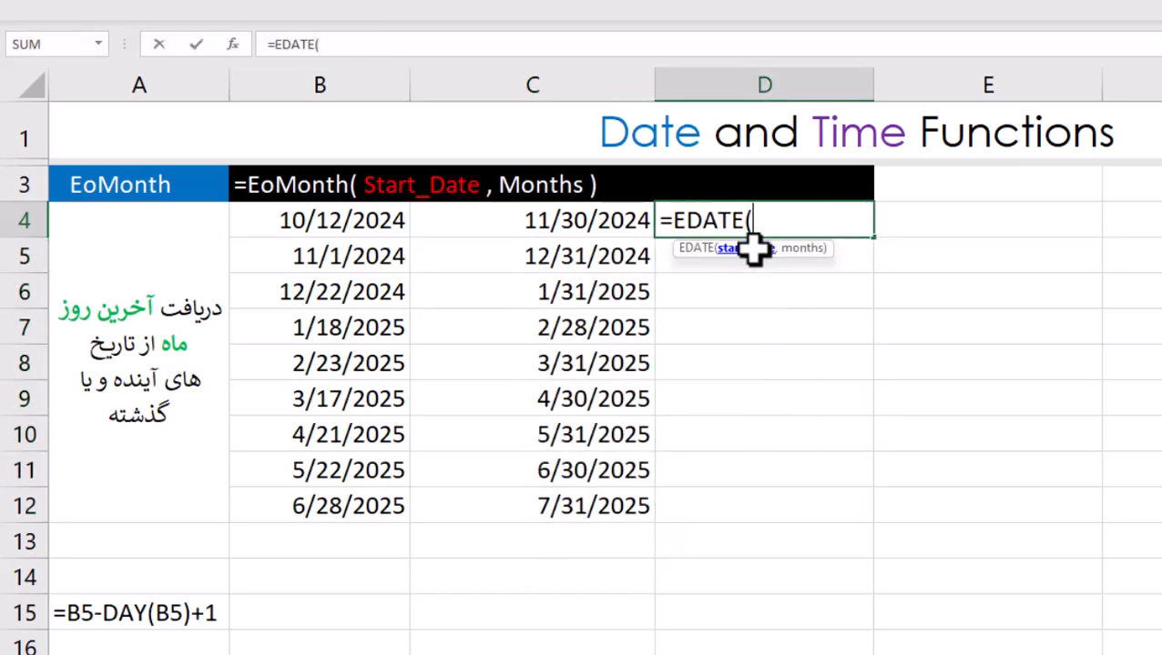
pyautogui.click(346, 226)
pyautogui.write(',-1')
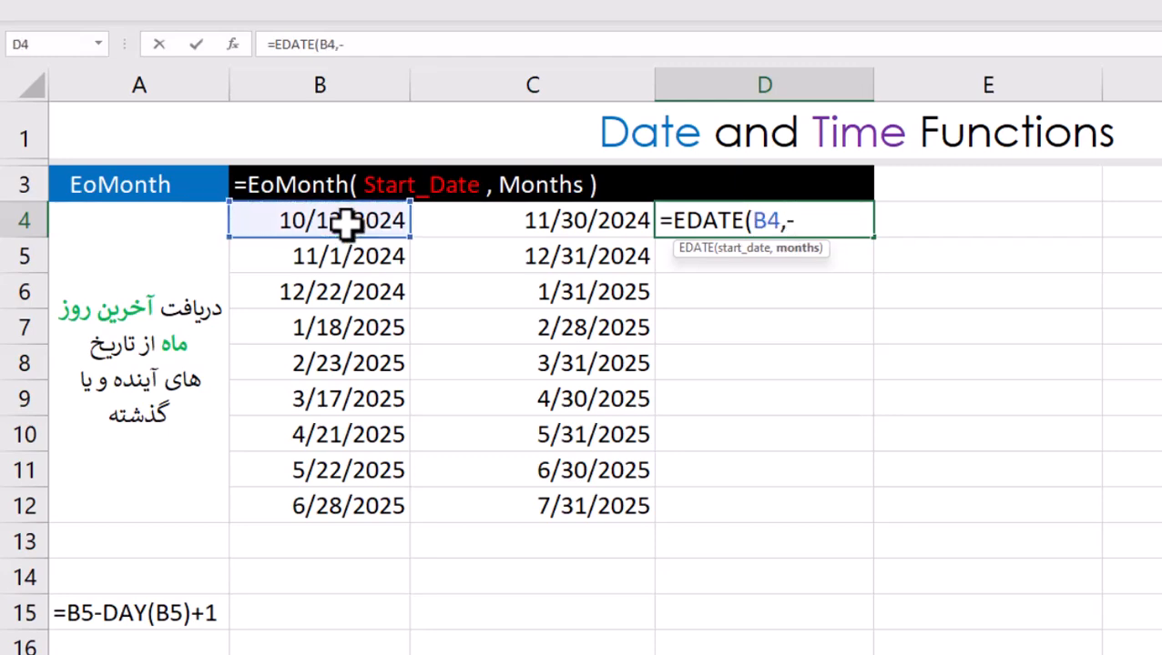
pyautogui.press('Return')
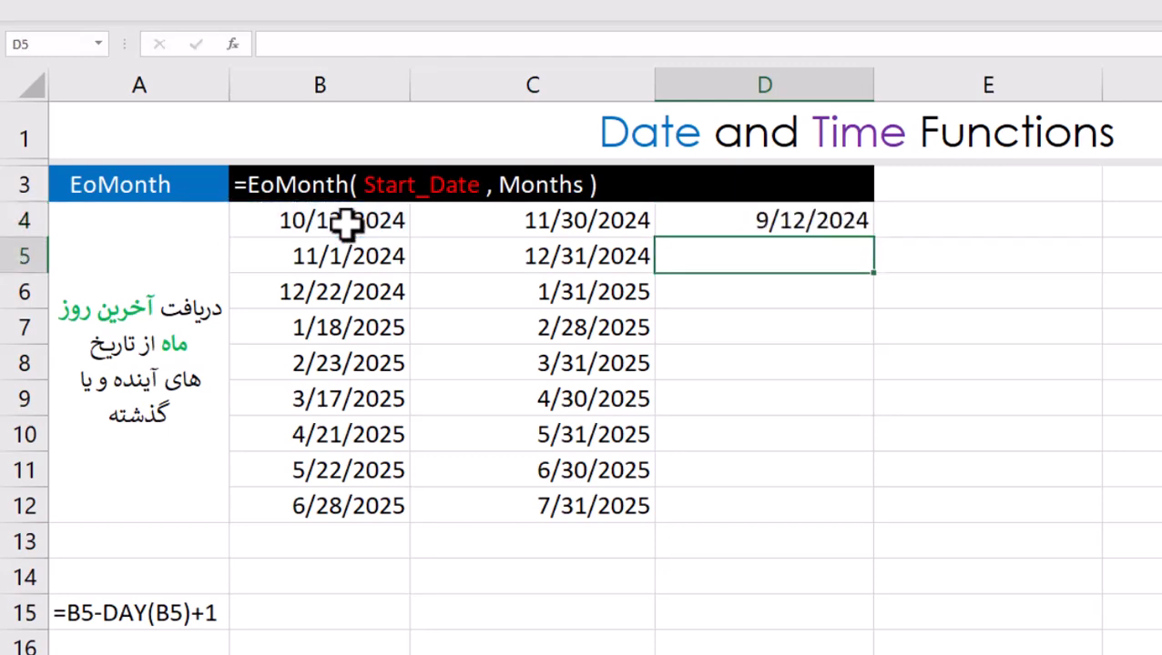
# Step: Compare the EDATE formula in D4 with the EOMONTH results in C4:C12 and clear D4
pyautogui.click(761, 228)
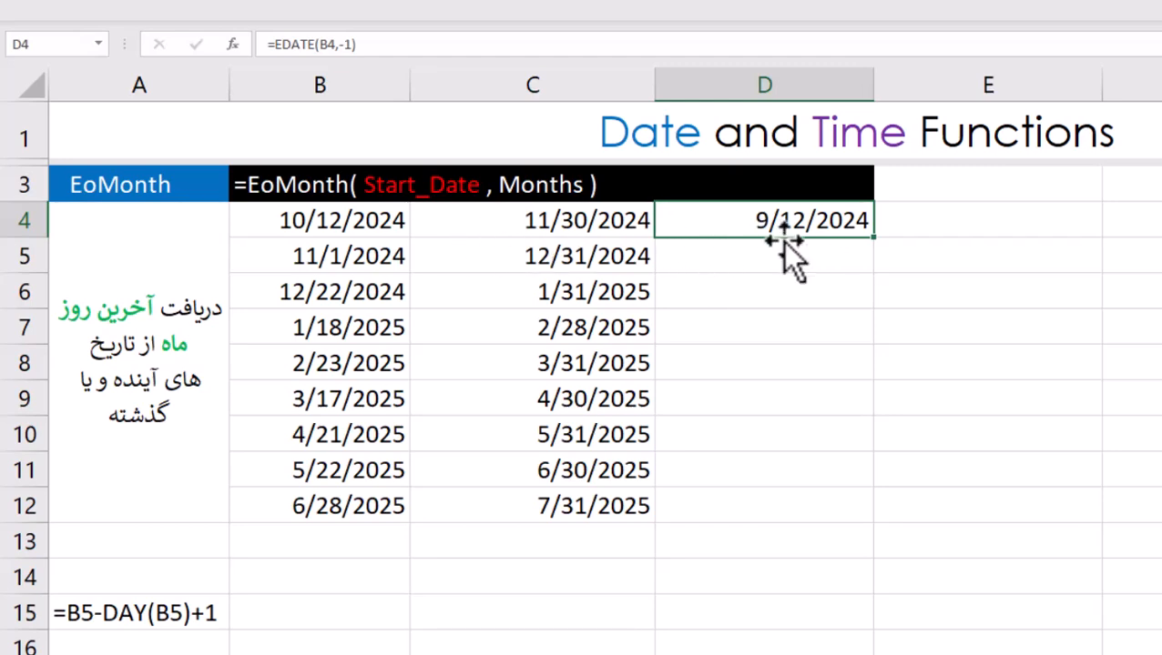
pyautogui.moveTo(604, 220); pyautogui.dragTo(605, 499)
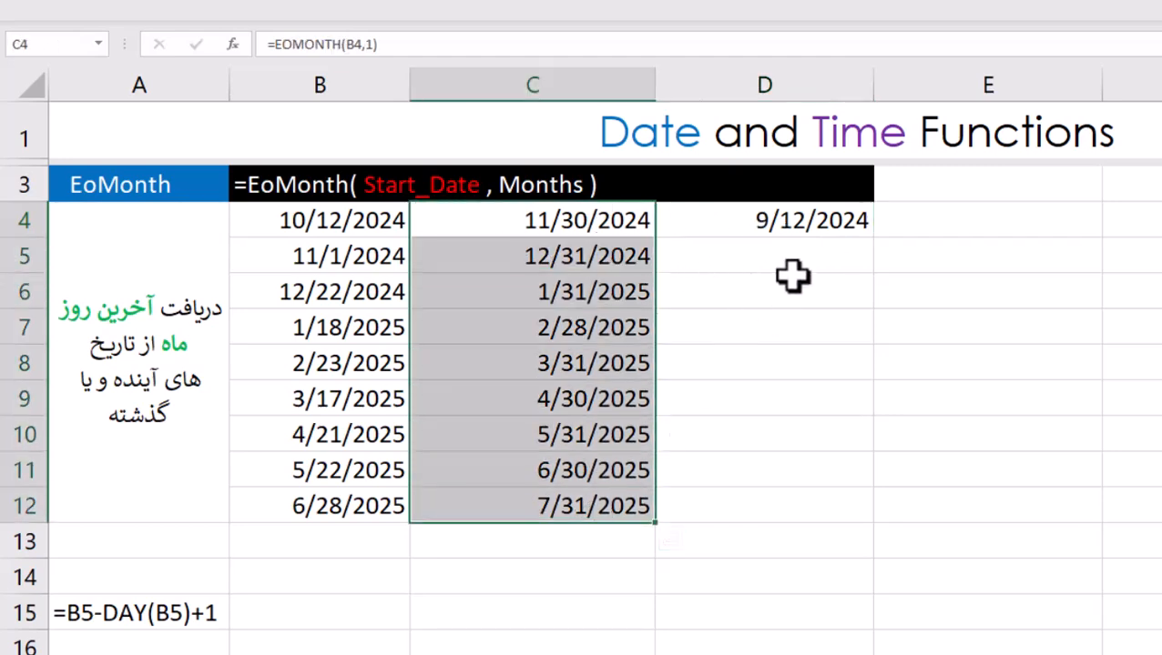
pyautogui.click(795, 223)
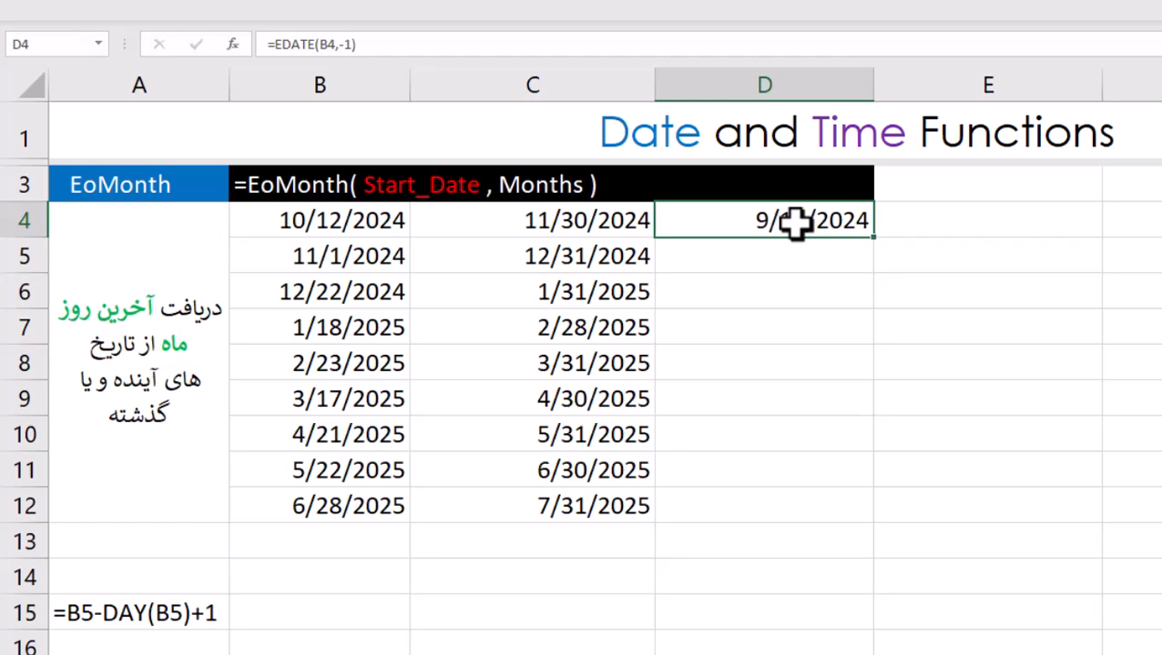
pyautogui.press('Delete')
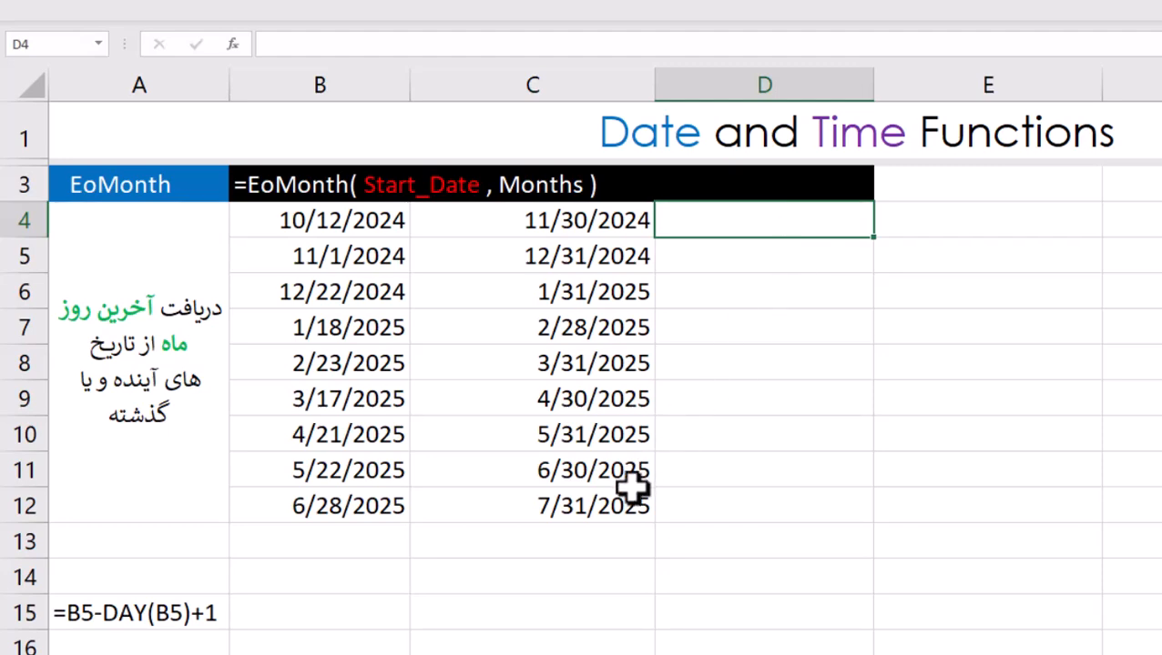
# Step: Enter =DAY(C4) in D4 to extract the day number from the month-end date
pyautogui.moveTo(601, 220); pyautogui.dragTo(593, 508)
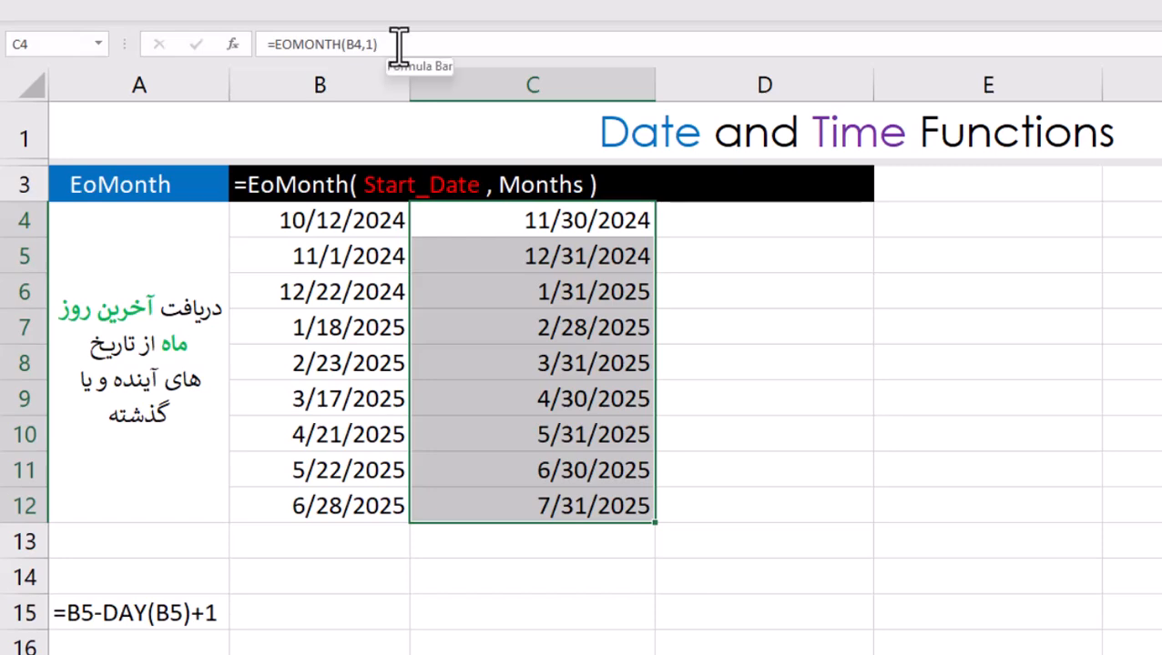
pyautogui.click(705, 226)
pyautogui.write('=day')
pyautogui.press('Tab')
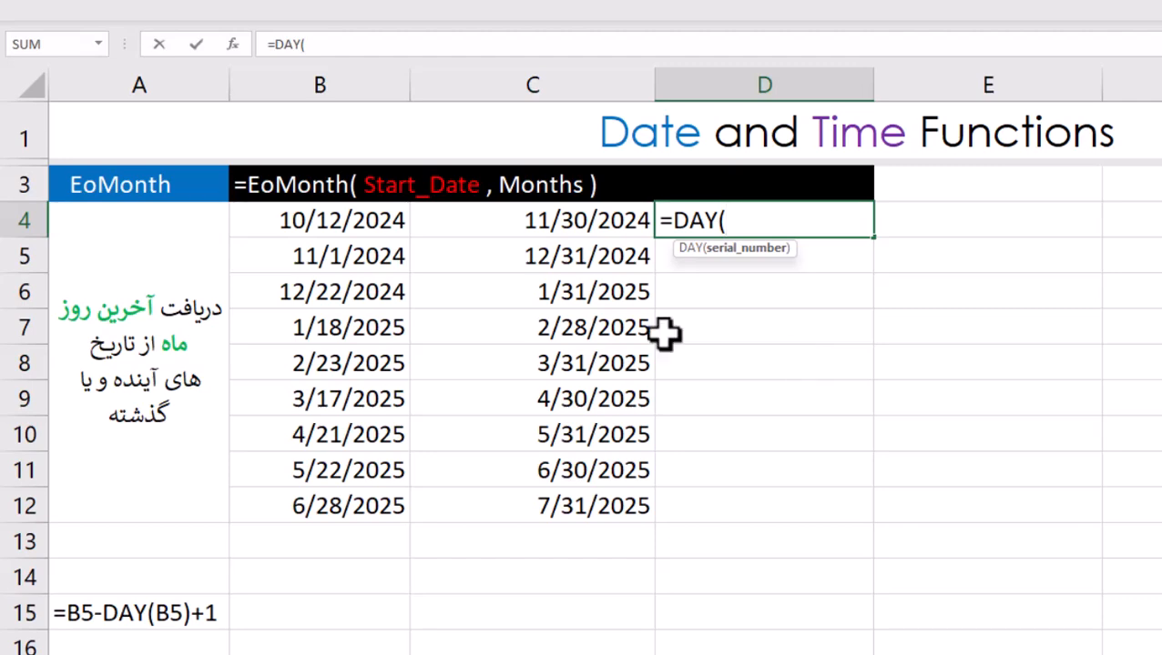
pyautogui.click(587, 235)
pyautogui.press('Return')
# Step: Fill the DAY formula from D4 down to D12 and apply the General number format to the range
pyautogui.click(807, 229)
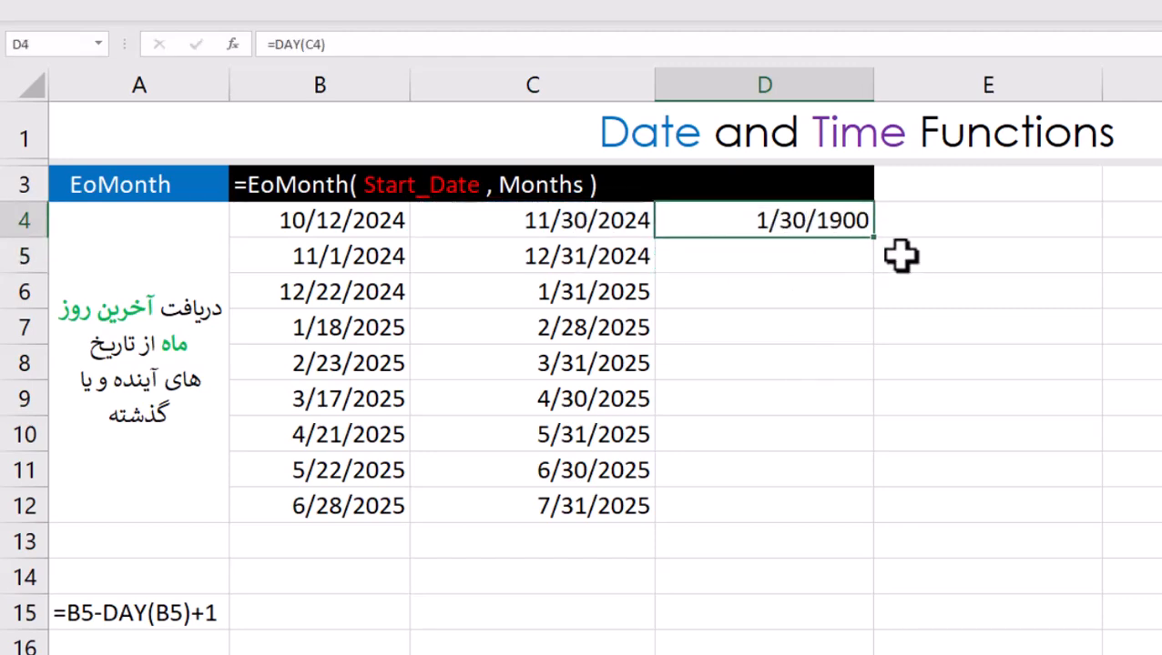
pyautogui.moveTo(874, 238); pyautogui.dragTo(864, 523)
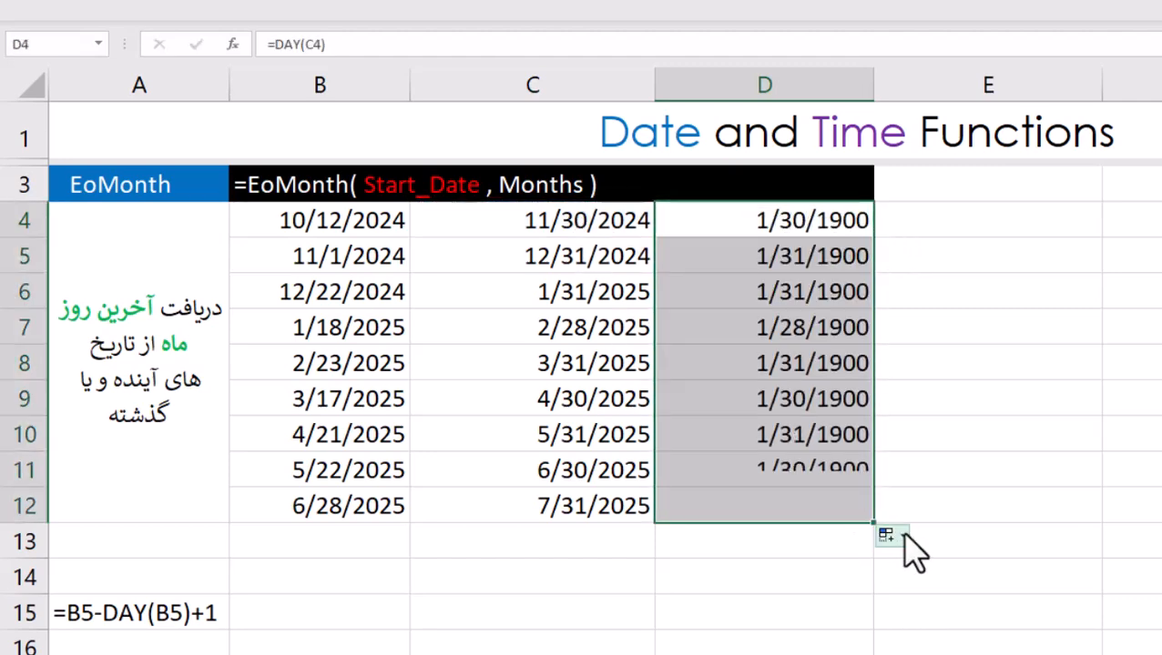
pyautogui.hotkey('ctrl', 'shift', '`')
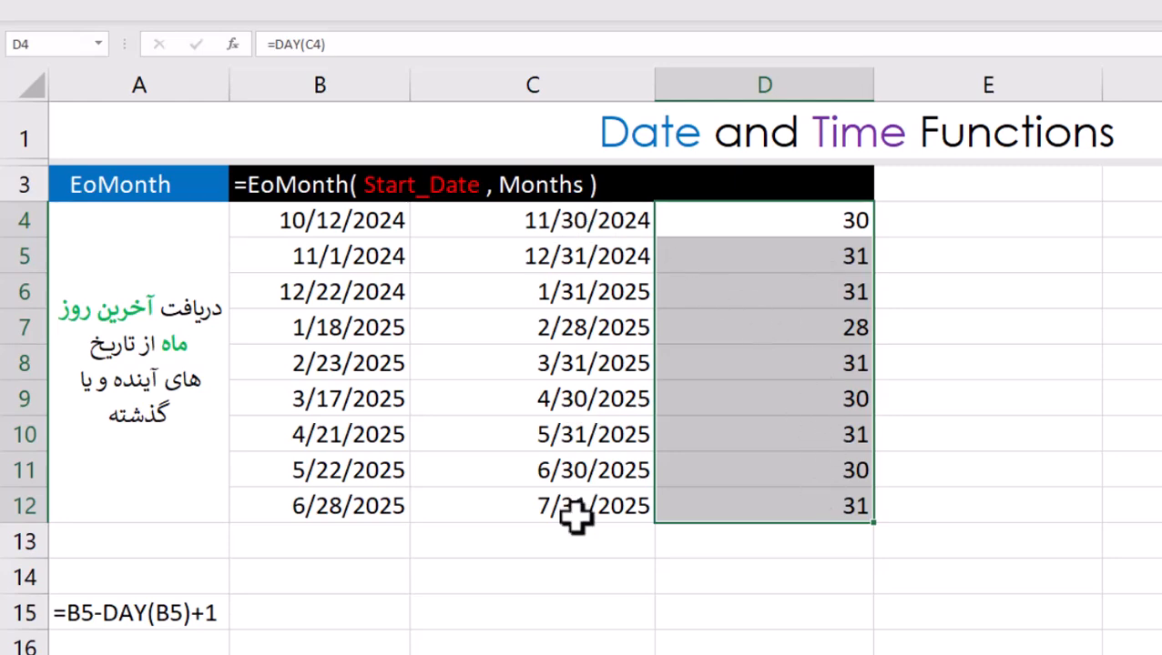
# Step: Change the formula in D4:D12 to =C4-DAY(C4)+1 so each row returns the first day of its month
pyautogui.press('F2')
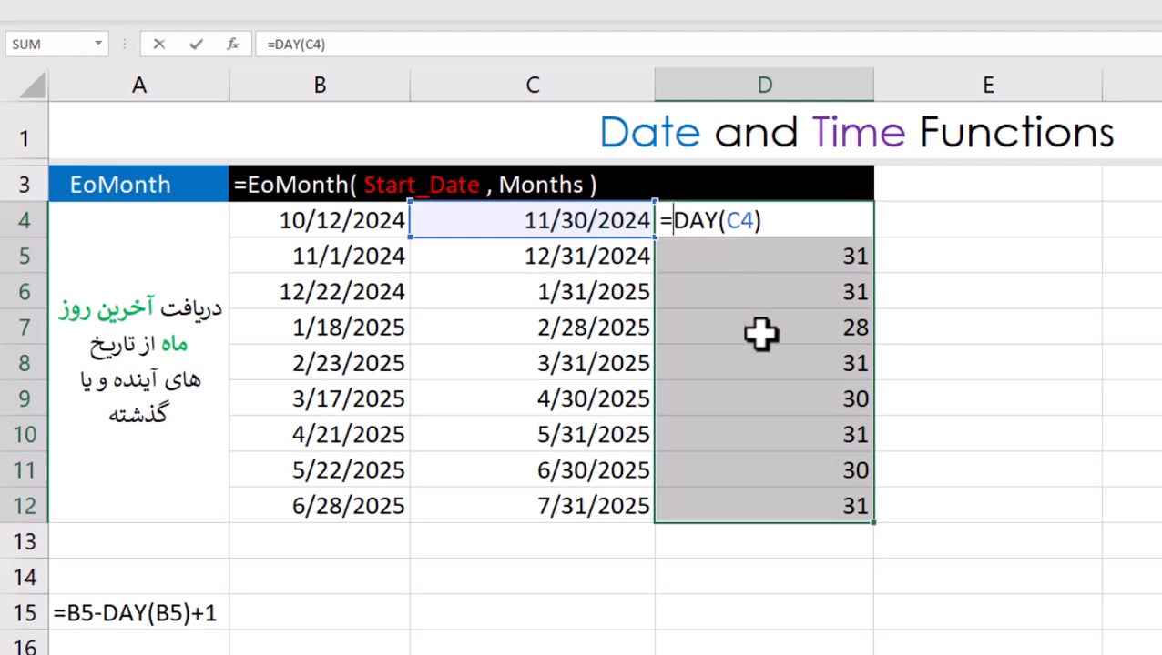
pyautogui.write('=')
pyautogui.press('BackSpace')
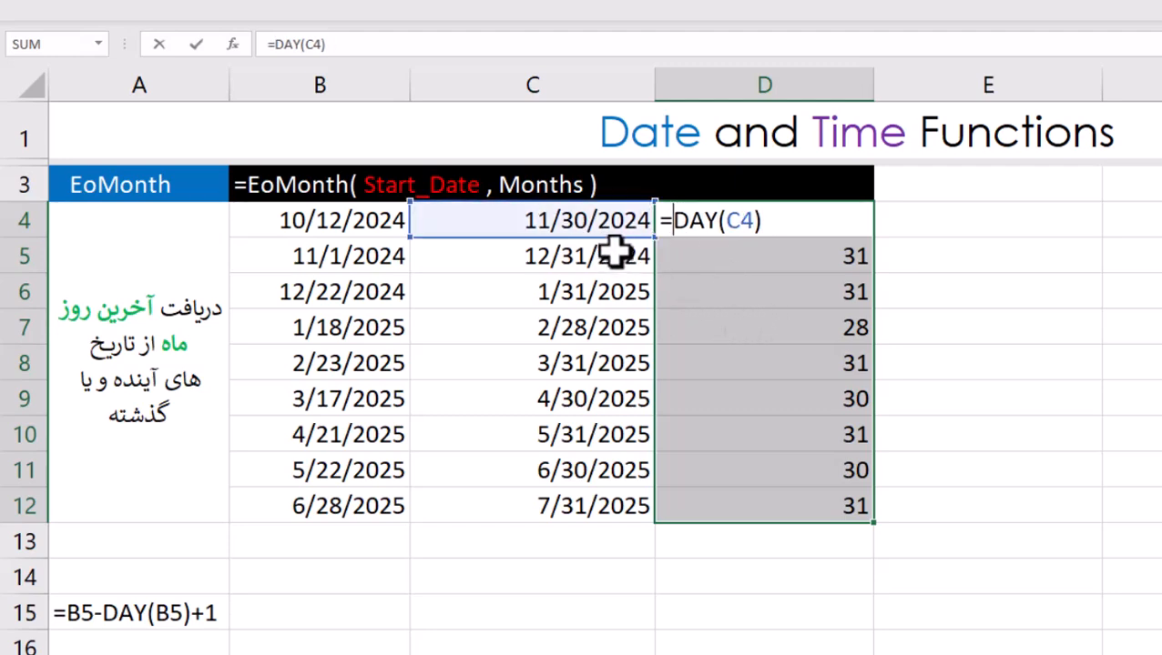
pyautogui.click(533, 219)
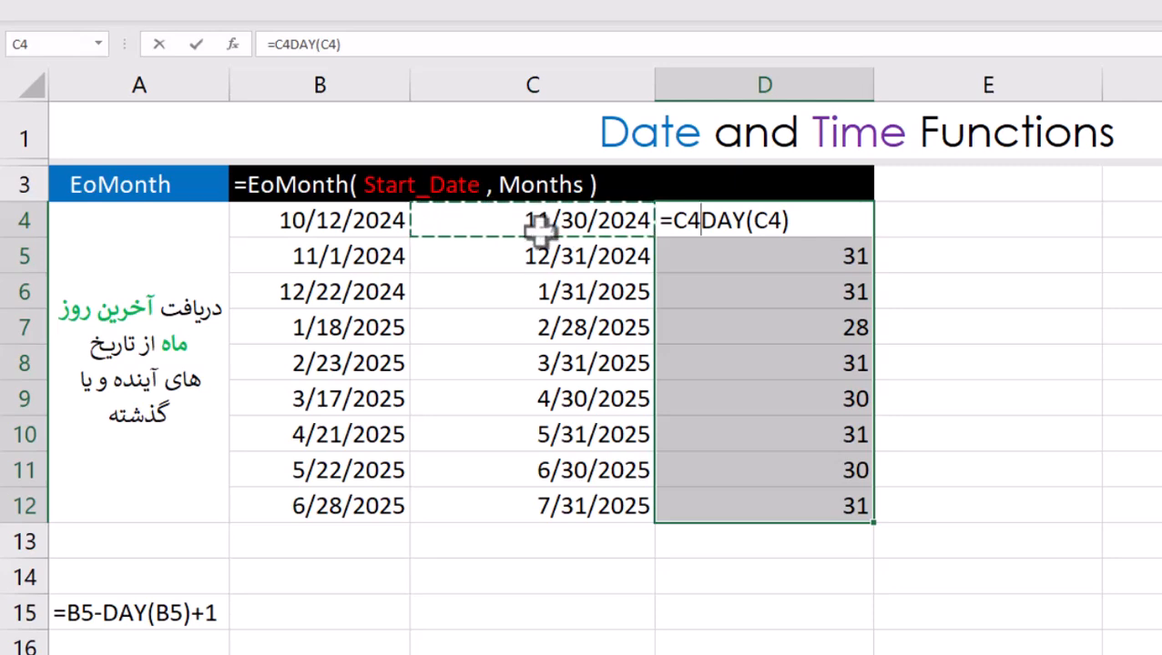
pyautogui.write('-')
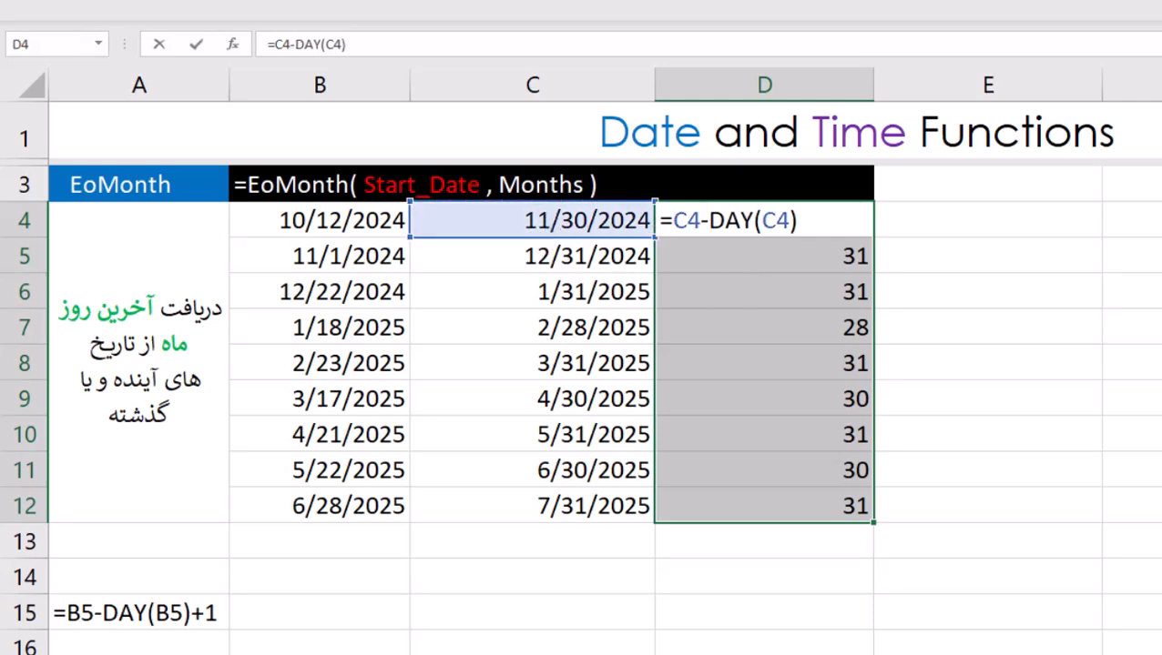
pyautogui.write('+1')
pyautogui.hotkey('ctrl', 'Return')
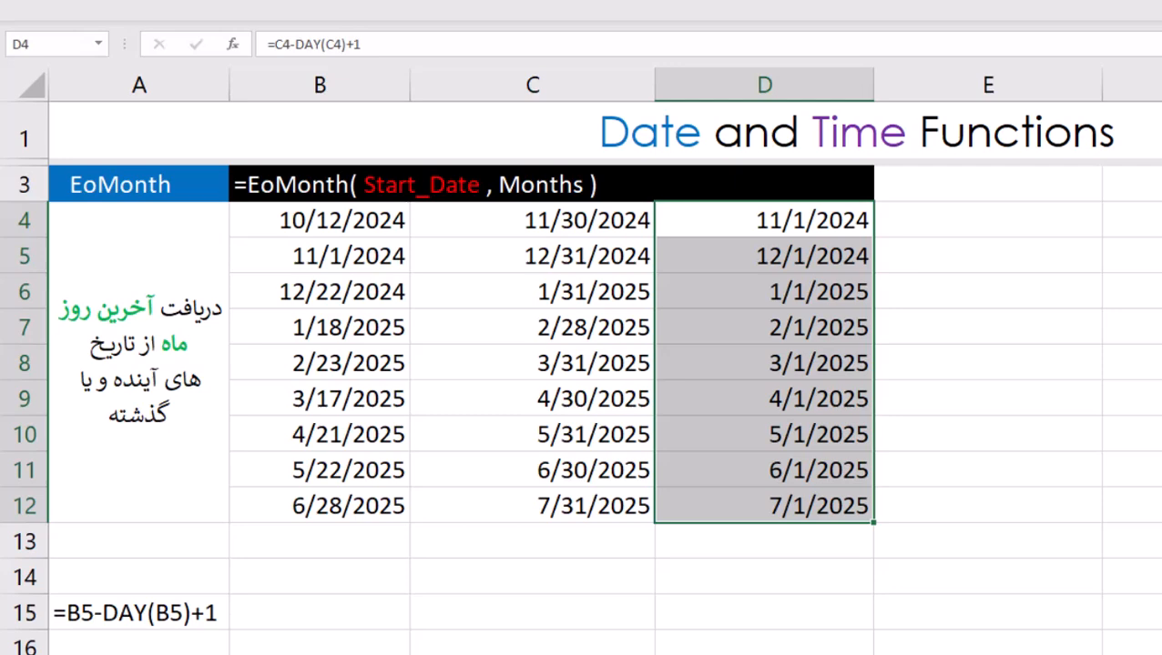
# Step: Check the sample formula in A15, switch to the DateDiff sheet and select the start and end dates B5:C12
pyautogui.click(138, 613)
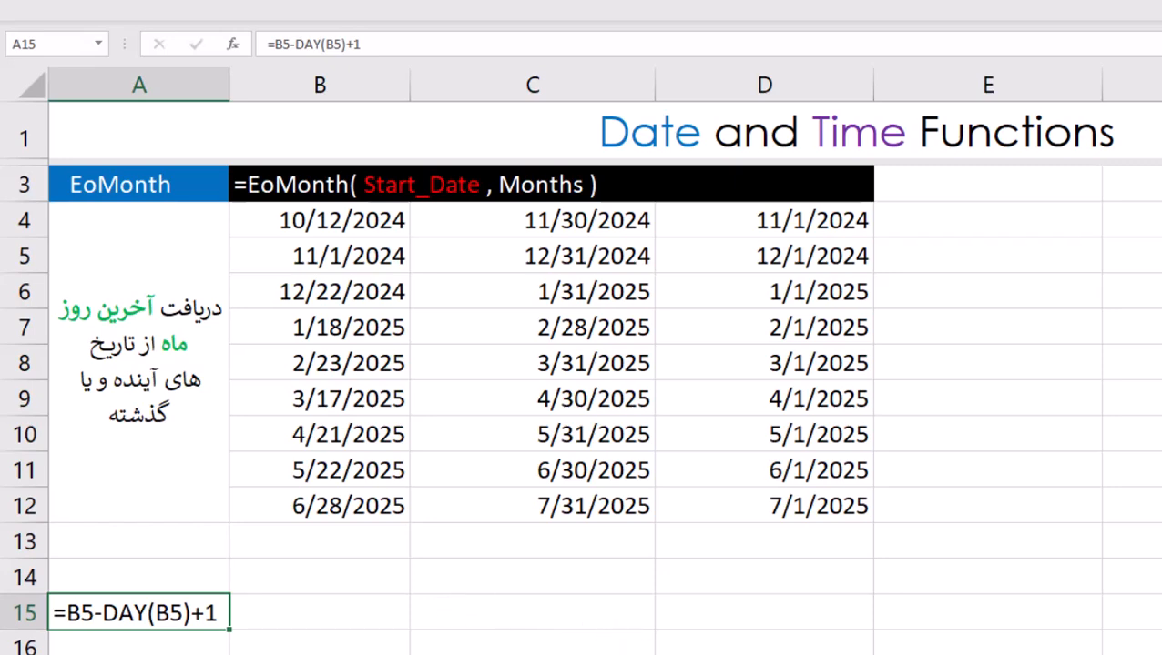
pyautogui.hotkey('ctrl', 'pagedown')
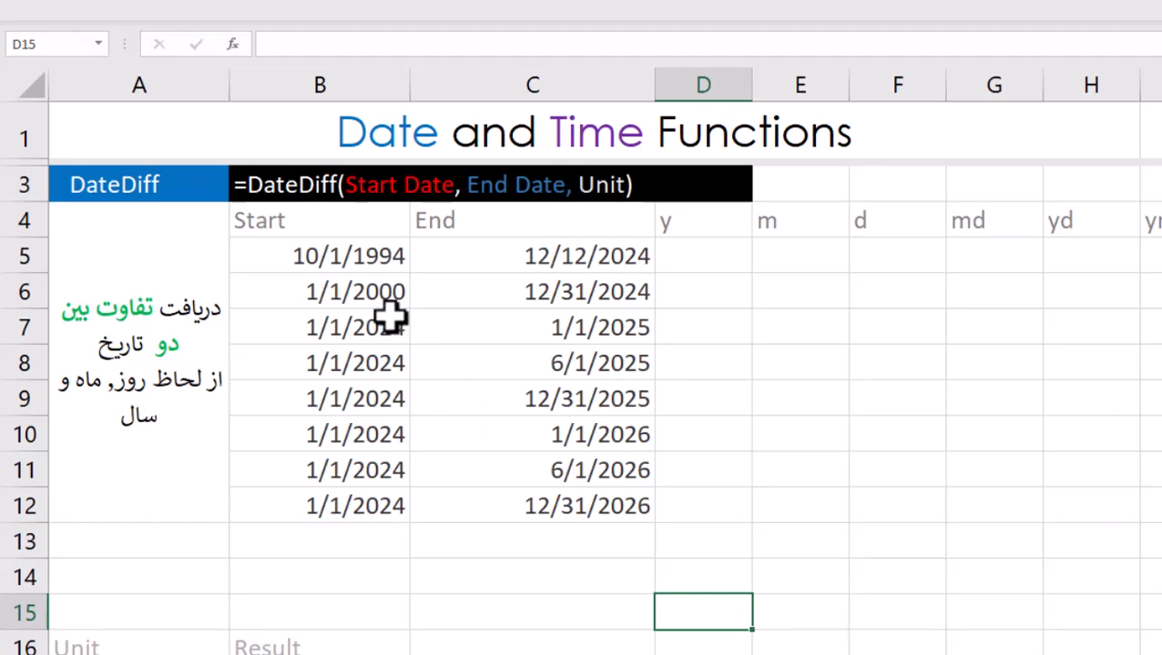
pyautogui.moveTo(350, 254); pyautogui.dragTo(559, 503)
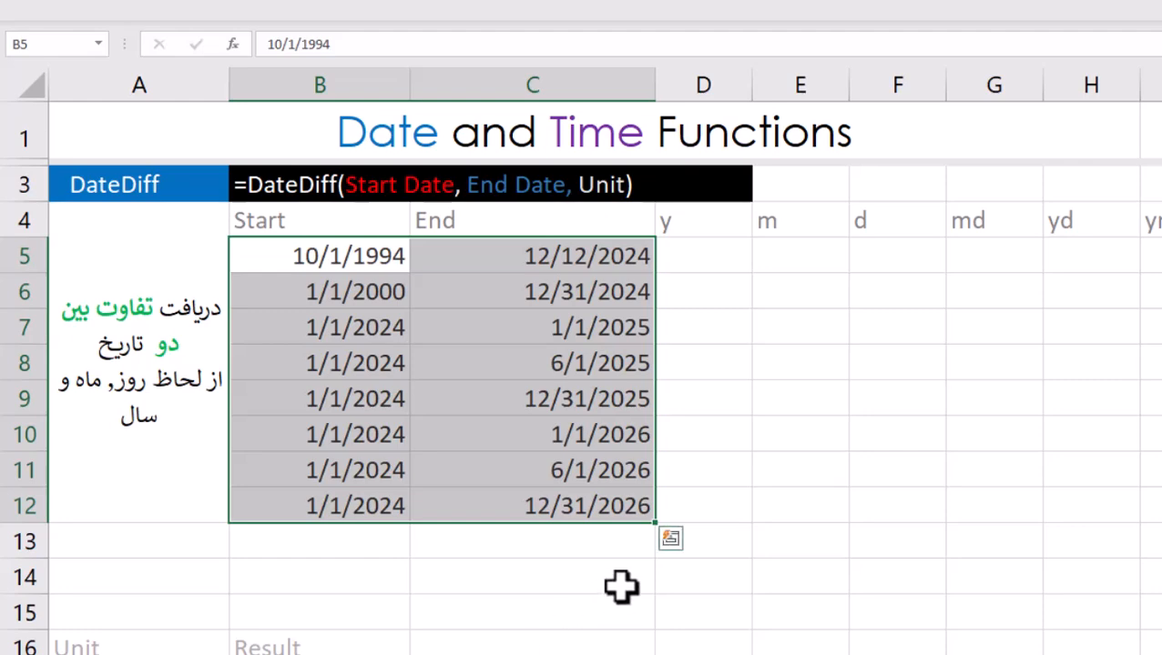
# Step: Enter =DATEDIF(B5,C5,"y") in D5 to return the full years between the start and end dates
pyautogui.click(678, 266)
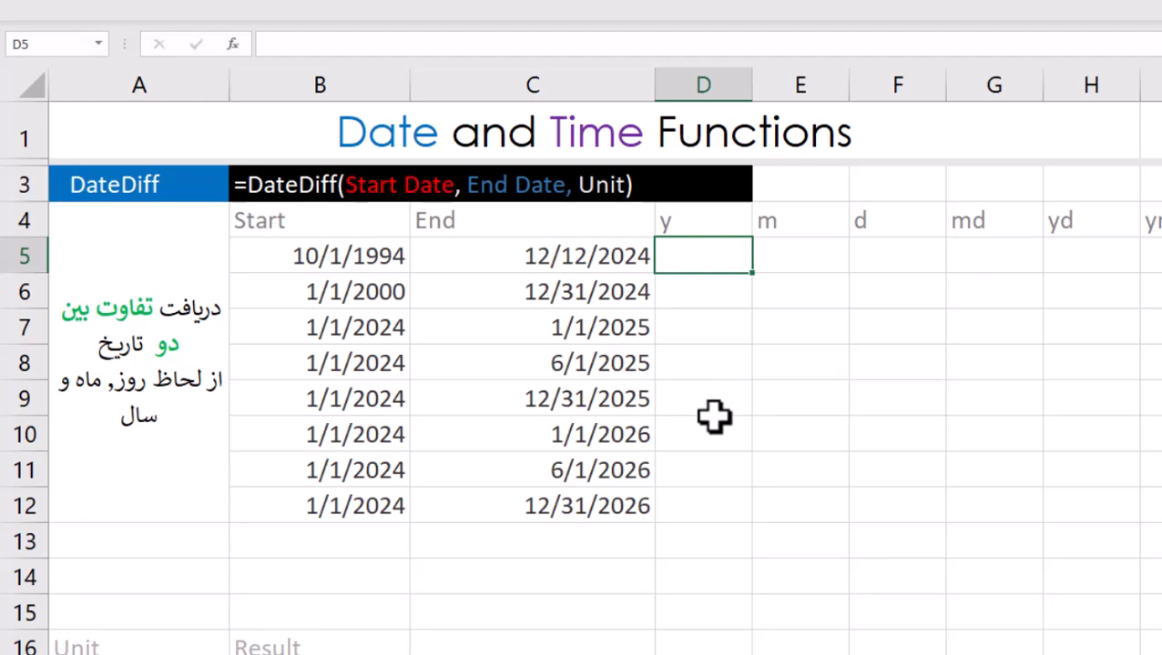
pyautogui.write('=dat')
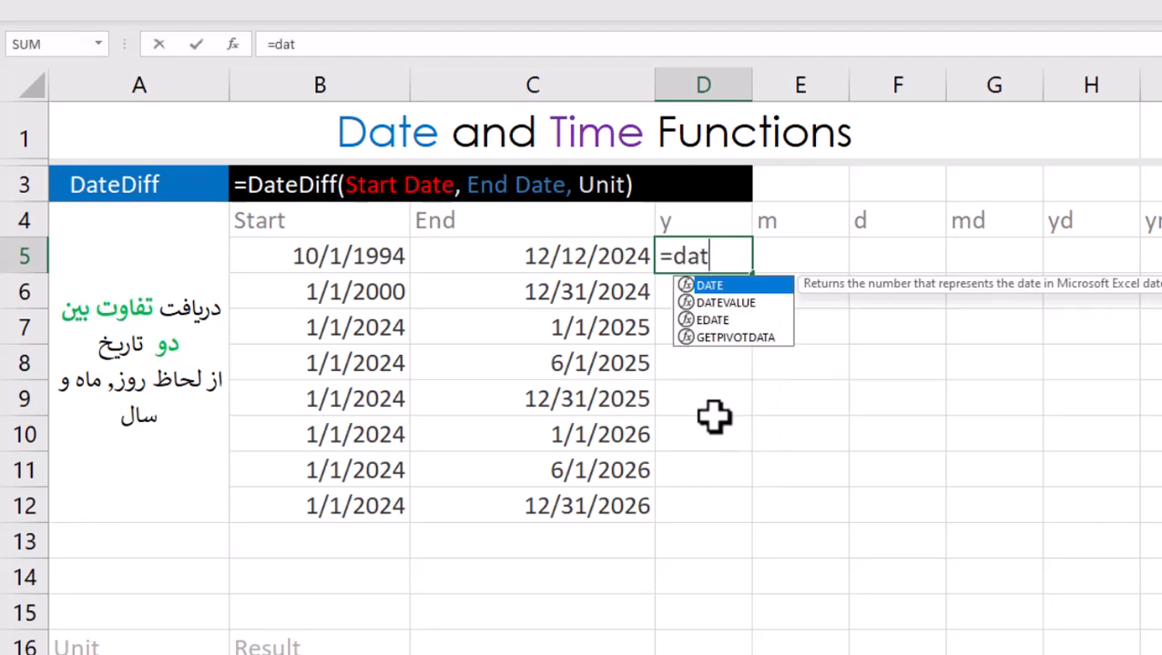
pyautogui.write('edif')
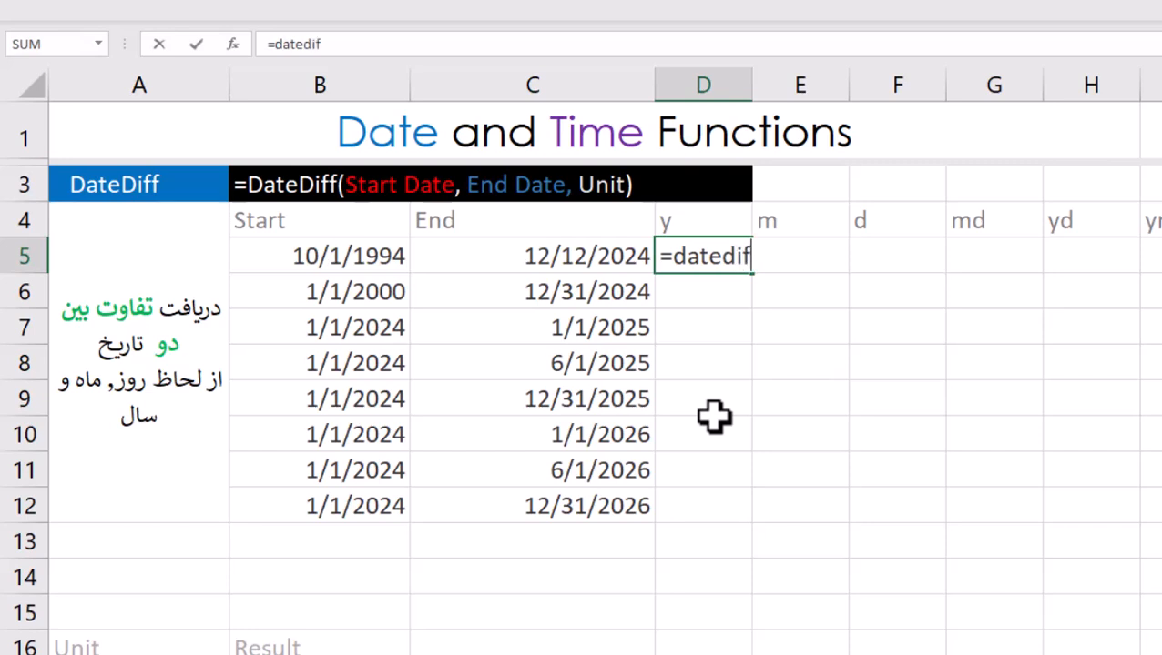
pyautogui.press('Tab')
pyautogui.press('Left')
pyautogui.press('F2')
pyautogui.write('(')
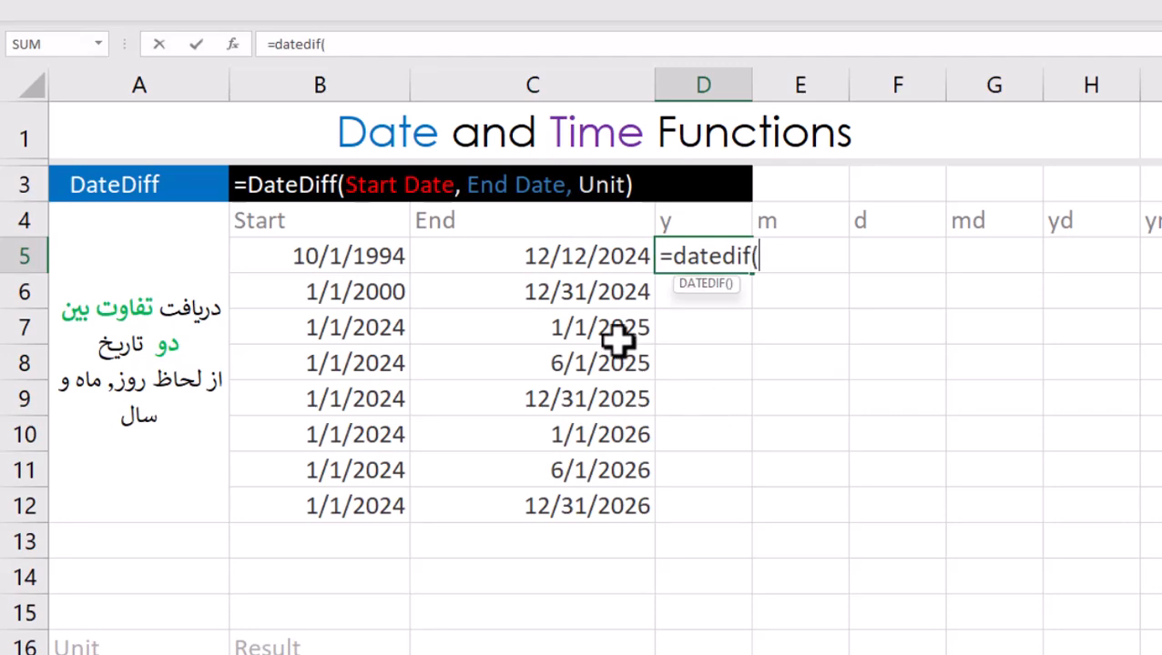
pyautogui.click(346, 262)
pyautogui.write(',')
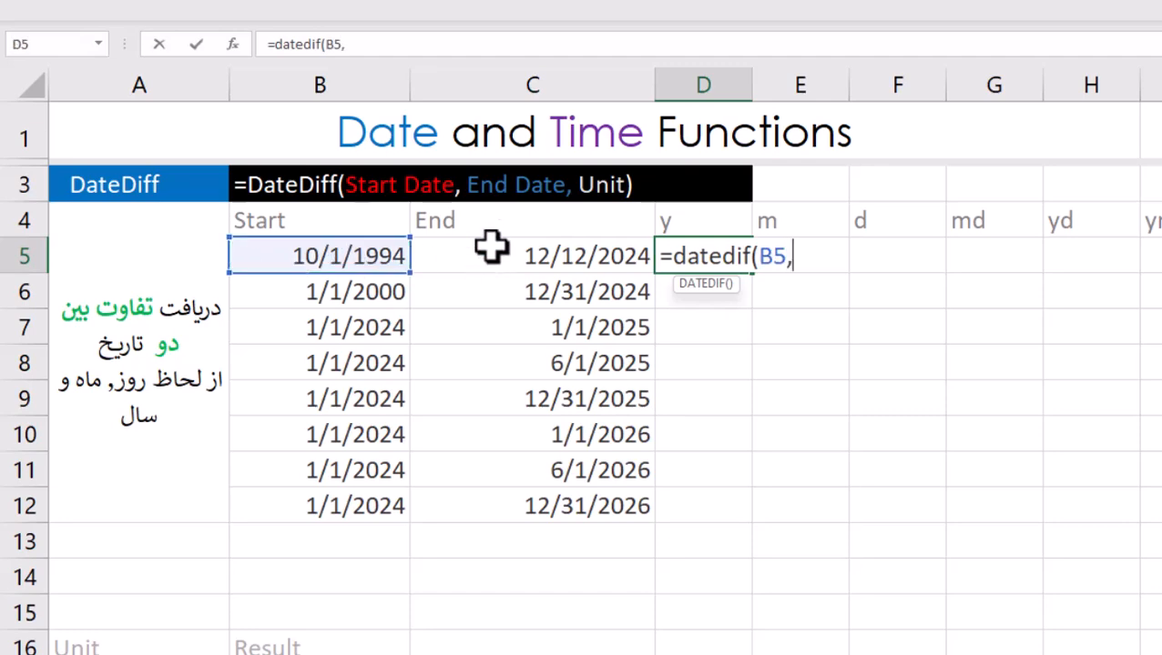
pyautogui.click(511, 251)
pyautogui.write(',')
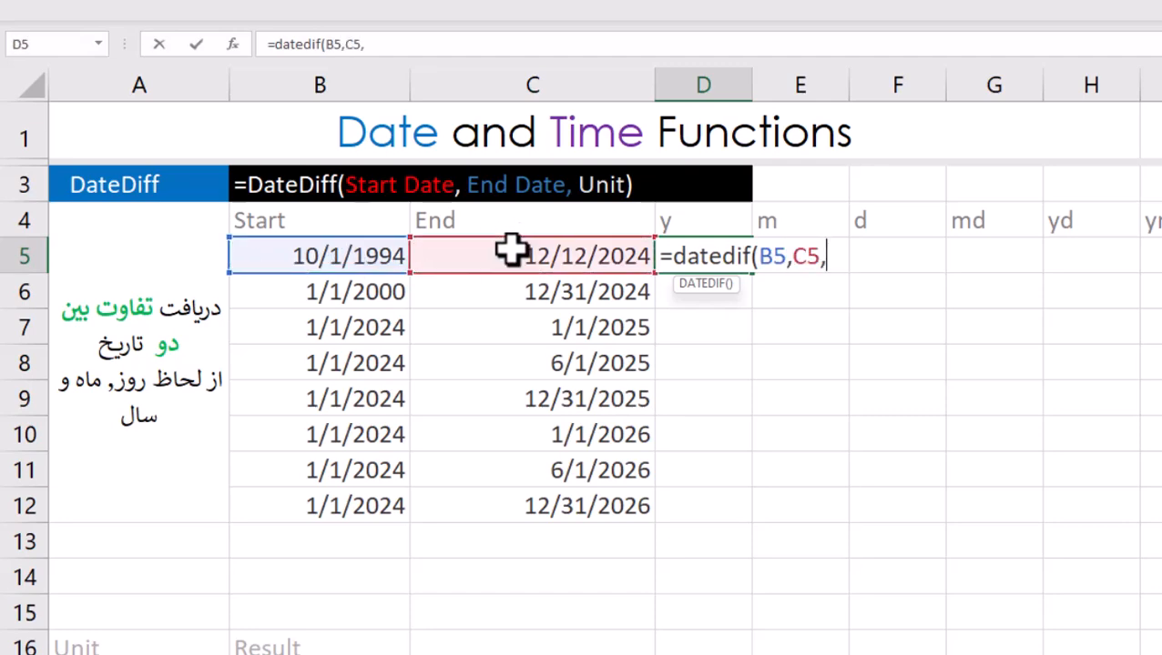
pyautogui.write('"y")')
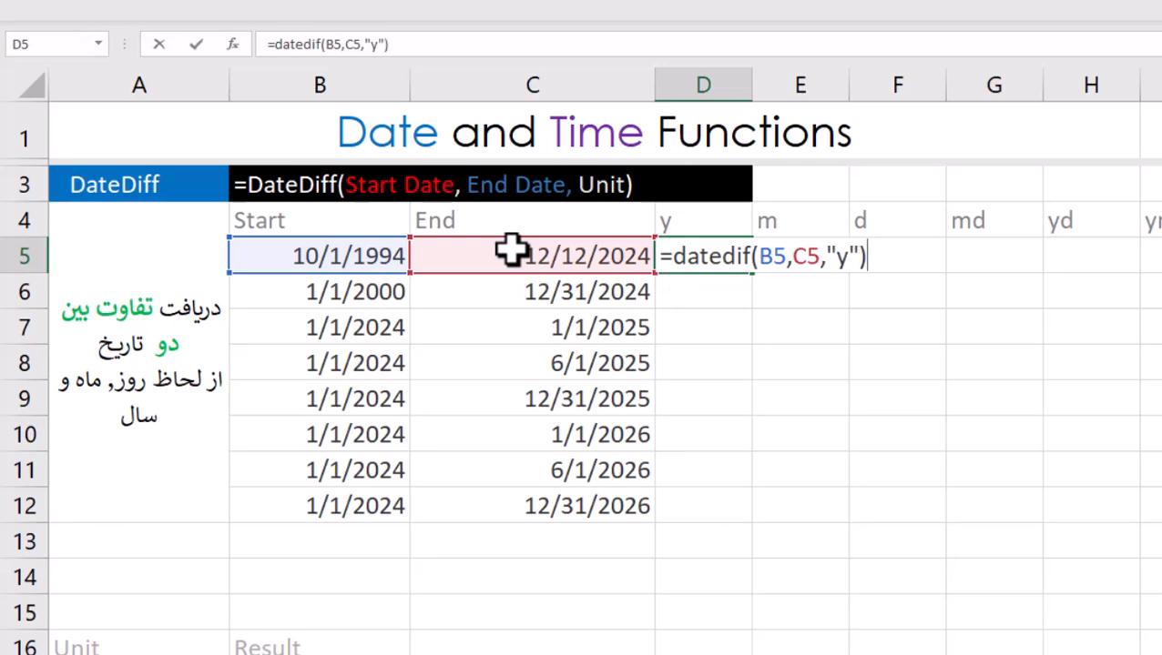
pyautogui.press('Return')
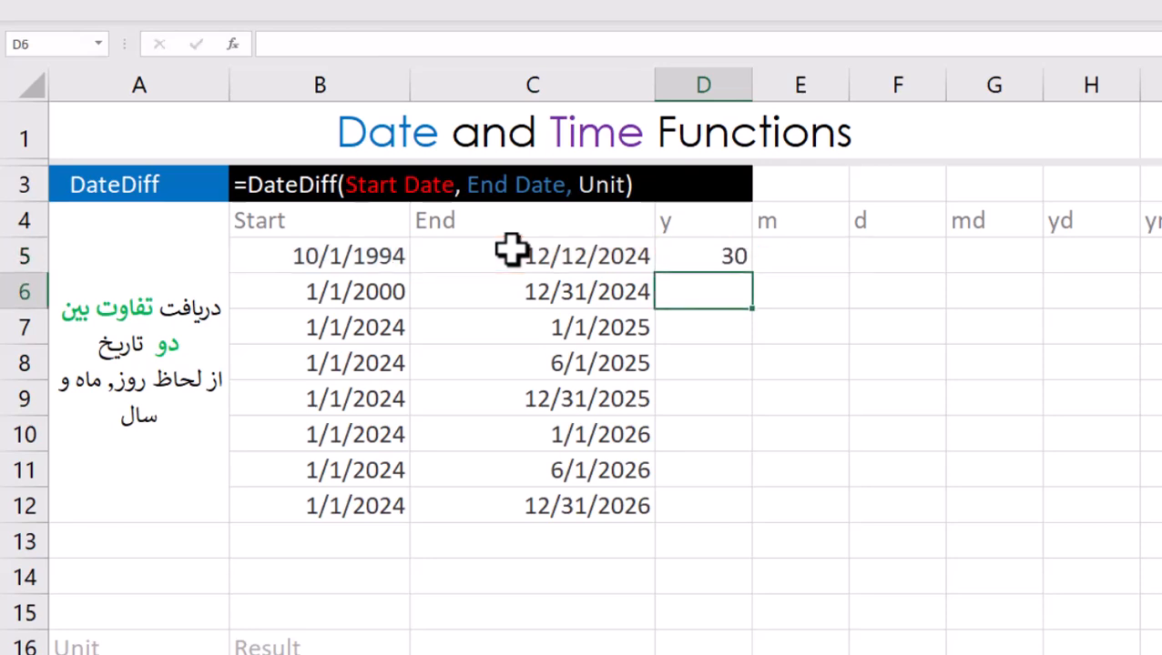
# Step: Fill the years formula from D5 down to D12 and copy the formula text of D5
pyautogui.press('Up')
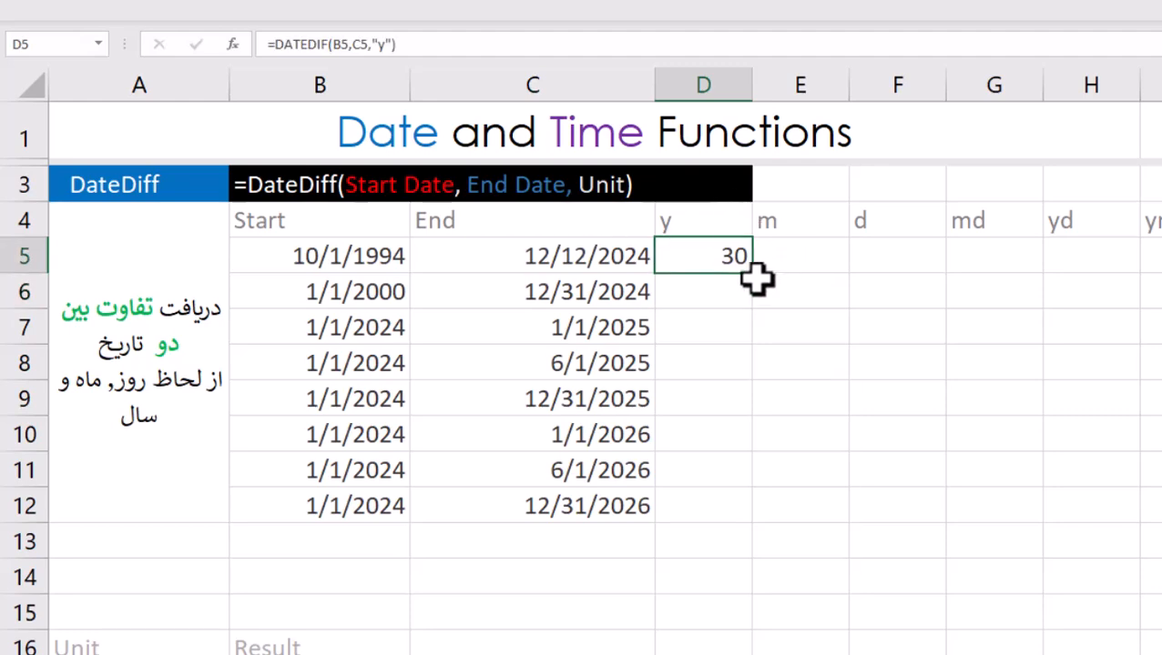
pyautogui.moveTo(756, 291); pyautogui.dragTo(754, 526)
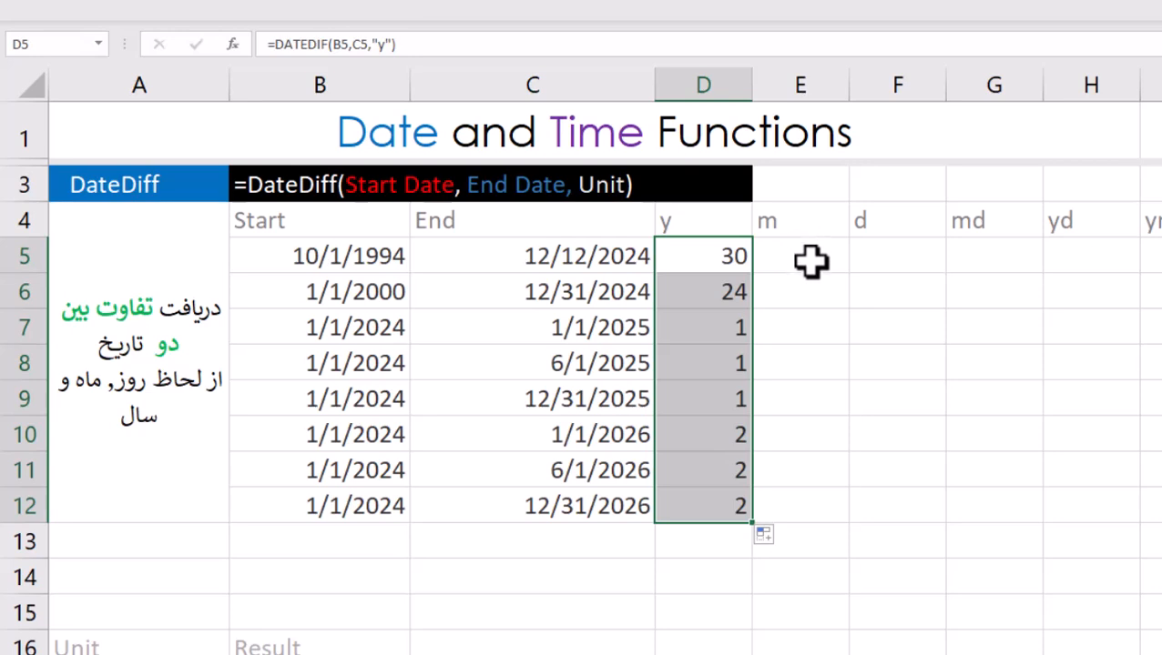
pyautogui.click(695, 257)
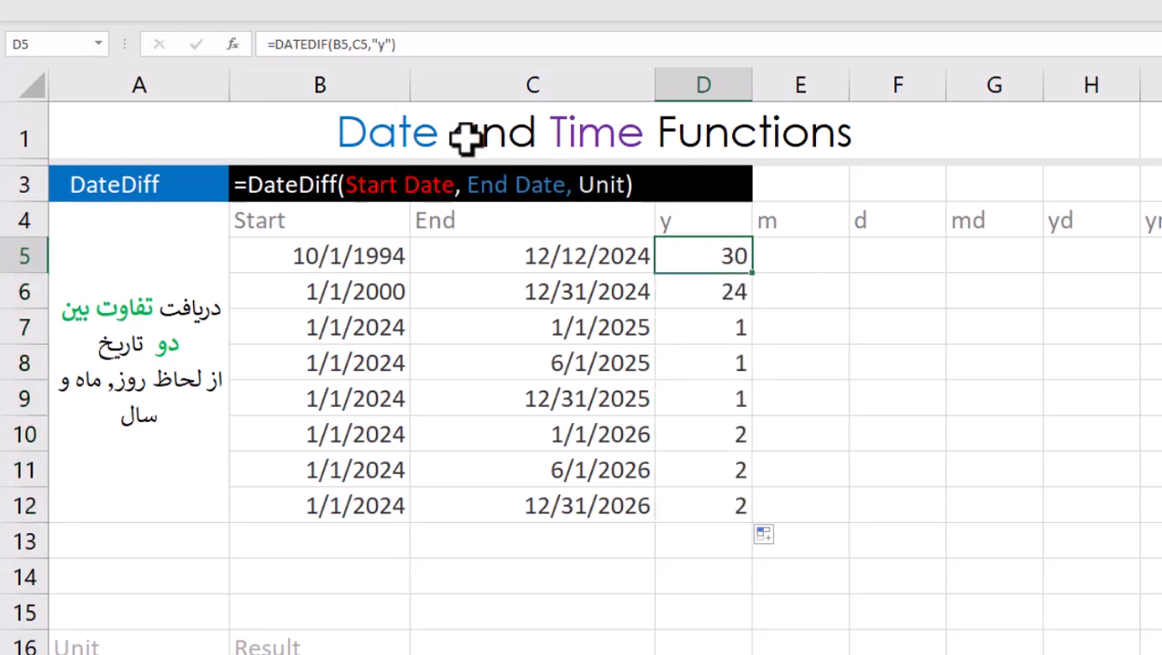
pyautogui.moveTo(493, 47); pyautogui.dragTo(210, 65)
pyautogui.hotkey('ctrl', 'c')
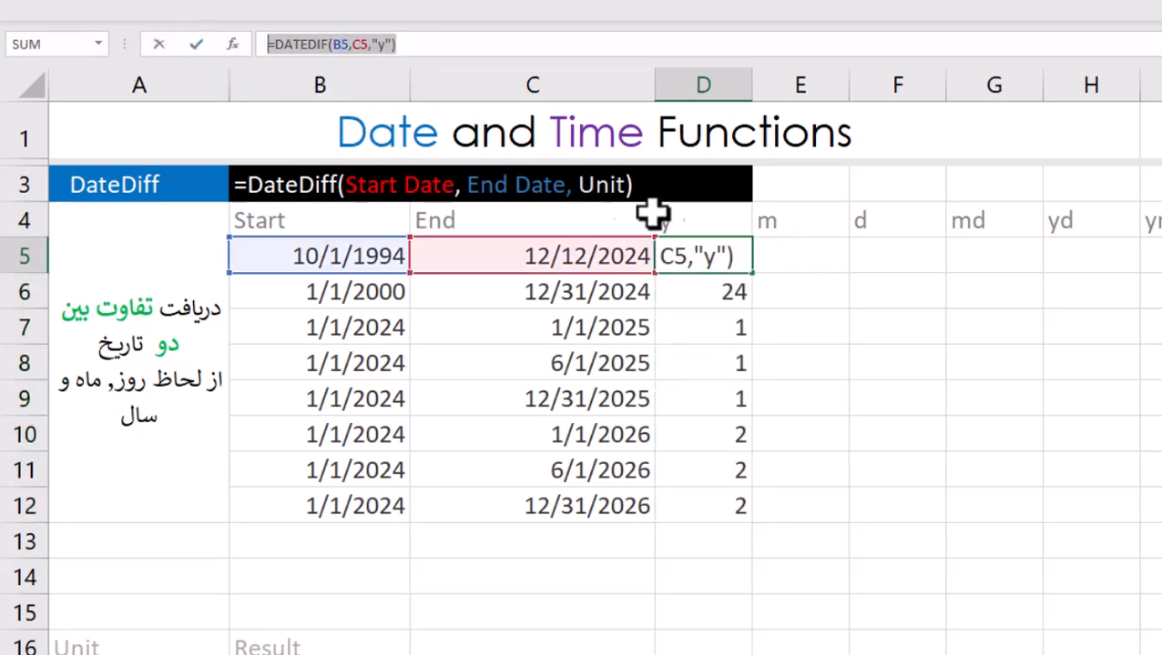
pyautogui.press('Escape')
# Step: Paste the formula into E5 with its unit changed to "m" and fill it down to E12
pyautogui.click(783, 258)
pyautogui.doubleClick(783, 258)
pyautogui.hotkey('ctrl', 'v')
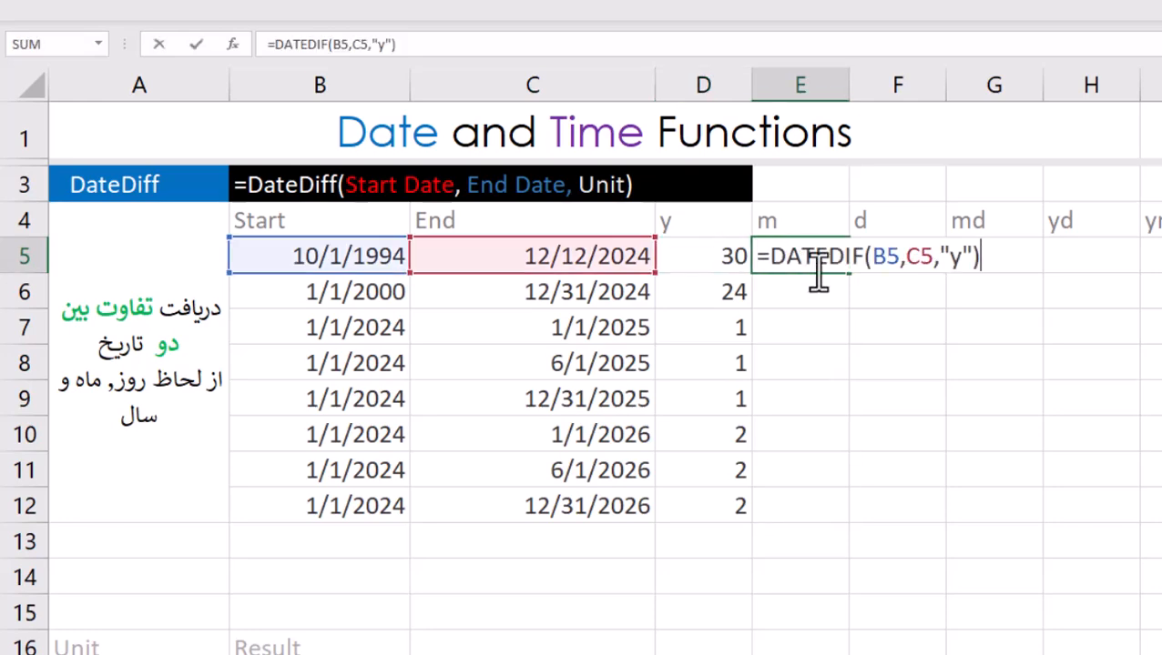
pyautogui.doubleClick(958, 257)
pyautogui.write('m')
pyautogui.click(824, 260)
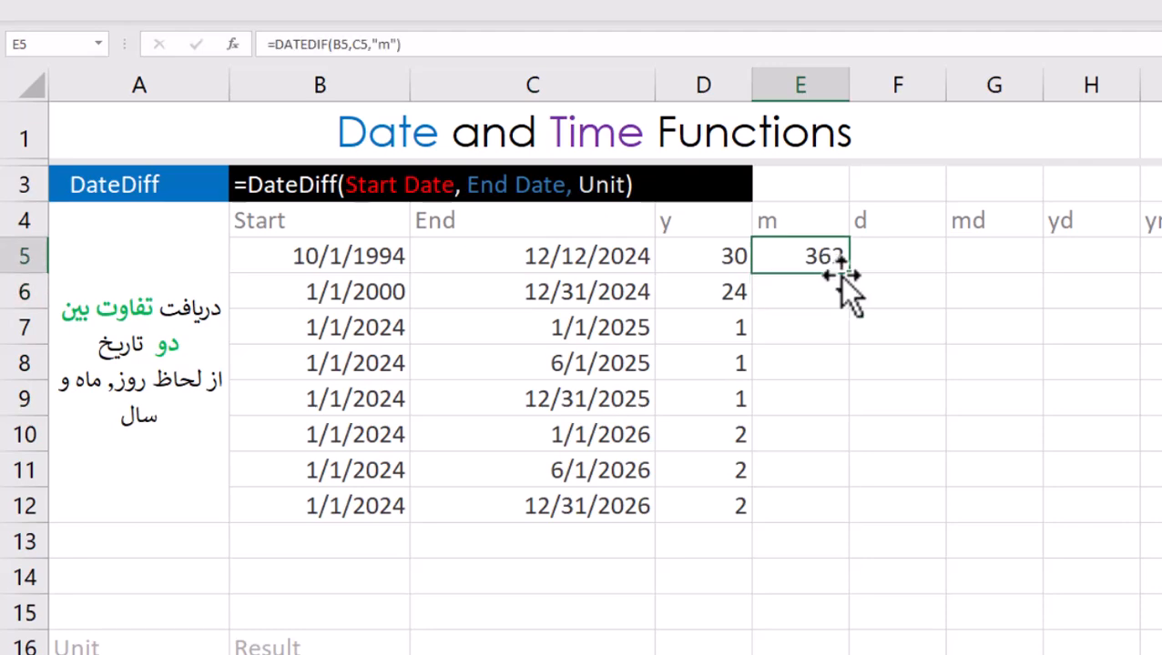
pyautogui.moveTo(848, 273); pyautogui.dragTo(850, 517)
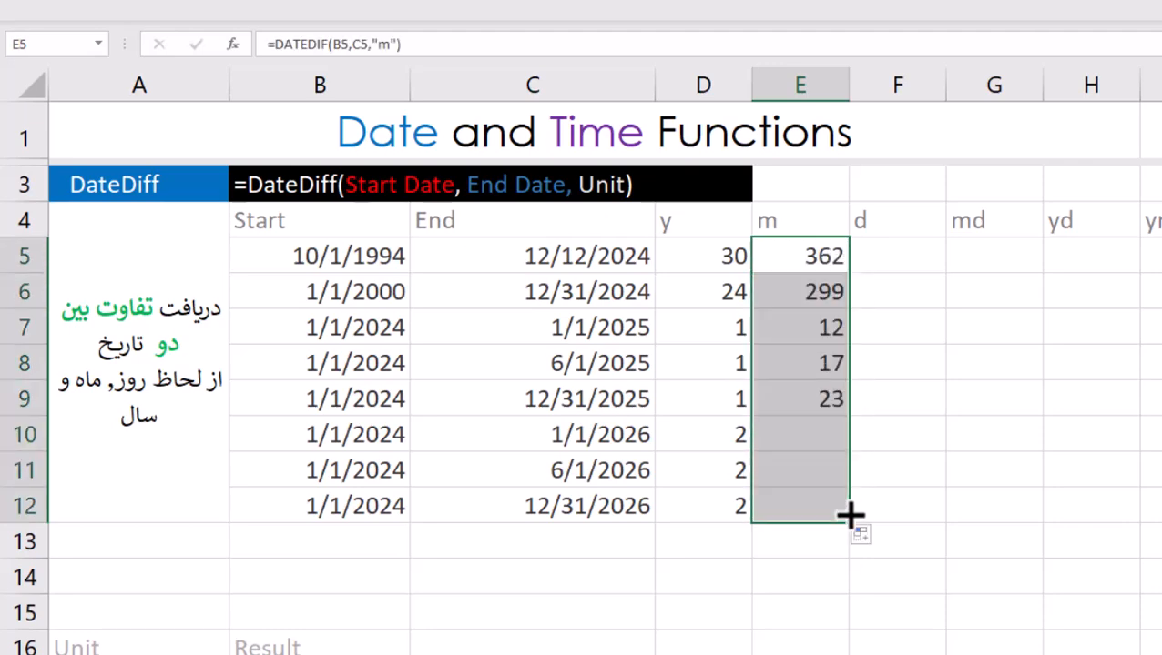
# Step: Enter =DATEDIF(B5,C5,"d") in F5 and fill it down to F12 for the differences in days
pyautogui.moveTo(895, 255); pyautogui.dragTo(900, 518)
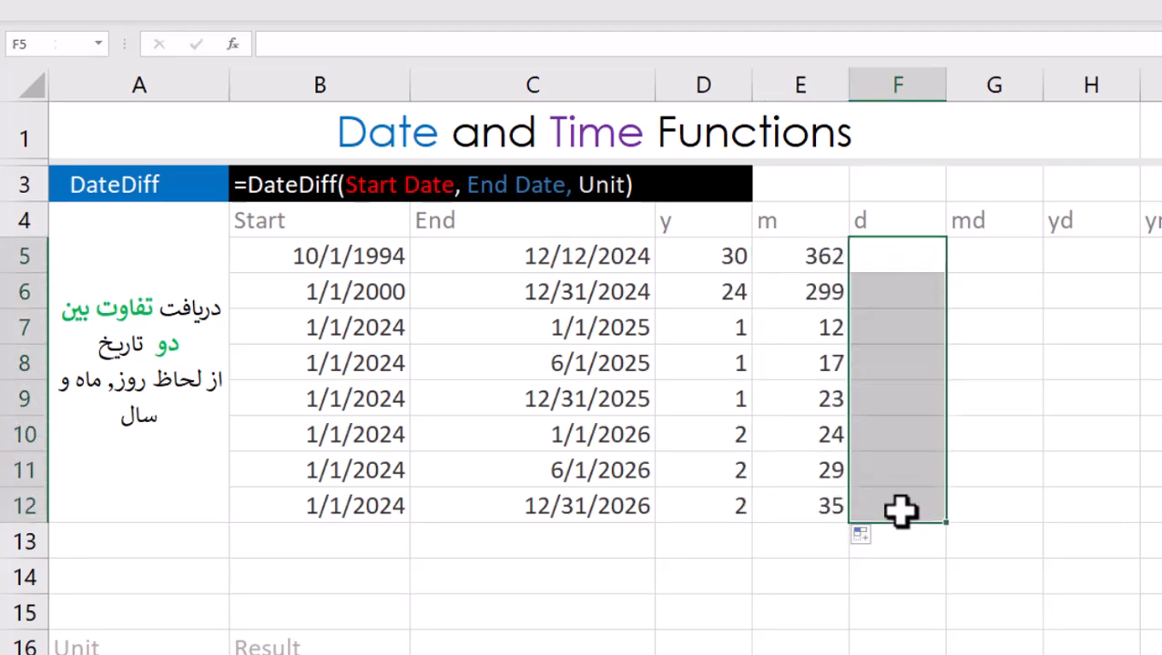
pyautogui.doubleClick(895, 255)
pyautogui.hotkey('ctrl', 'v')
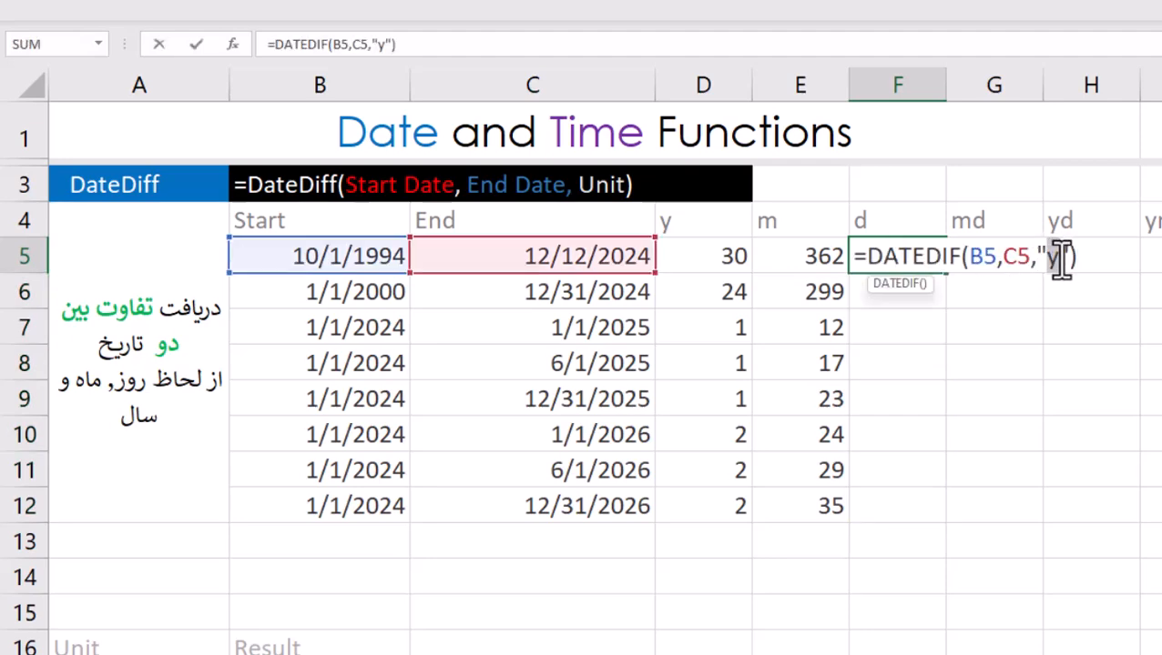
pyautogui.press('Return')
pyautogui.click(927, 262)
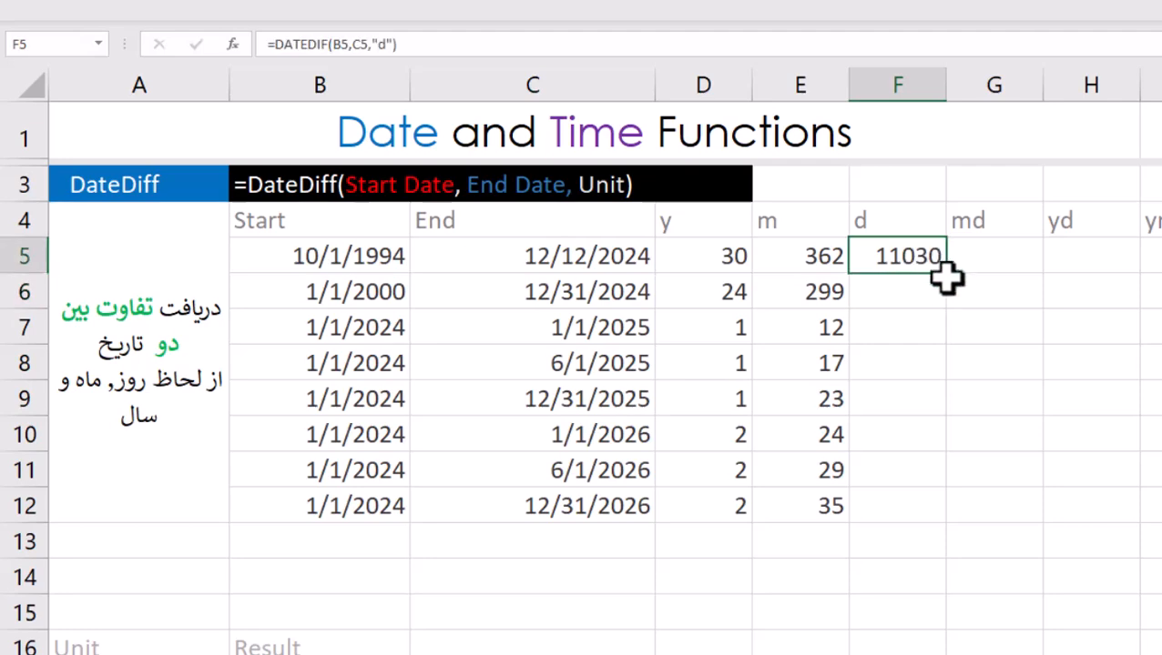
pyautogui.doubleClick(947, 275)
# Step: Enter =DATEDIF(B5,C5,"md") across G5:G12 at once for the day differences ignoring months and years
pyautogui.moveTo(995, 266); pyautogui.dragTo(994, 515)
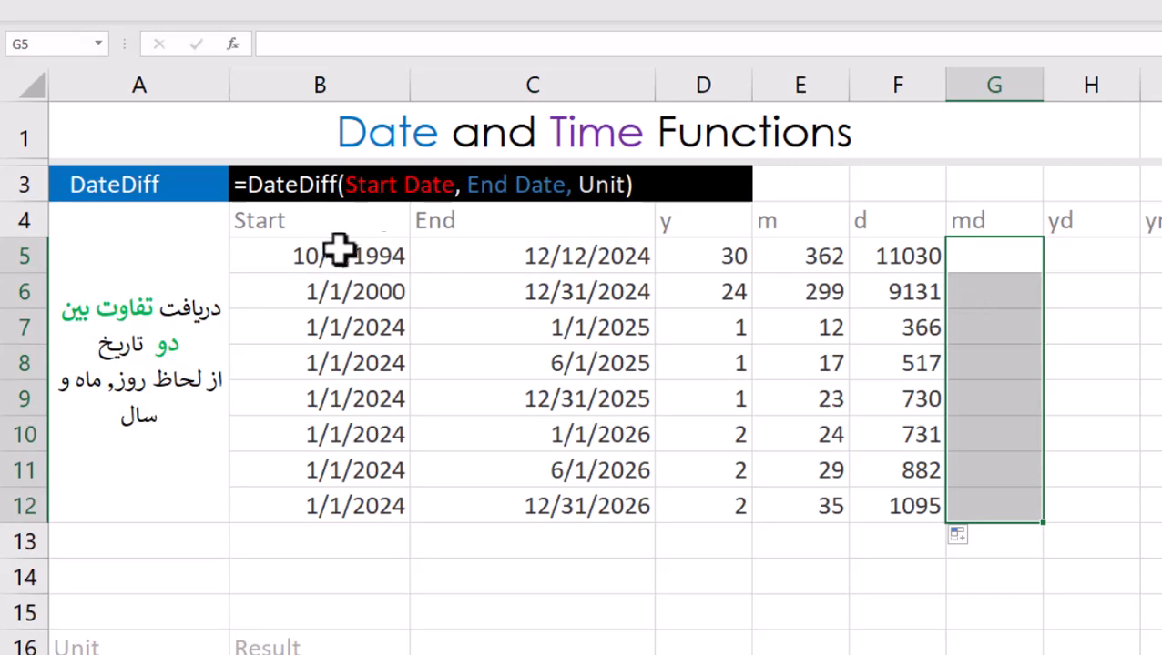
pyautogui.press('F2')
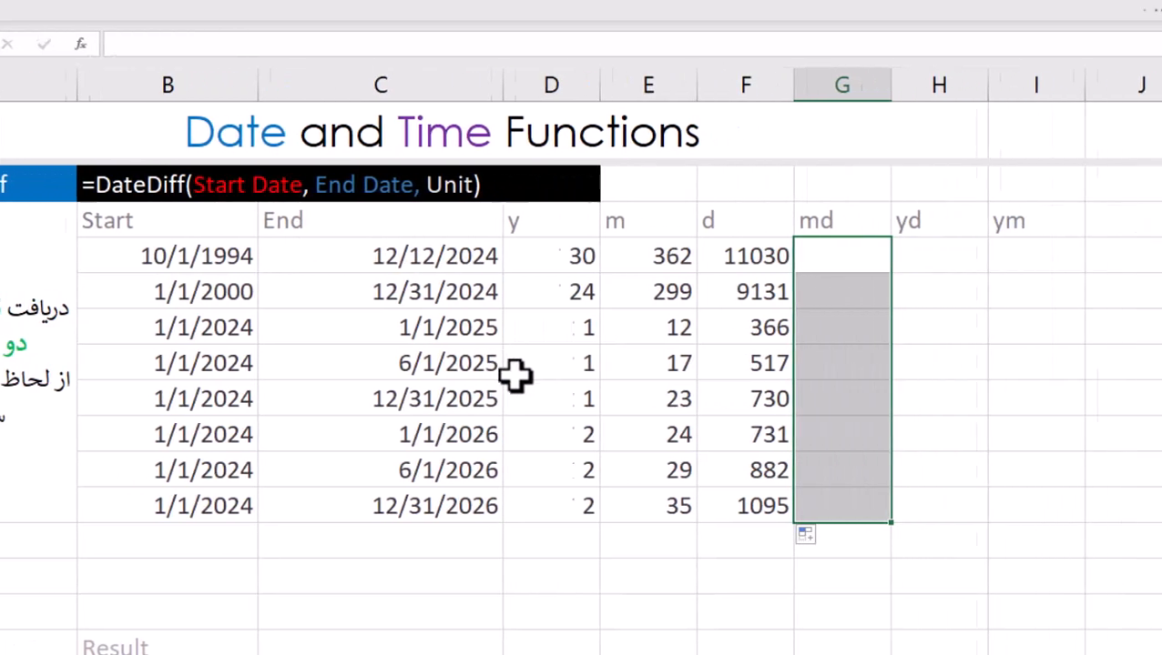
pyautogui.write('=DATEDIF(B5,C5,"y")')
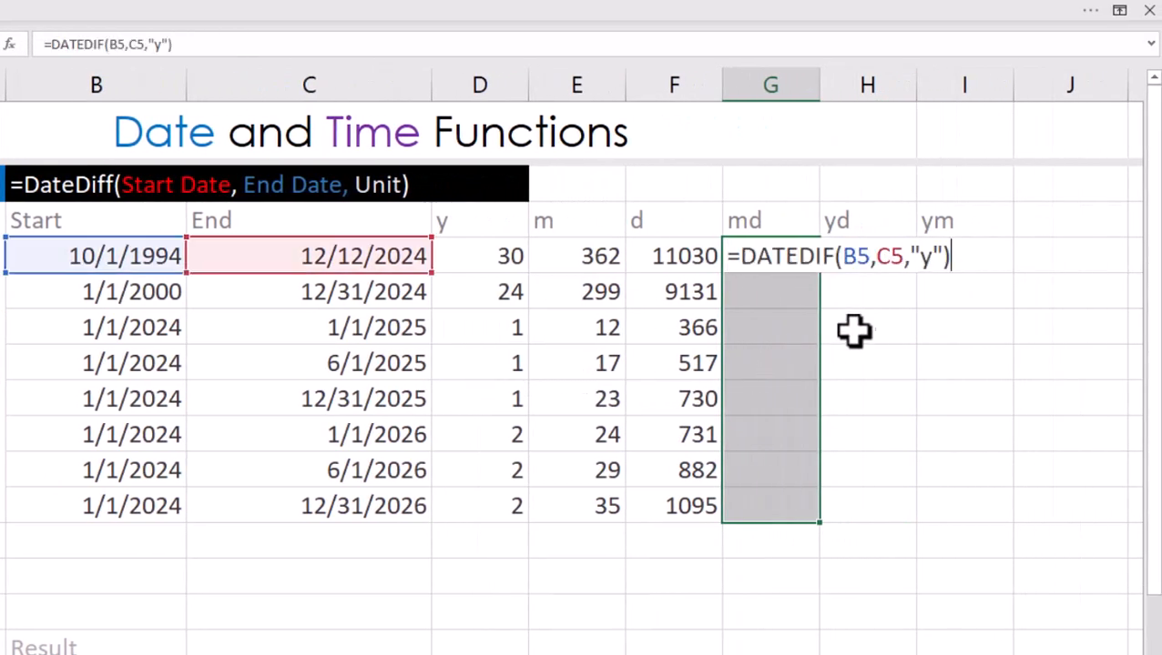
pyautogui.doubleClick(934, 256)
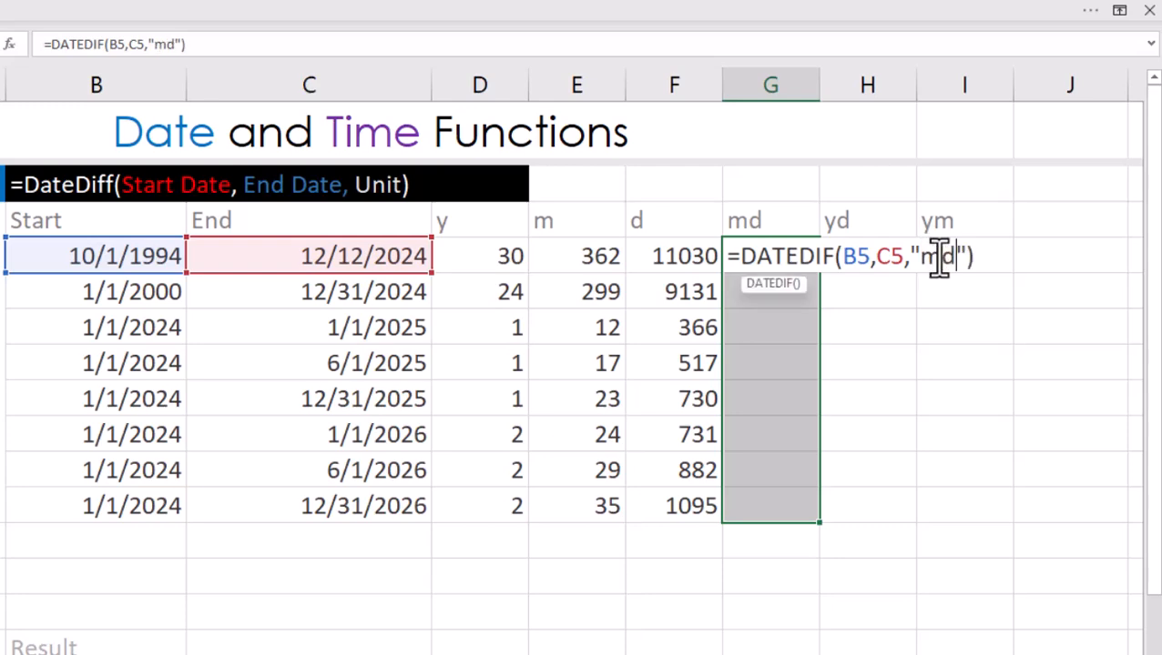
pyautogui.hotkey('ctrl', 'Return')
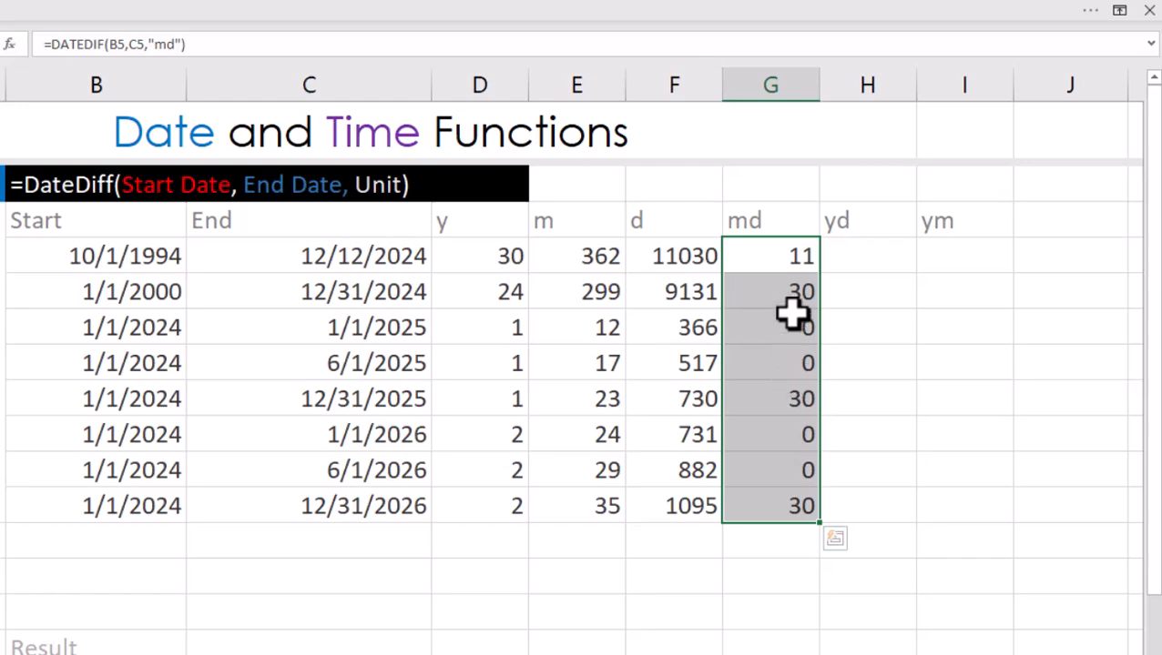
# Step: Examine the md results in G5:G12 against the start and end dates of their rows
pyautogui.moveTo(792, 319); pyautogui.dragTo(791, 361)
pyautogui.moveTo(792, 438); pyautogui.dragTo(799, 480)
pyautogui.click(798, 510)
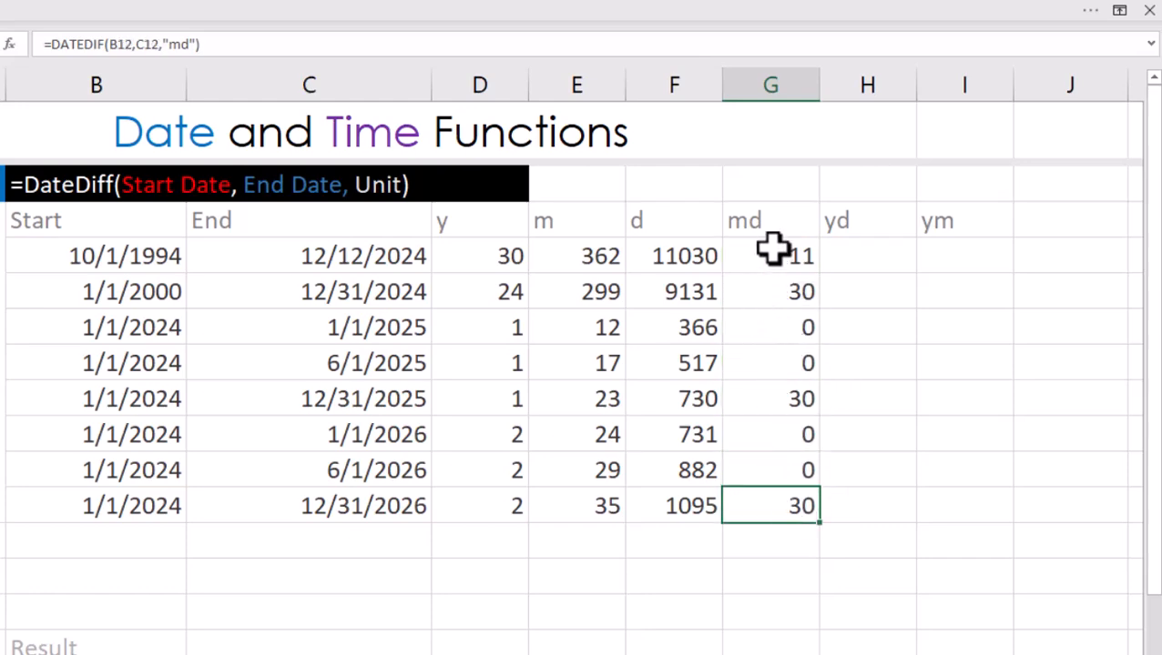
pyautogui.moveTo(771, 257); pyautogui.dragTo(770, 498)
# Step: Enter =DATEDIF(B5,C5,"yd") across H5:H12 at once for the day differences ignoring years
pyautogui.click(855, 261)
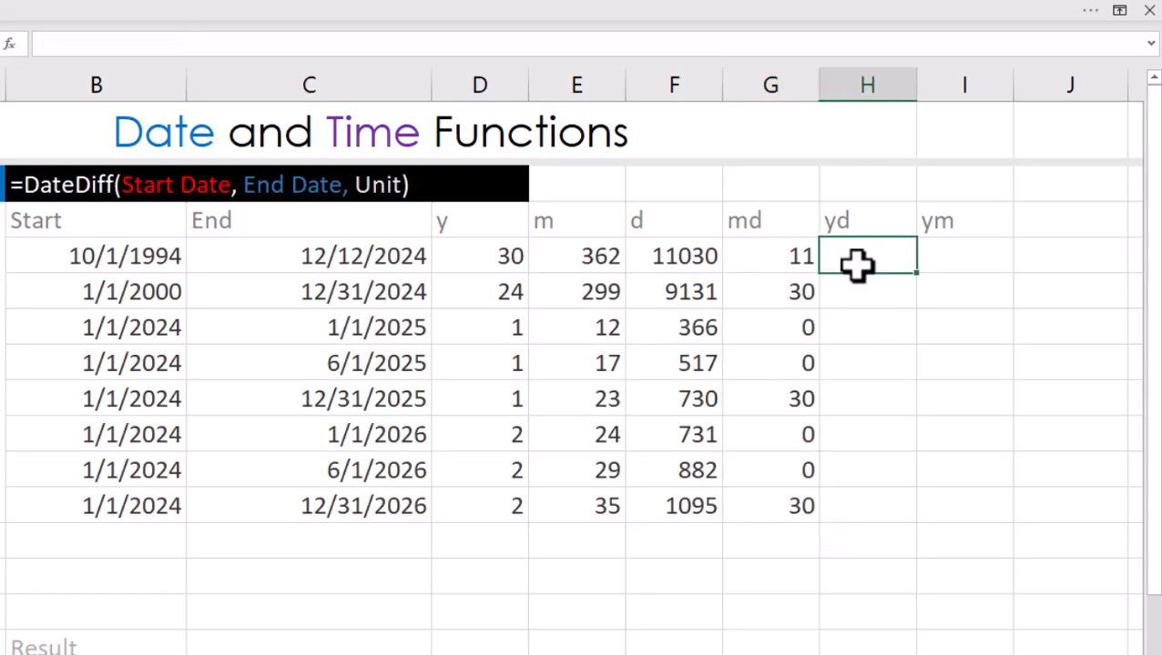
pyautogui.moveTo(855, 256); pyautogui.dragTo(856, 500)
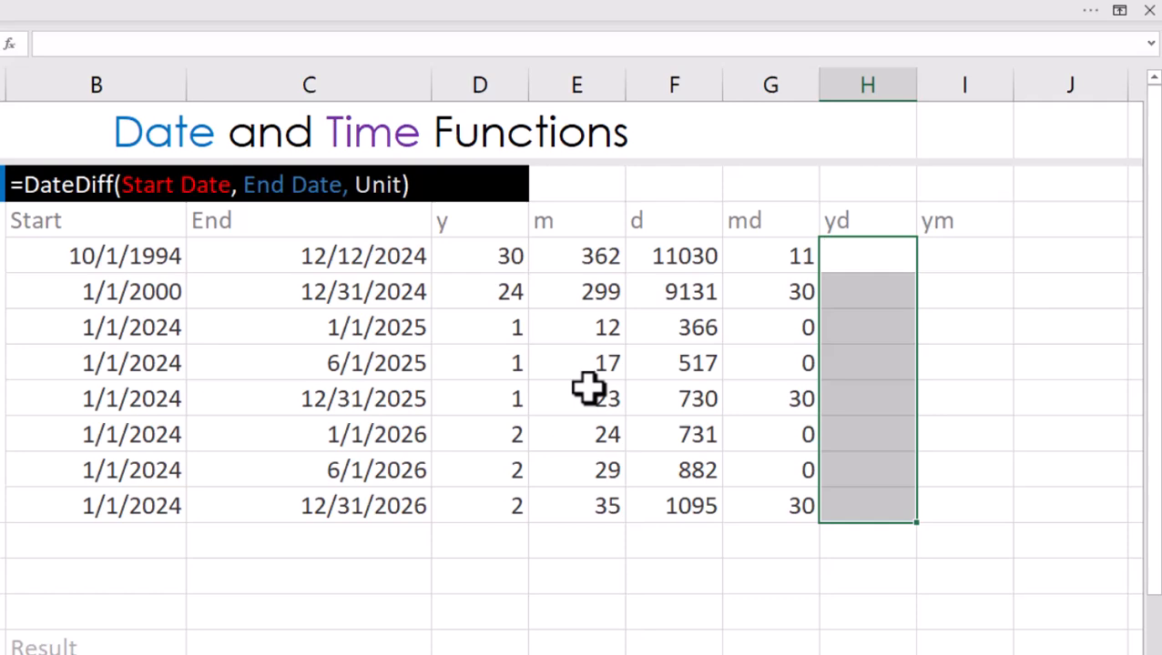
pyautogui.write('=DATEDIF(B5,C5,"y")')
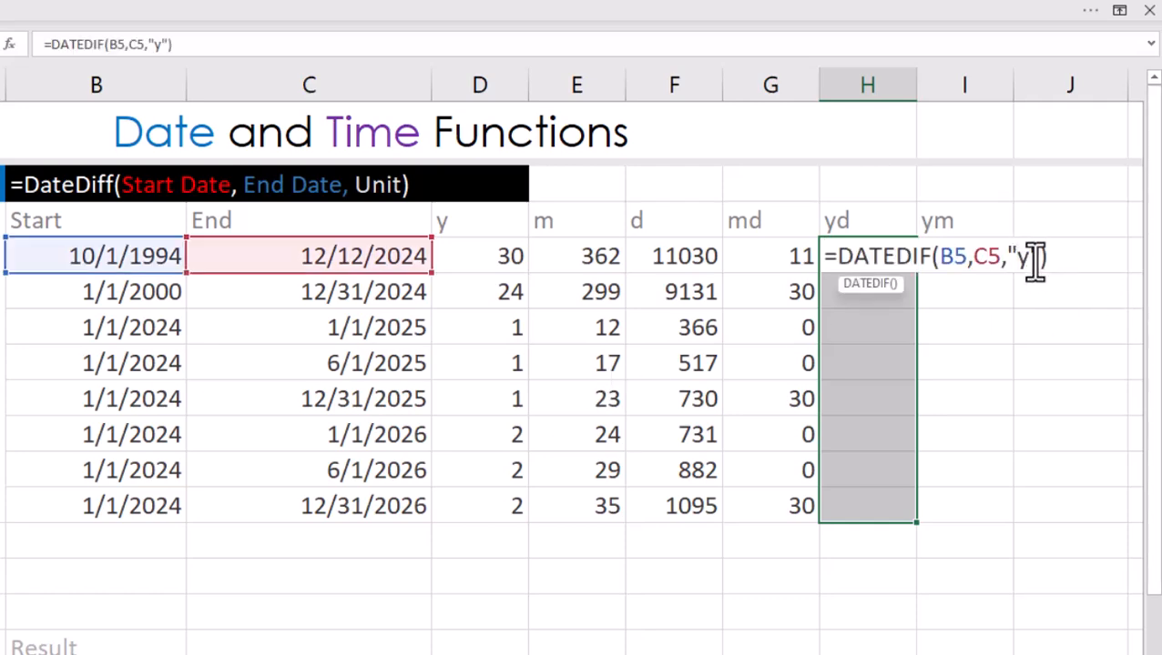
pyautogui.write('d')
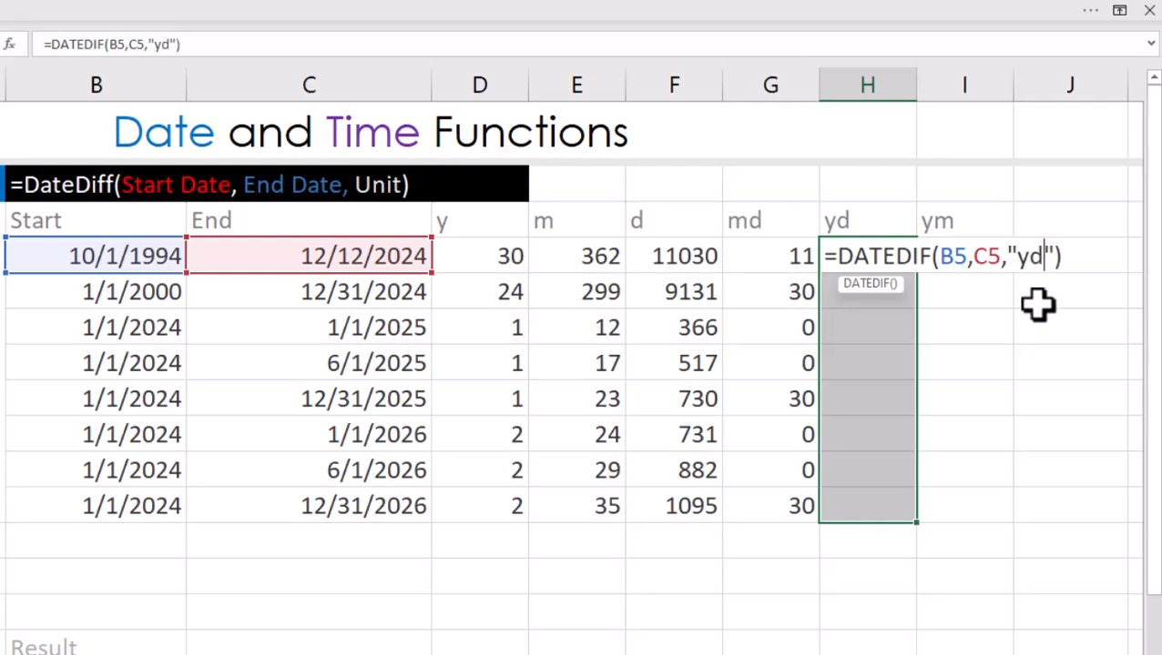
pyautogui.hotkey('ctrl', 'Return')
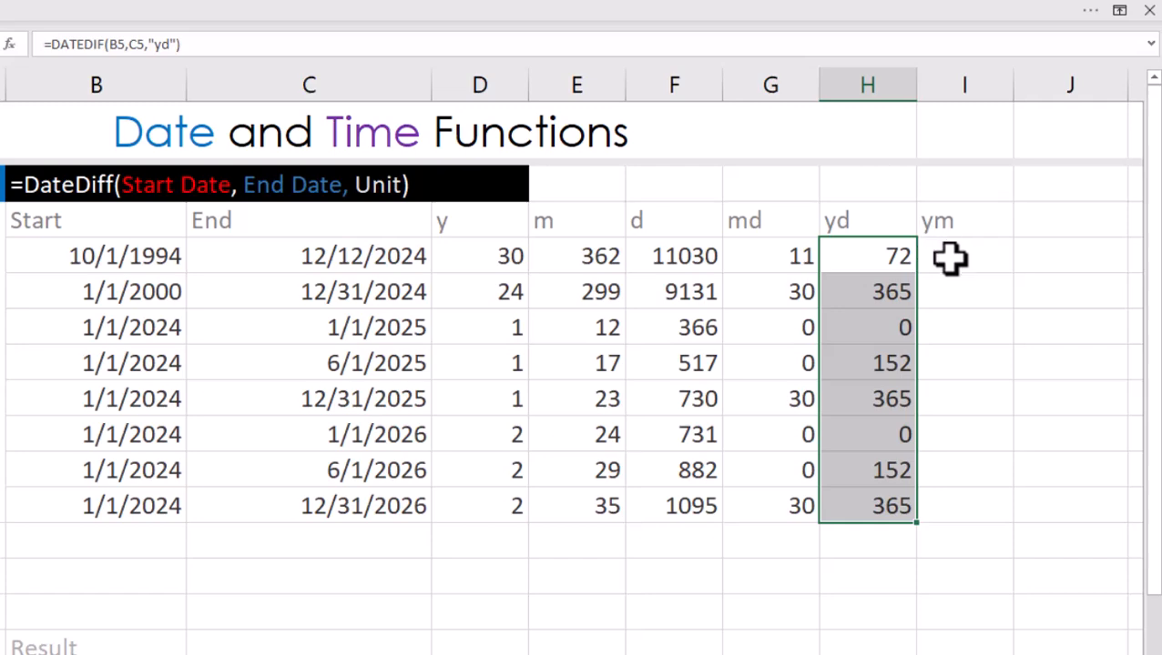
# Step: Enter =DATEDIF(B5,C5,"ym") in I5 and fill it down to I12 for the month differences ignoring years
pyautogui.click(949, 259)
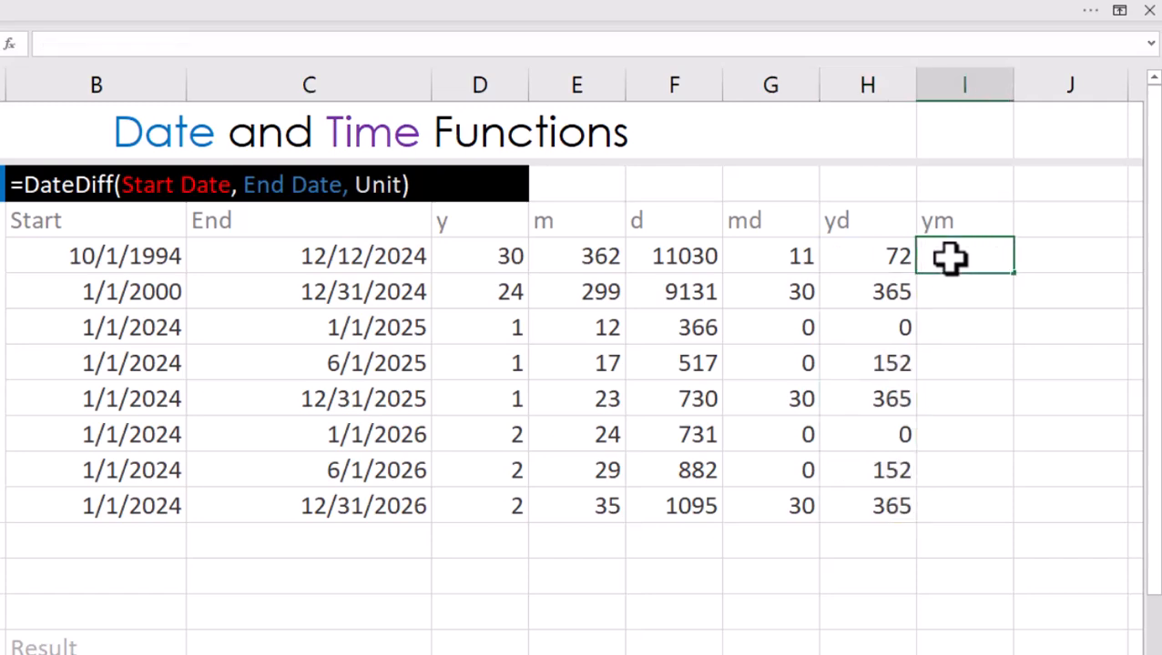
pyautogui.write('=DATEDIF(B5,C5,"y")')
pyautogui.doubleClick(943, 293)
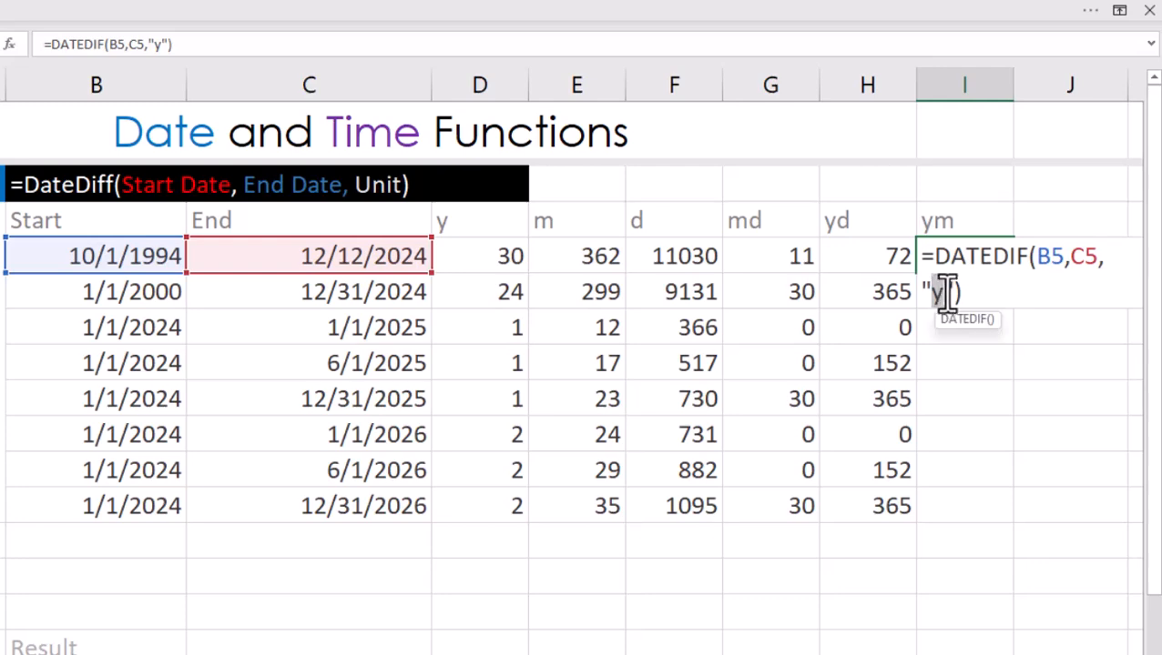
pyautogui.write('ym')
pyautogui.press('Return')
pyautogui.click(988, 258)
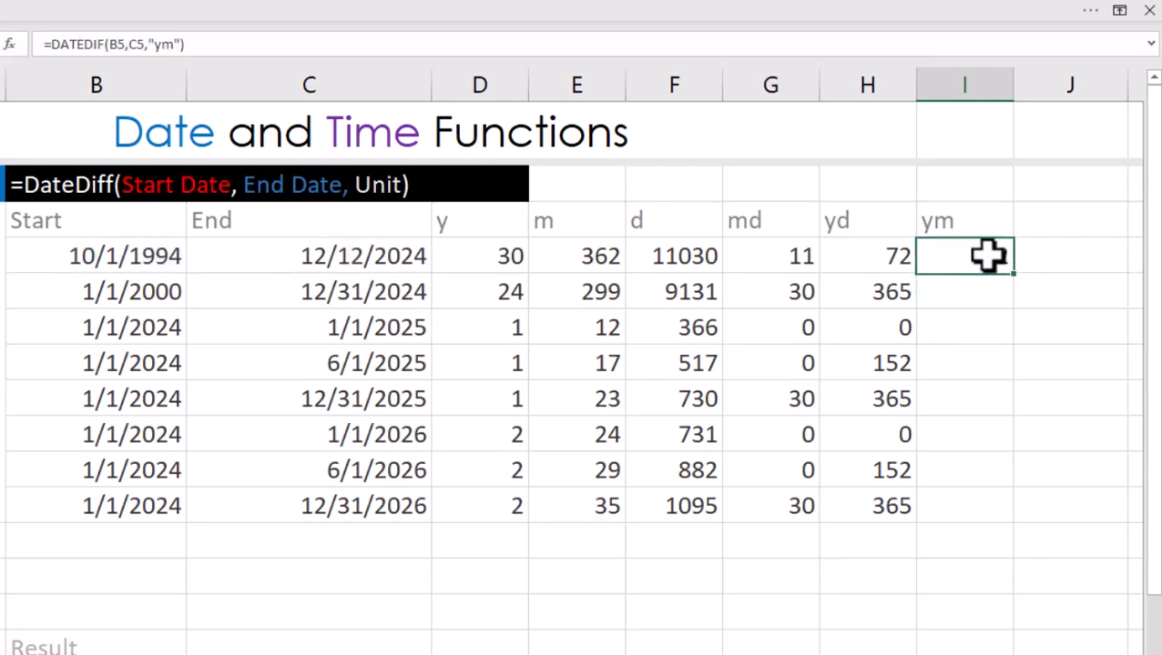
pyautogui.doubleClick(1013, 272)
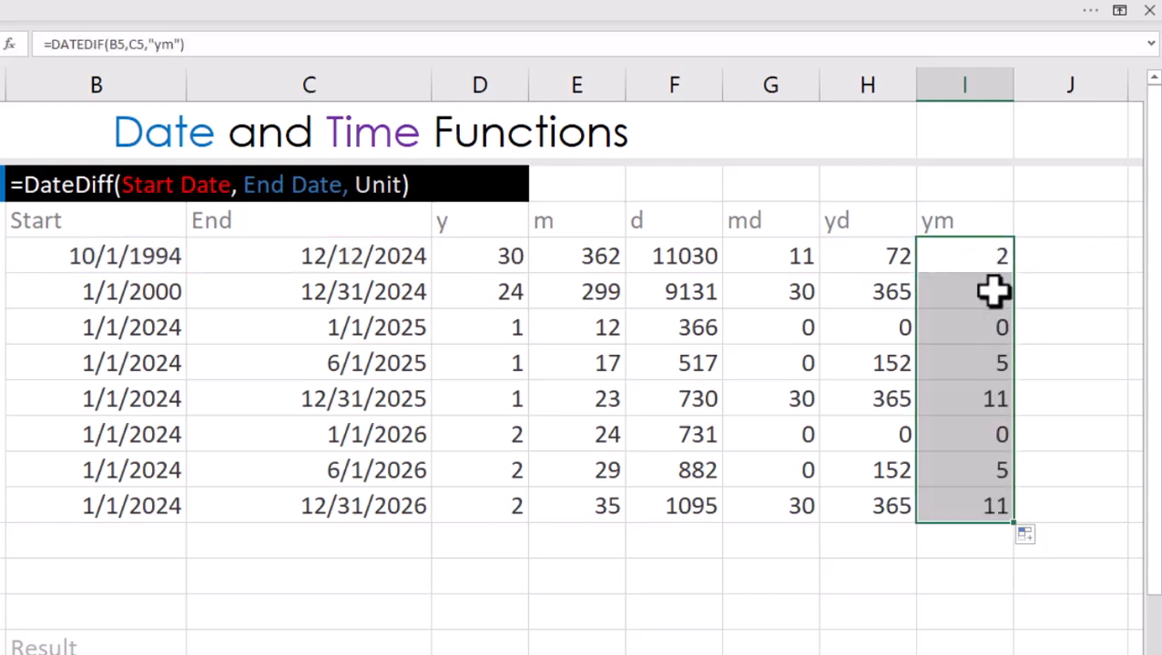
# Step: Examine the ym results in rows 7 and 10 to 12, and compare the md, yd and ym values in G10:I10
pyautogui.click(976, 328)
pyautogui.click(979, 435)
pyautogui.click(987, 471)
pyautogui.click(987, 508)
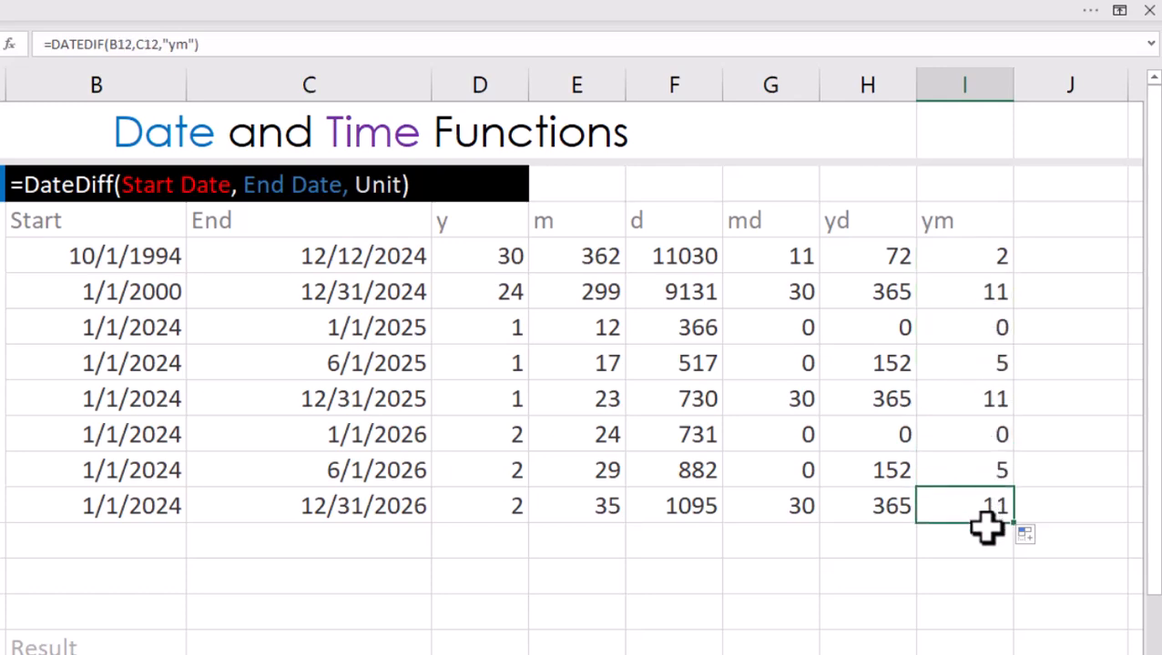
pyautogui.moveTo(789, 435); pyautogui.dragTo(999, 439)
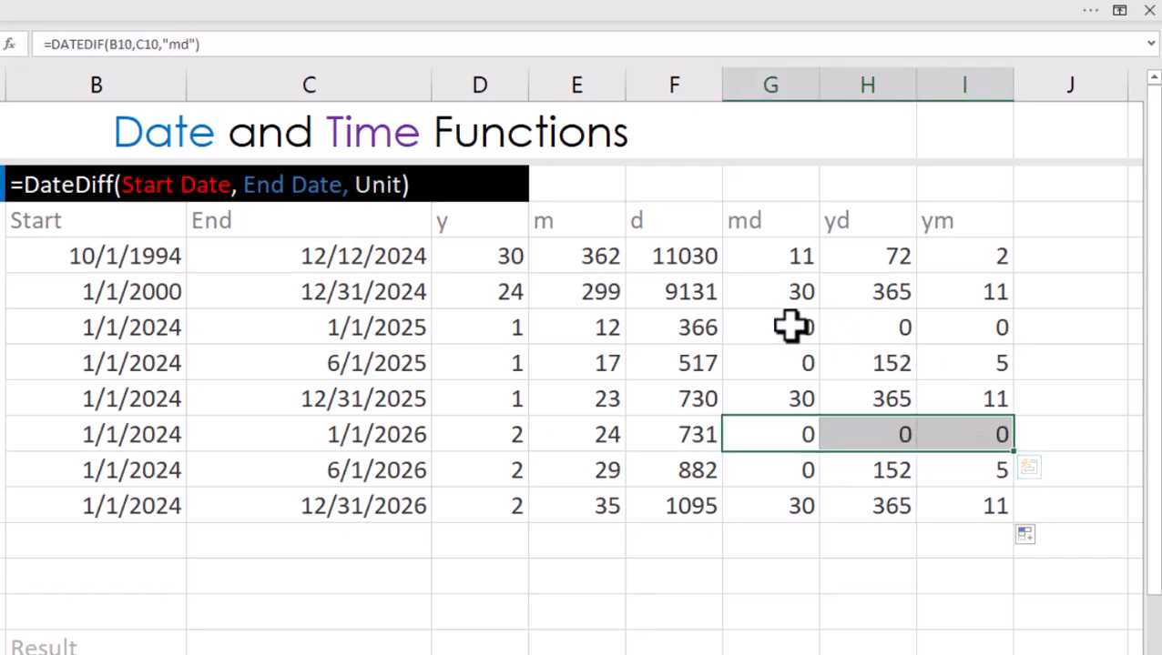
# Step: Try =TODAY() as the end date in all of C5:C12, and undo the entry
pyautogui.moveTo(791, 329); pyautogui.dragTo(987, 332)
pyautogui.moveTo(334, 256); pyautogui.dragTo(341, 496)
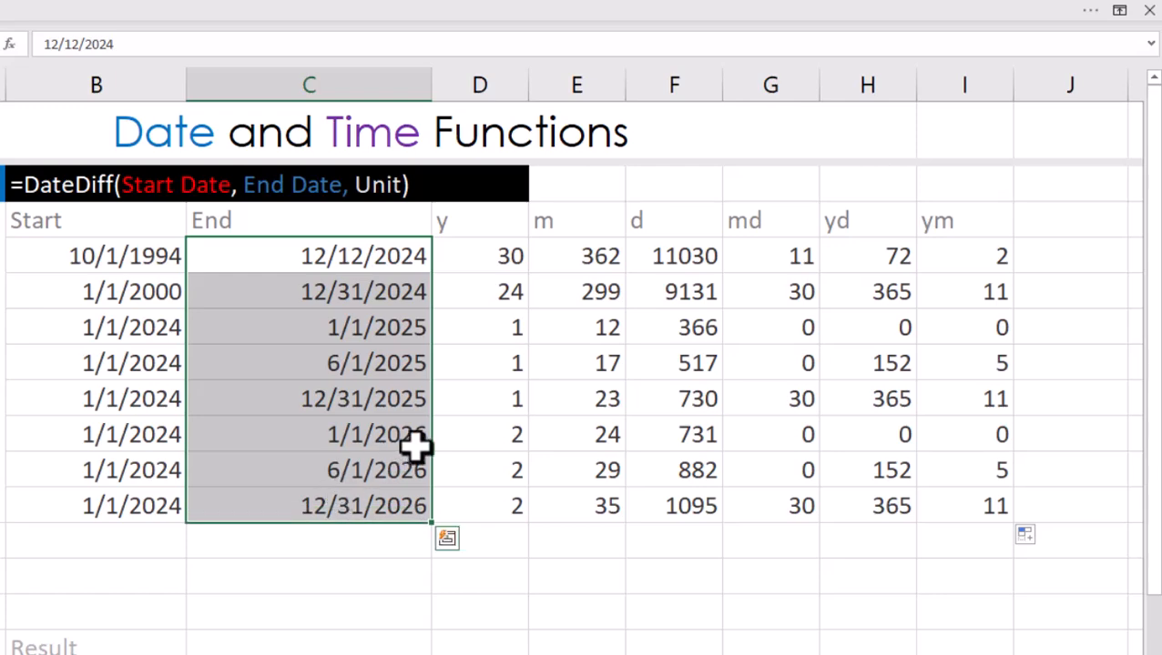
pyautogui.write('=today(')
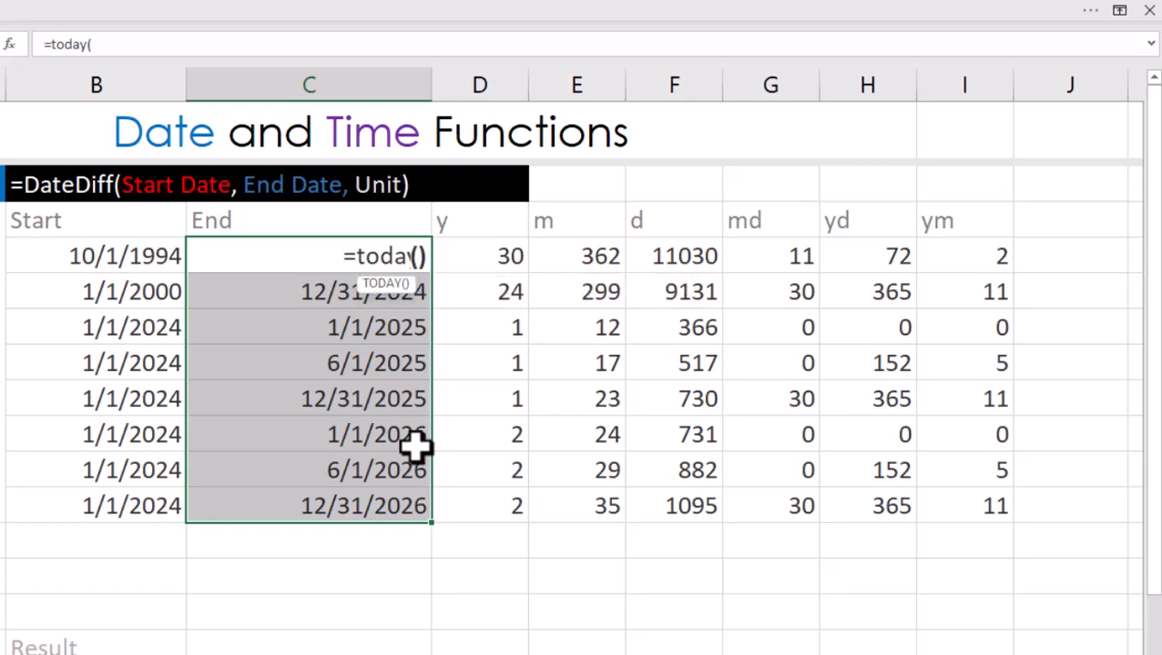
pyautogui.hotkey('ctrl', 'Return')
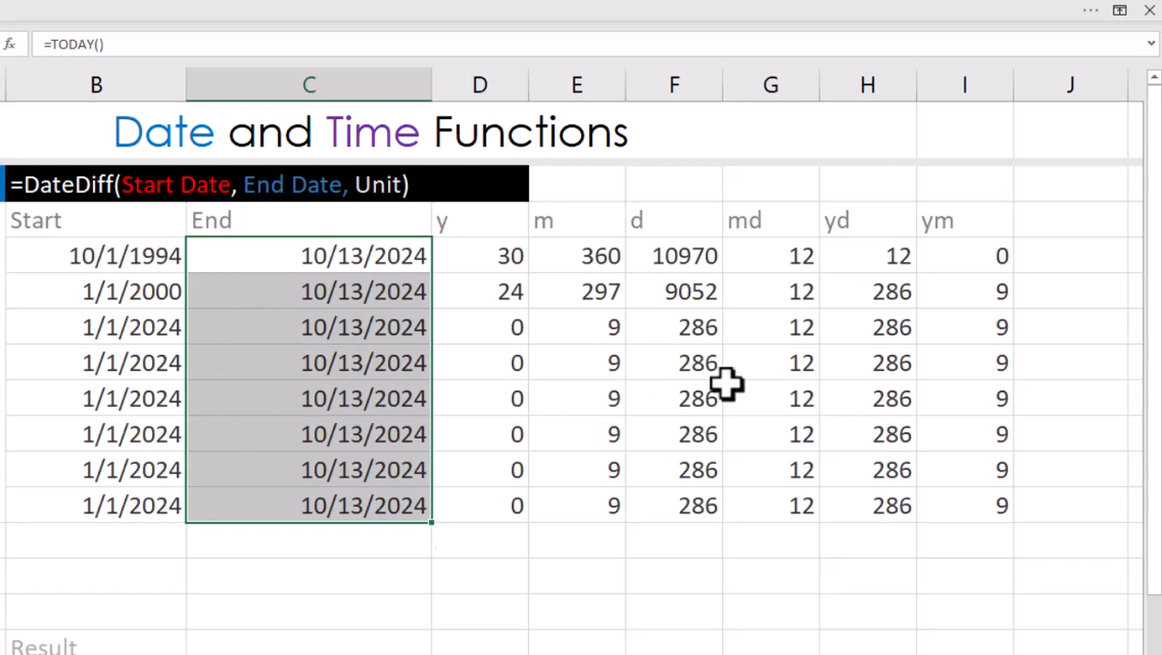
pyautogui.hotkey('ctrl', 'z')
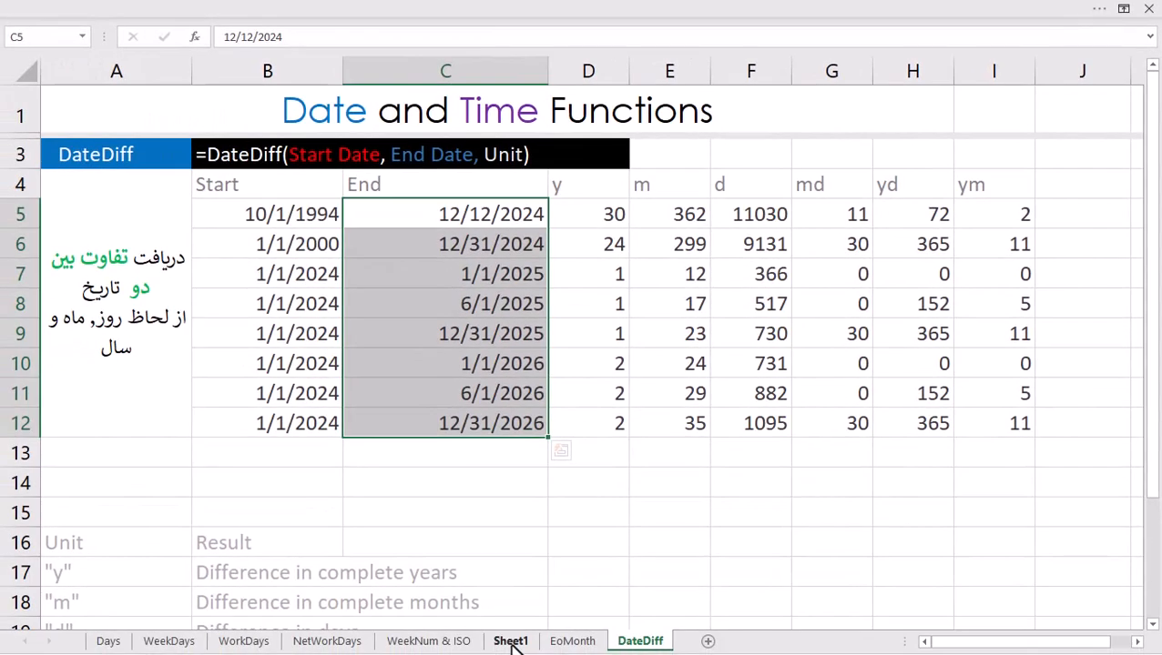
# Step: Open Sheet1 and examine the highlighted Thursday and Friday dates and the green month-end dates in the calendar
pyautogui.click(510, 640)
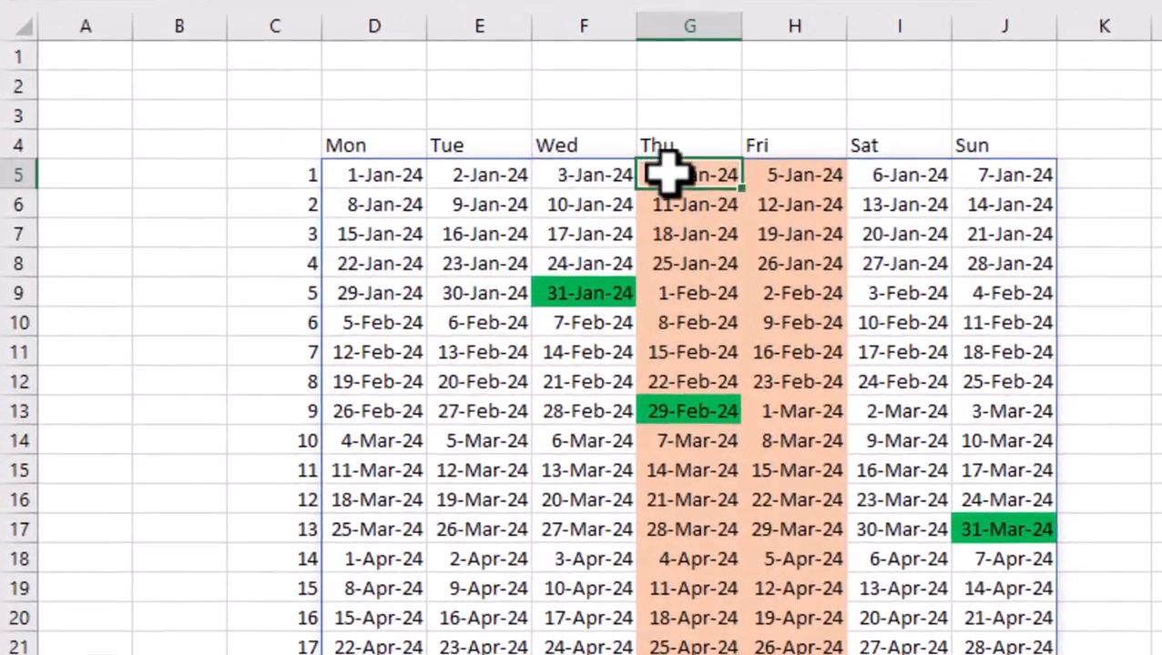
pyautogui.moveTo(401, 150); pyautogui.dragTo(460, 168)
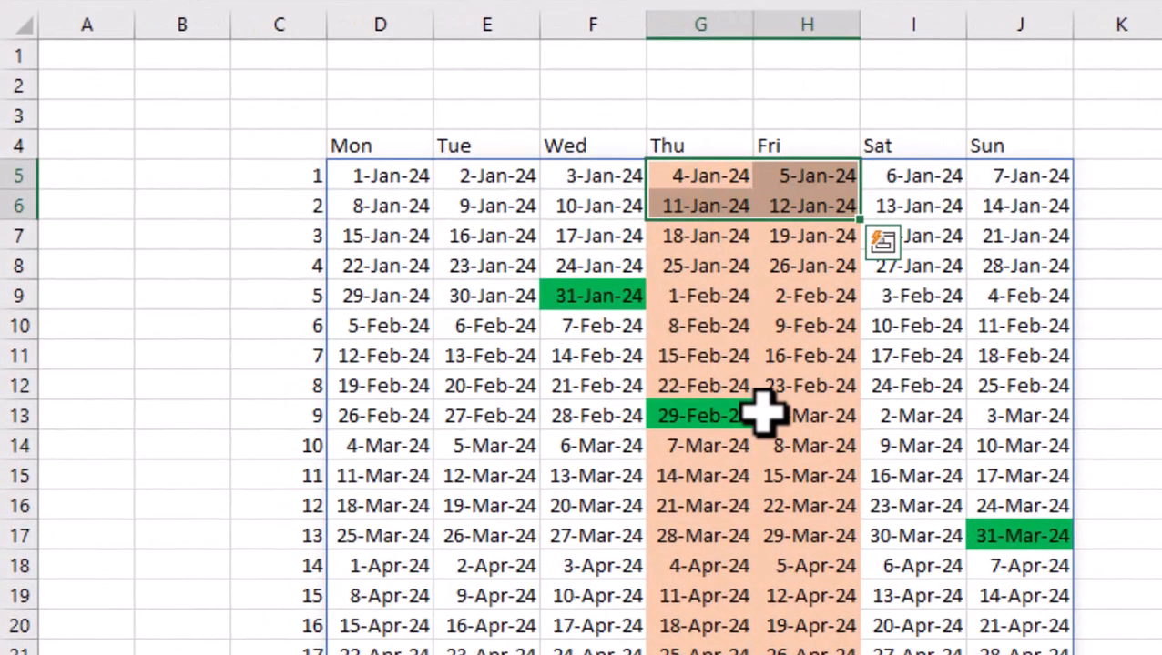
pyautogui.click(681, 180)
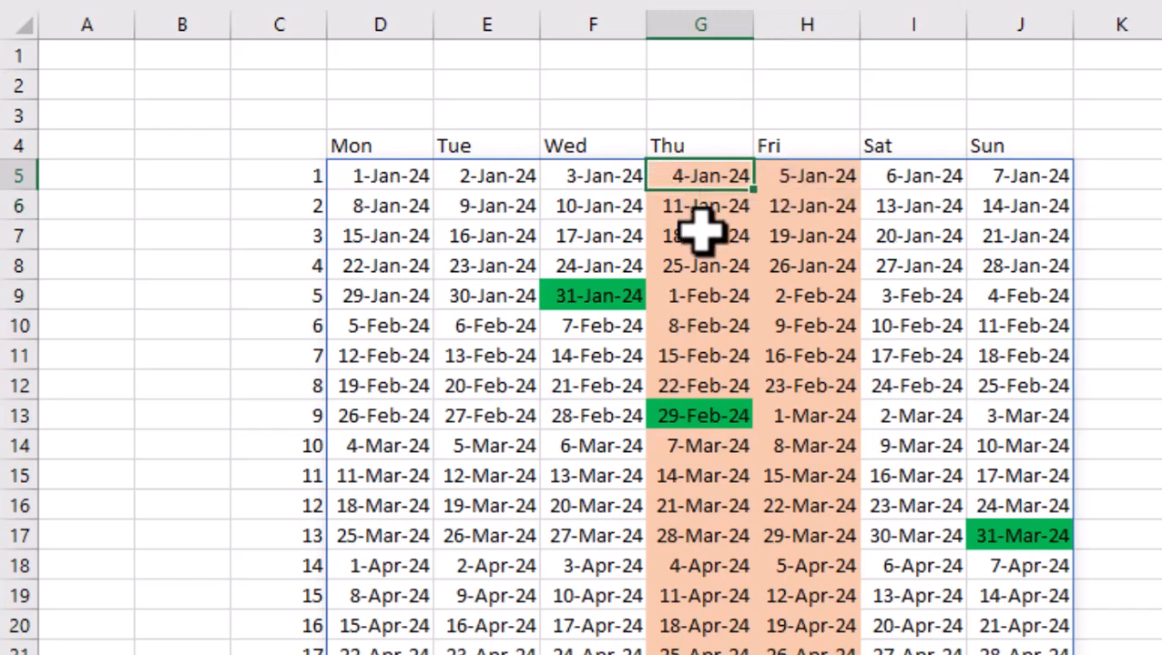
pyautogui.click(393, 178)
pyautogui.click(565, 177)
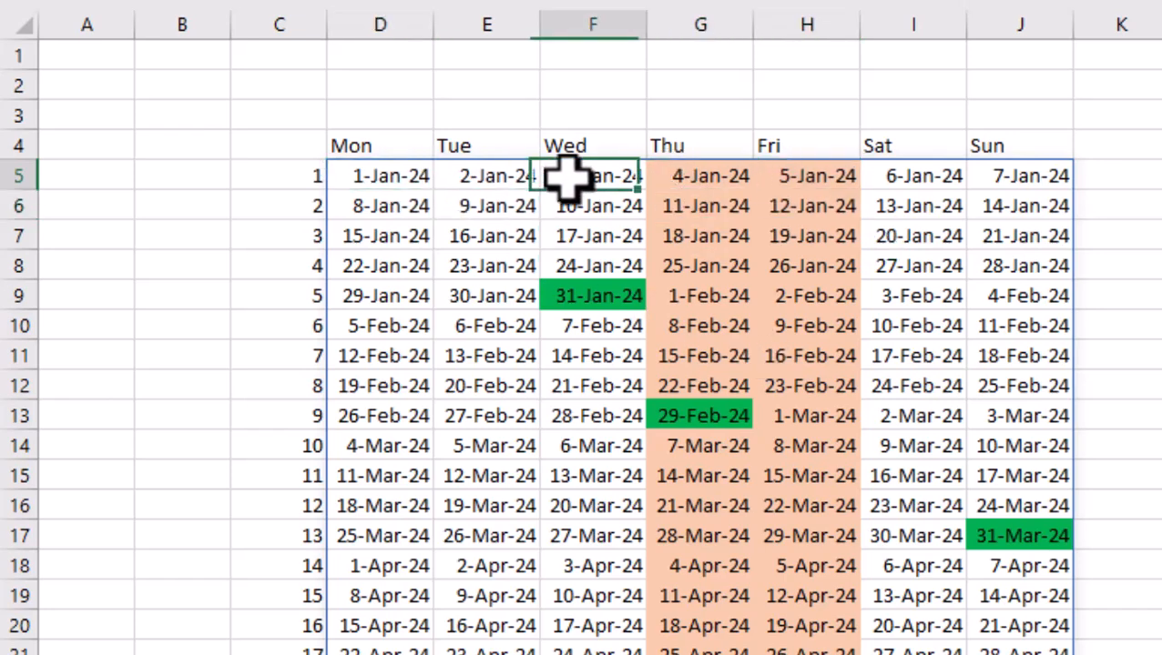
pyautogui.click(702, 415)
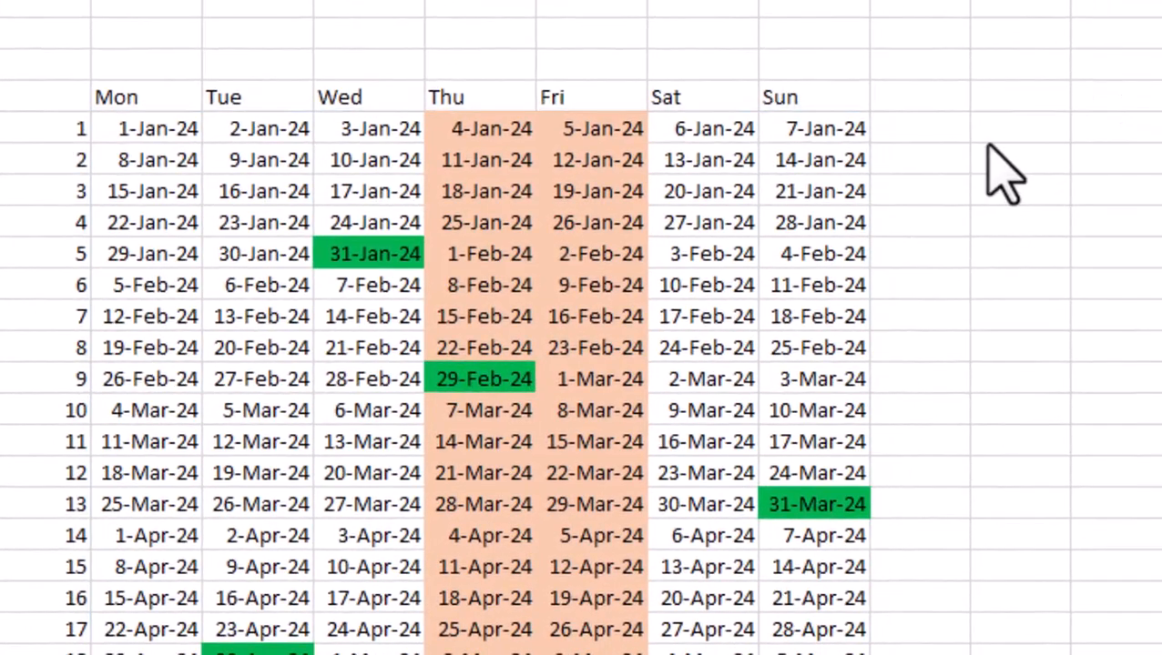
# Step: Enter =WEEKDAY(D5) in L5 to get the weekday number of the first calendar date
pyautogui.click(1016, 135)
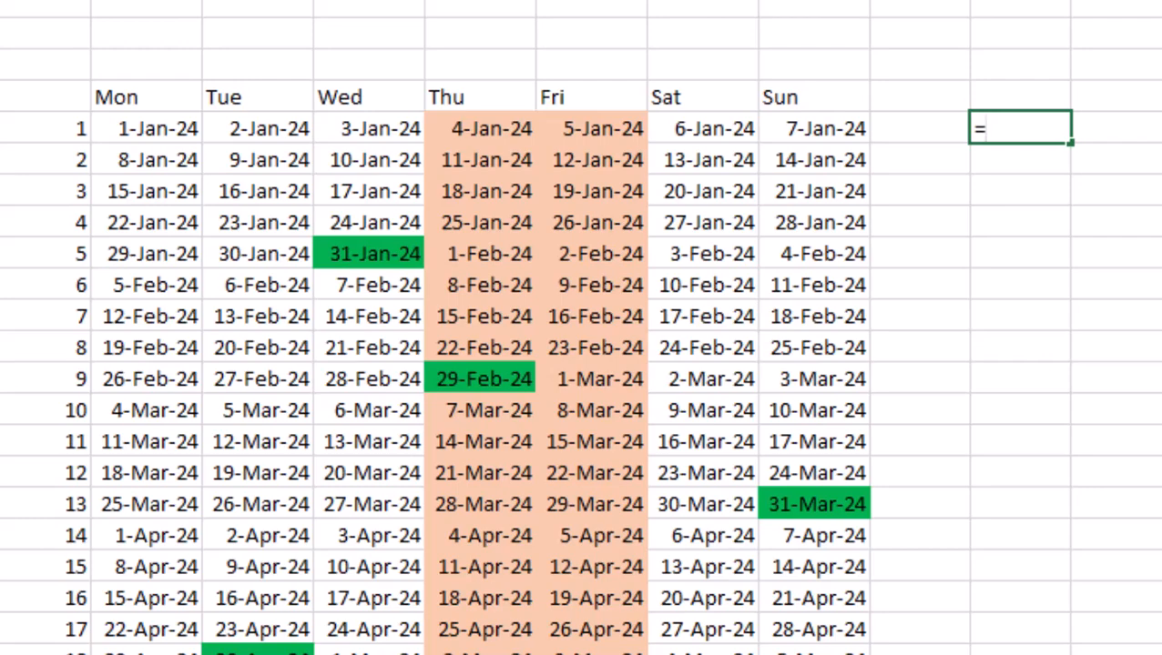
pyautogui.write('=week')
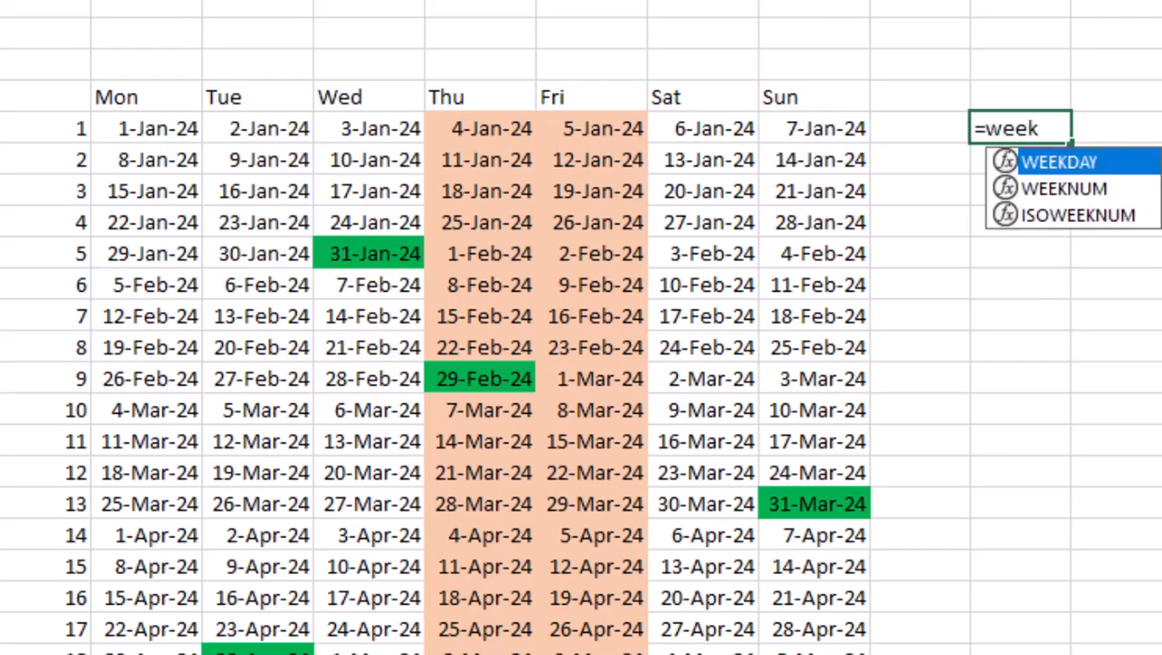
pyautogui.press('Tab')
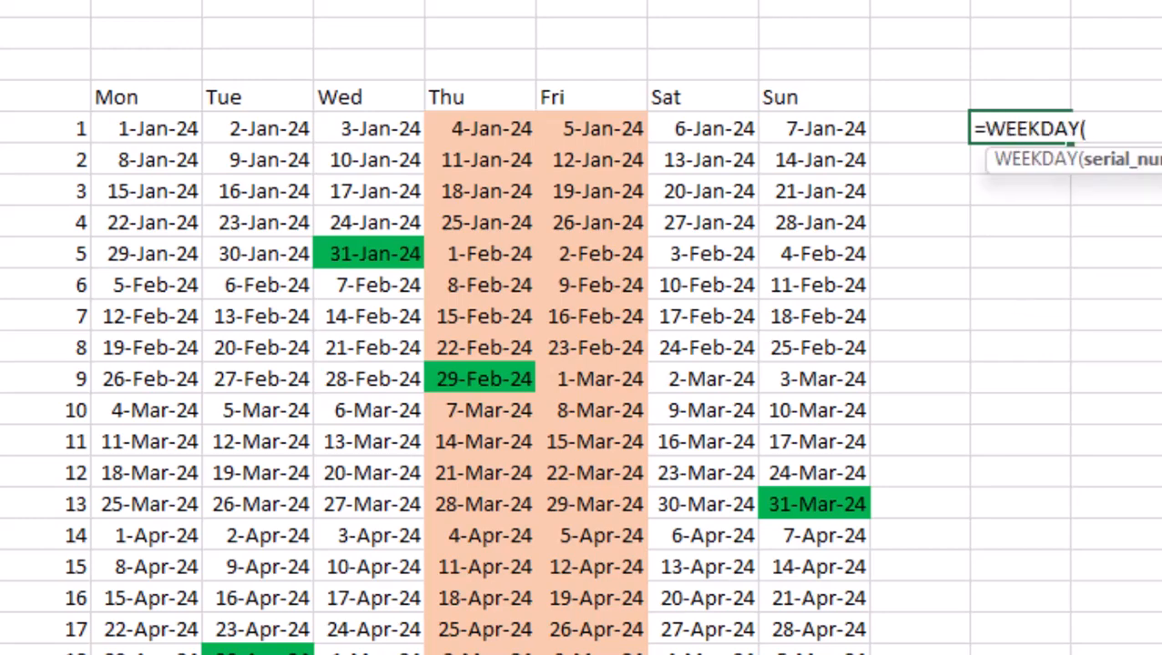
pyautogui.click(167, 133)
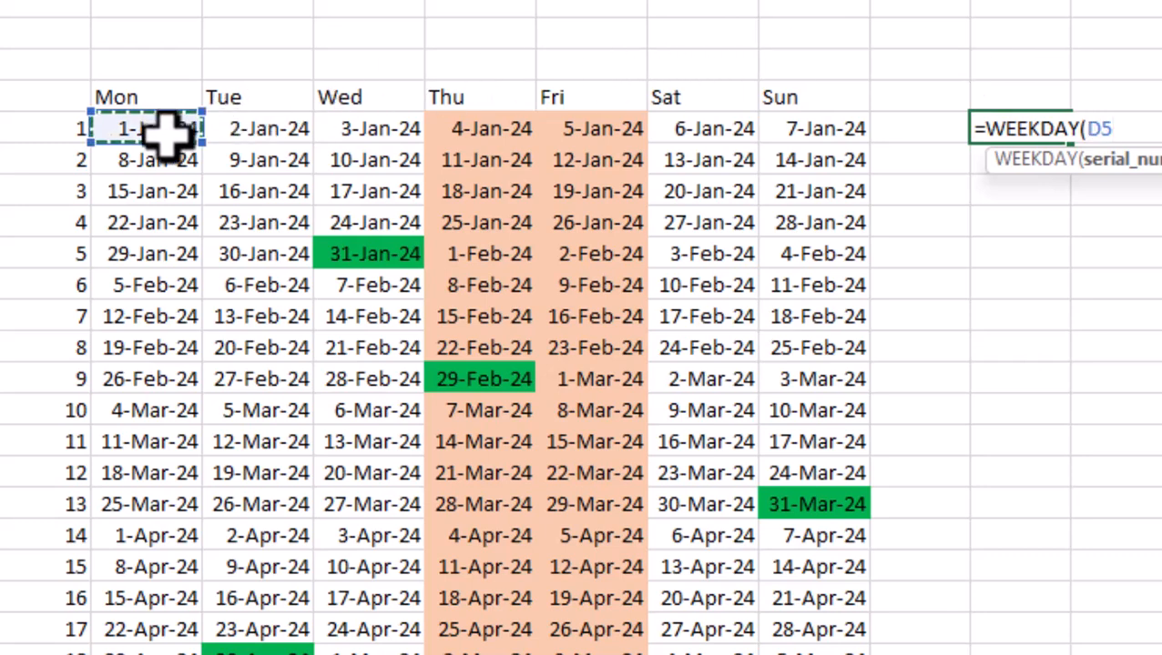
pyautogui.press('Return')
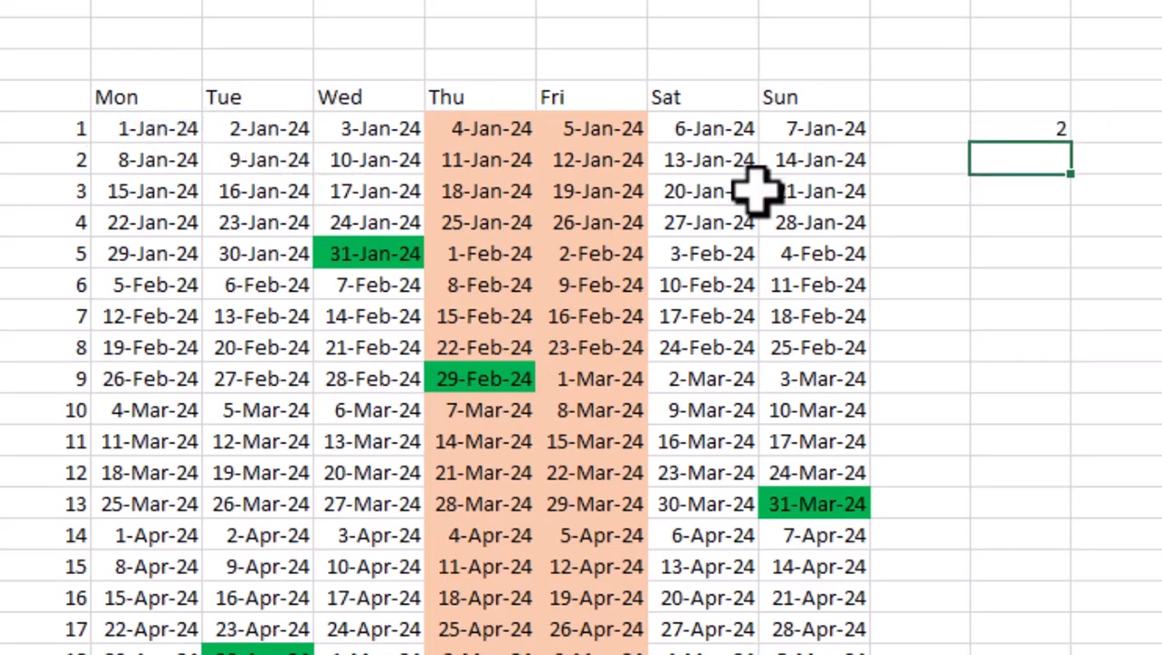
# Step: Change the formula in L5 to =WEEKDAY(D5,16) so that the week is numbered from Saturday
pyautogui.click(1042, 135)
pyautogui.press('F2')
pyautogui.click(1112, 128)
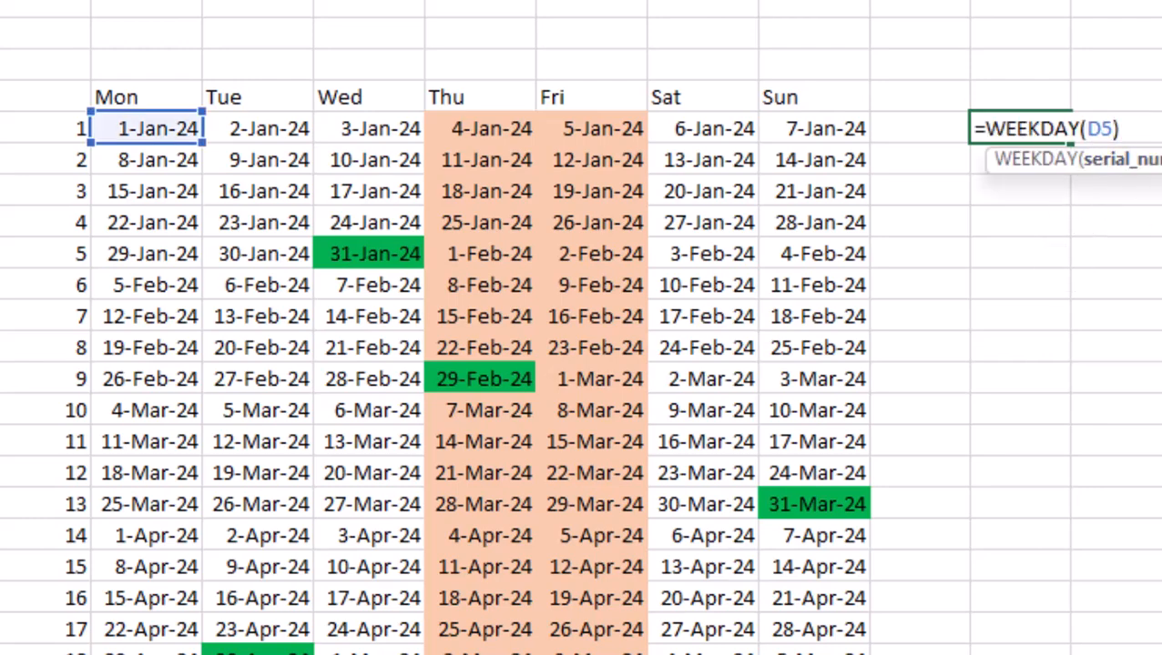
pyautogui.write(',16')
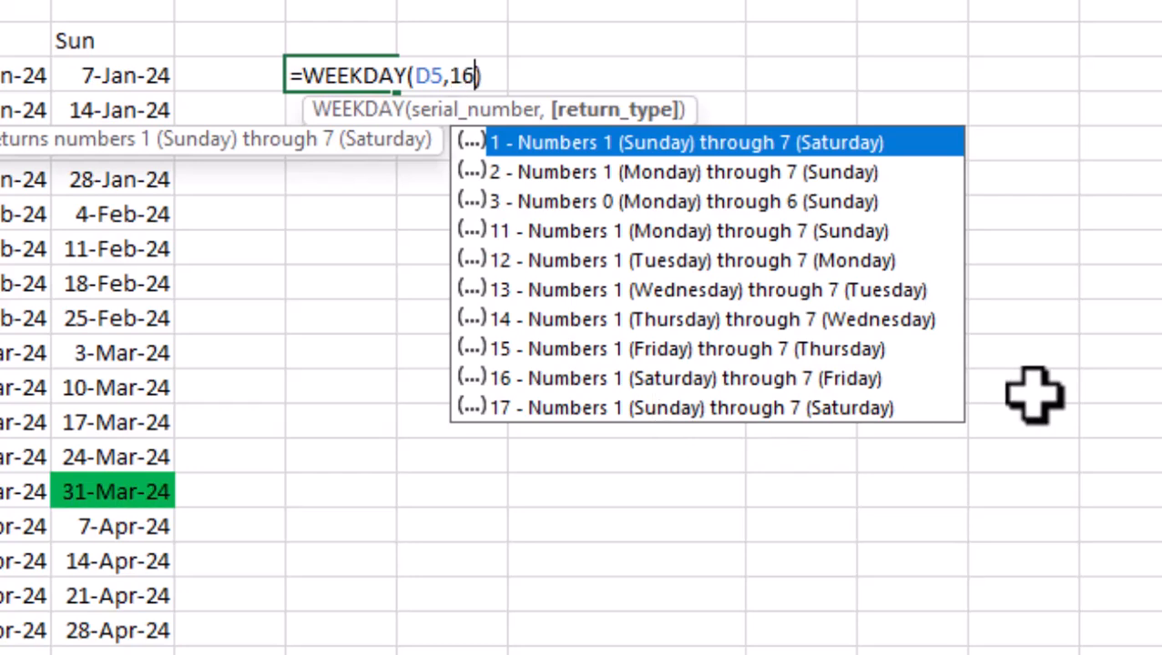
pyautogui.press('Return')
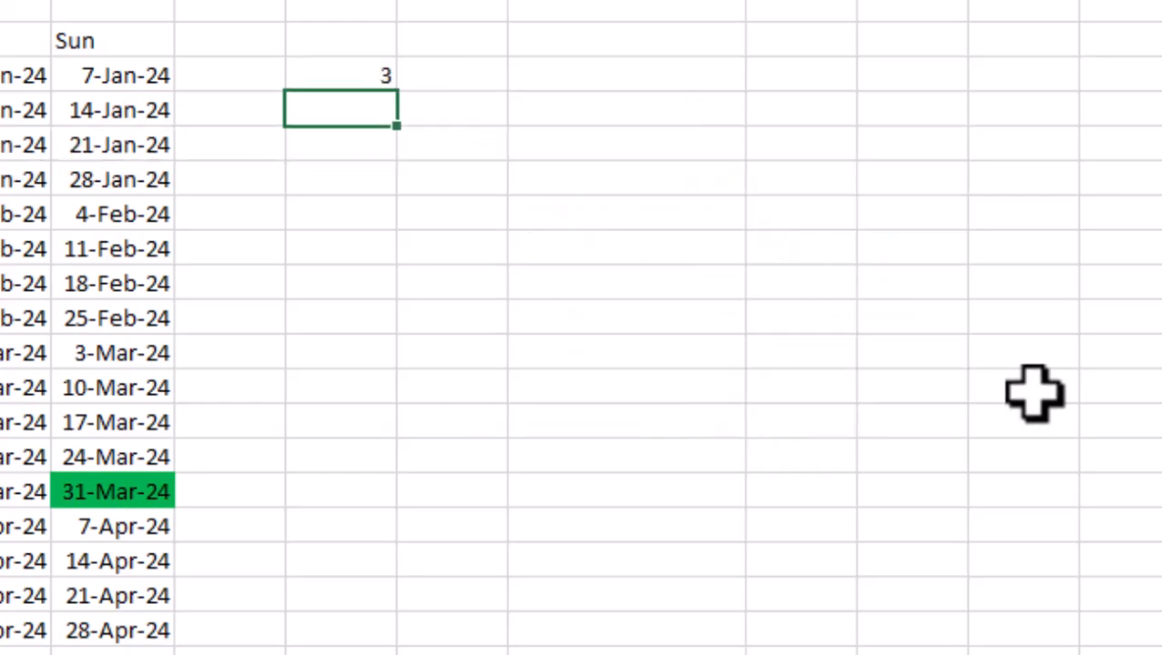
# Step: Fill the WEEKDAY formula from L5 across to R5 to cover all seven days of the first week
pyautogui.click(376, 82)
pyautogui.moveTo(400, 92); pyautogui.dragTo(1092, 94)
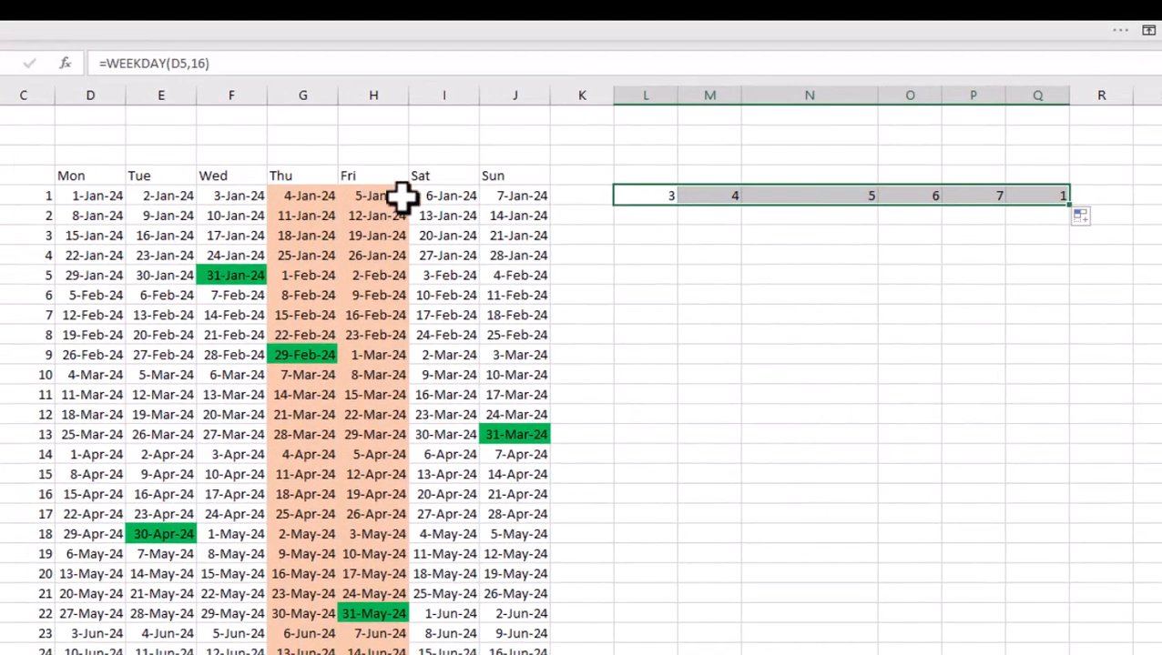
pyautogui.moveTo(1070, 207); pyautogui.dragTo(1116, 203)
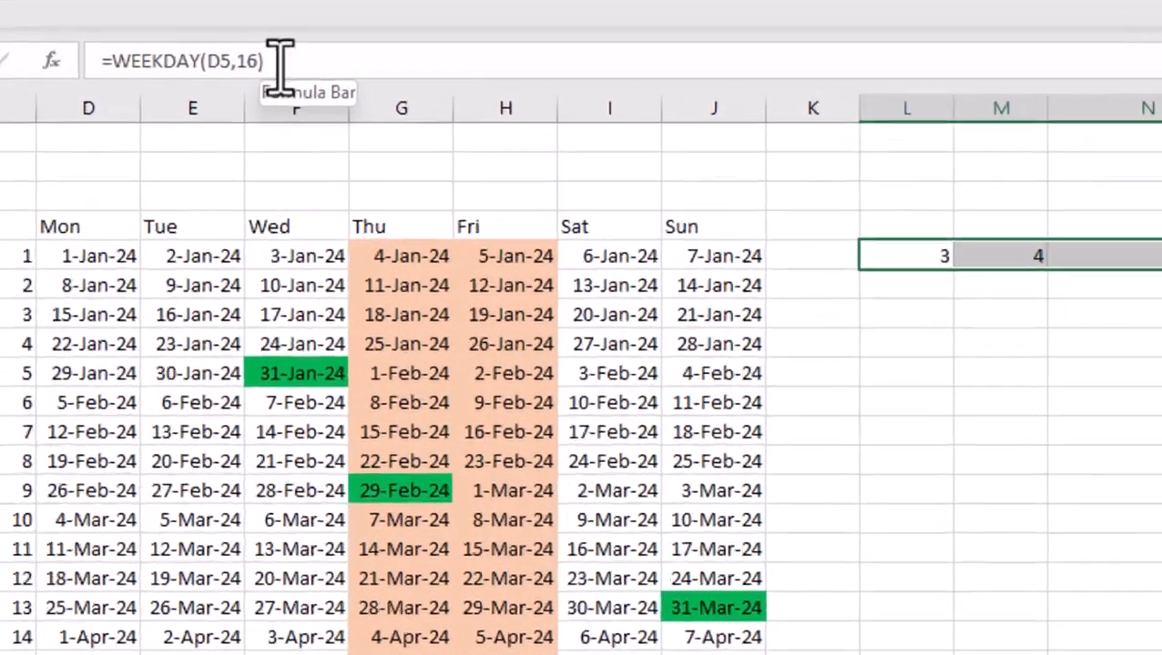
# Step: Extend the weekday formula to =WEEKDAY(D5,16)>=6 and apply it across L5:R5 to test for Thursdays and Fridays
pyautogui.click(219, 66)
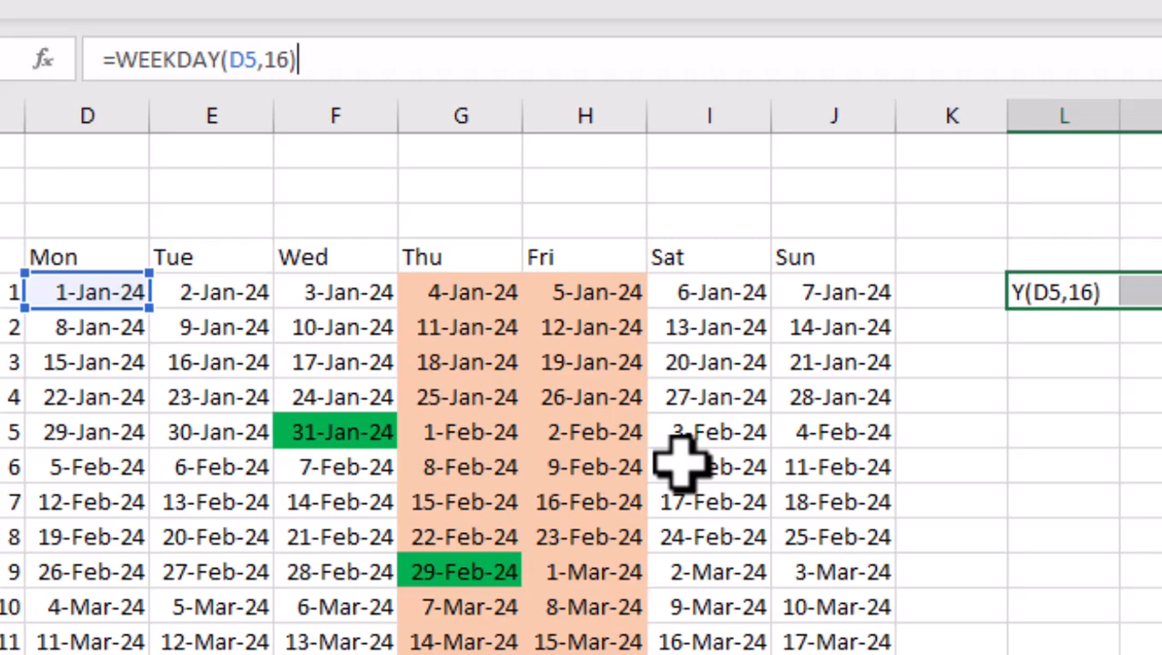
pyautogui.write('>=6')
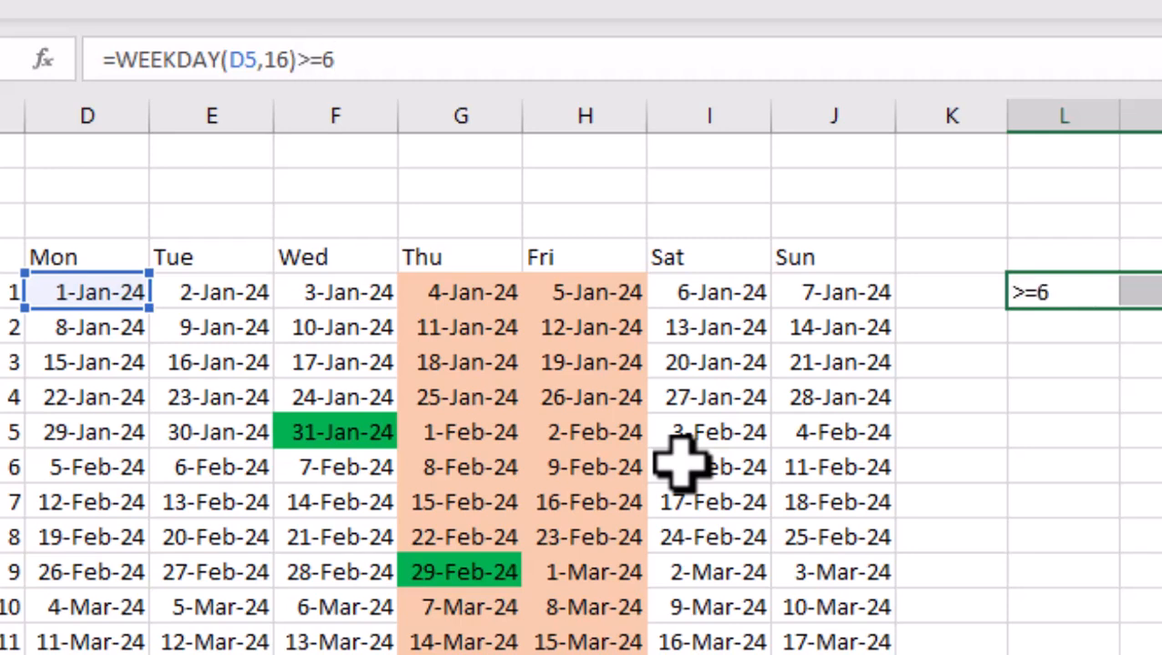
pyautogui.hotkey('ctrl', 'shift', 'Return')
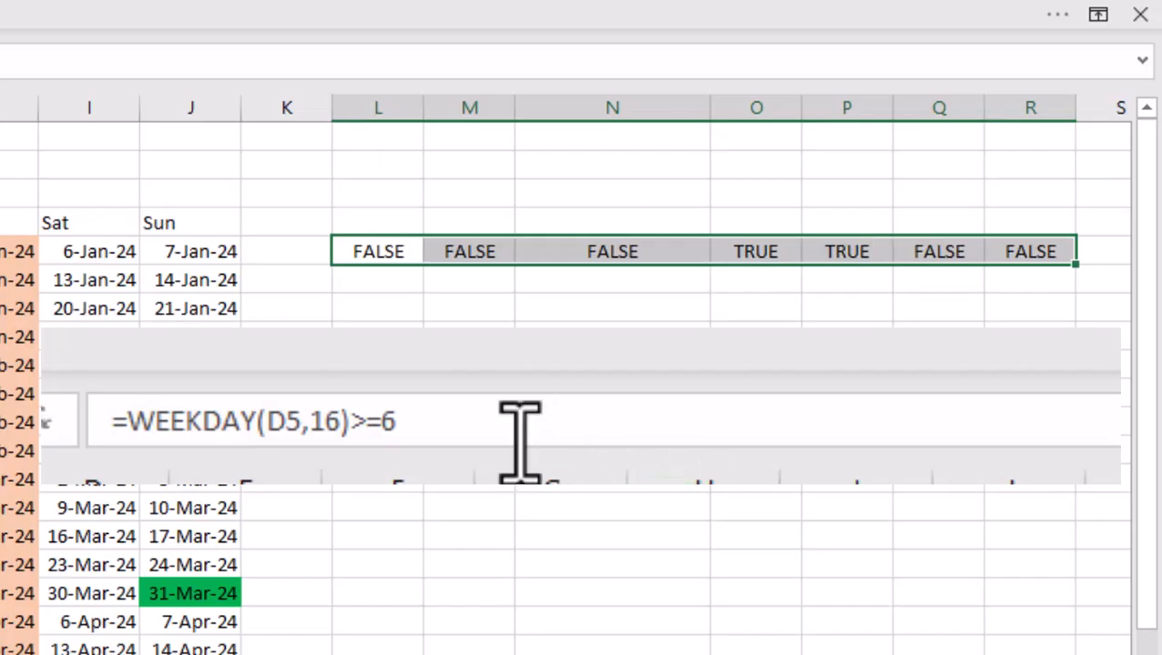
pyautogui.moveTo(400, 422); pyautogui.dragTo(128, 426)
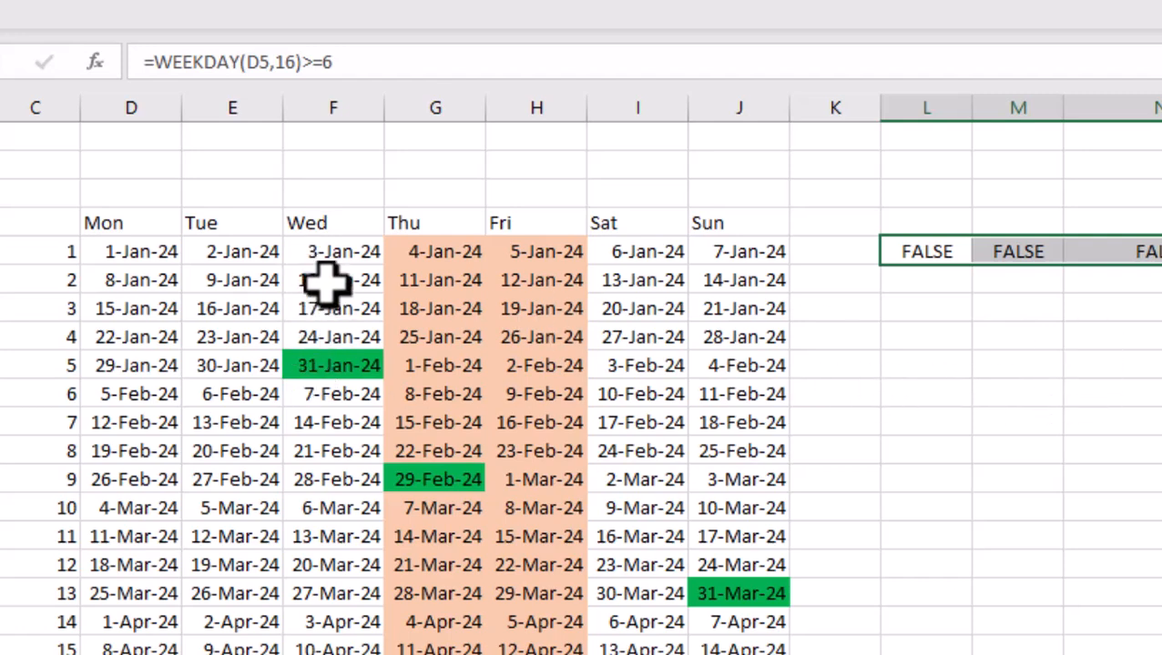
# Step: Enter =F7=EOMONTH(F7,0) in N7 to test whether the date in F7 is the last day of its month
pyautogui.click(1118, 301)
pyautogui.write('=')
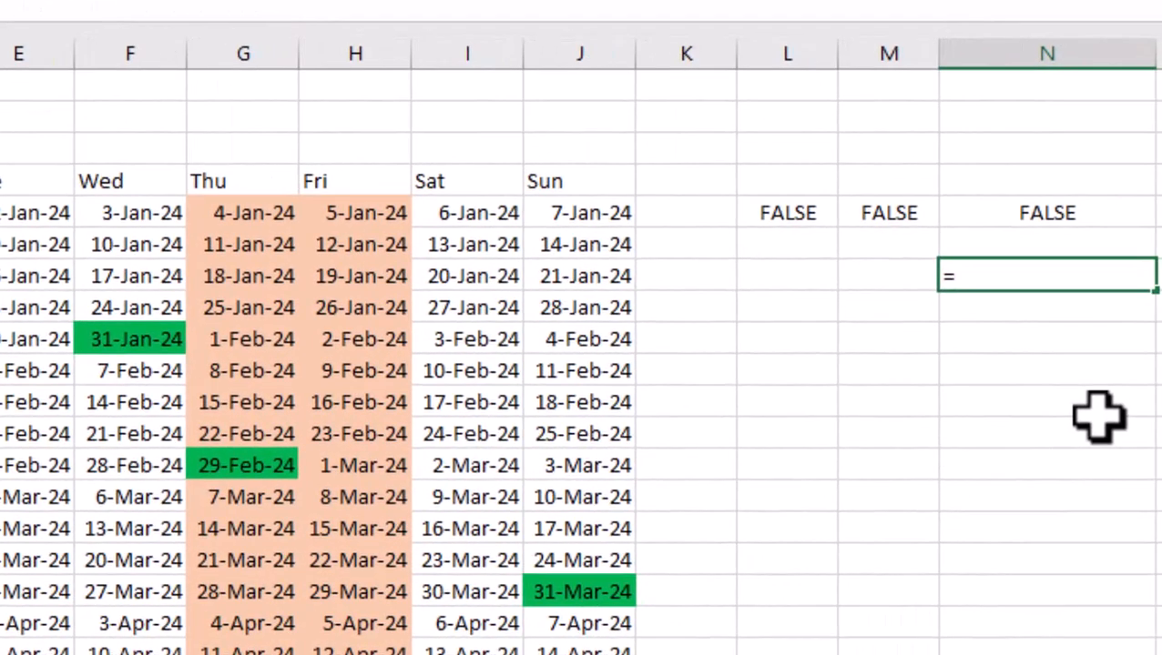
pyautogui.click(155, 273)
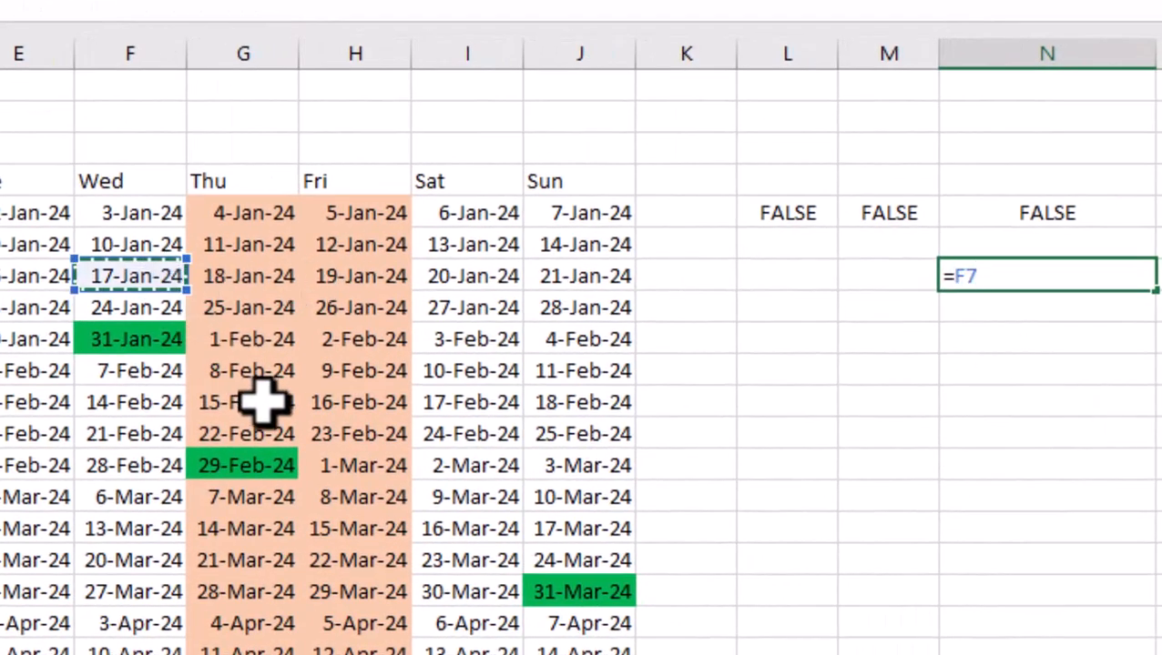
pyautogui.write('=eom')
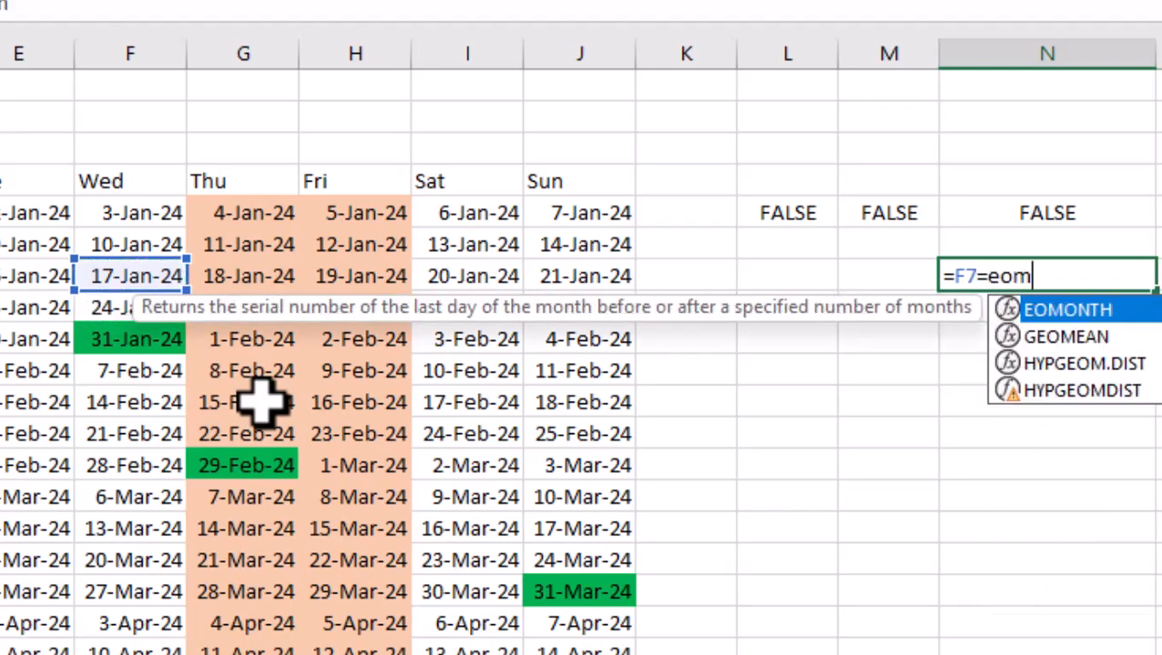
pyautogui.press('Tab')
pyautogui.click(100, 277)
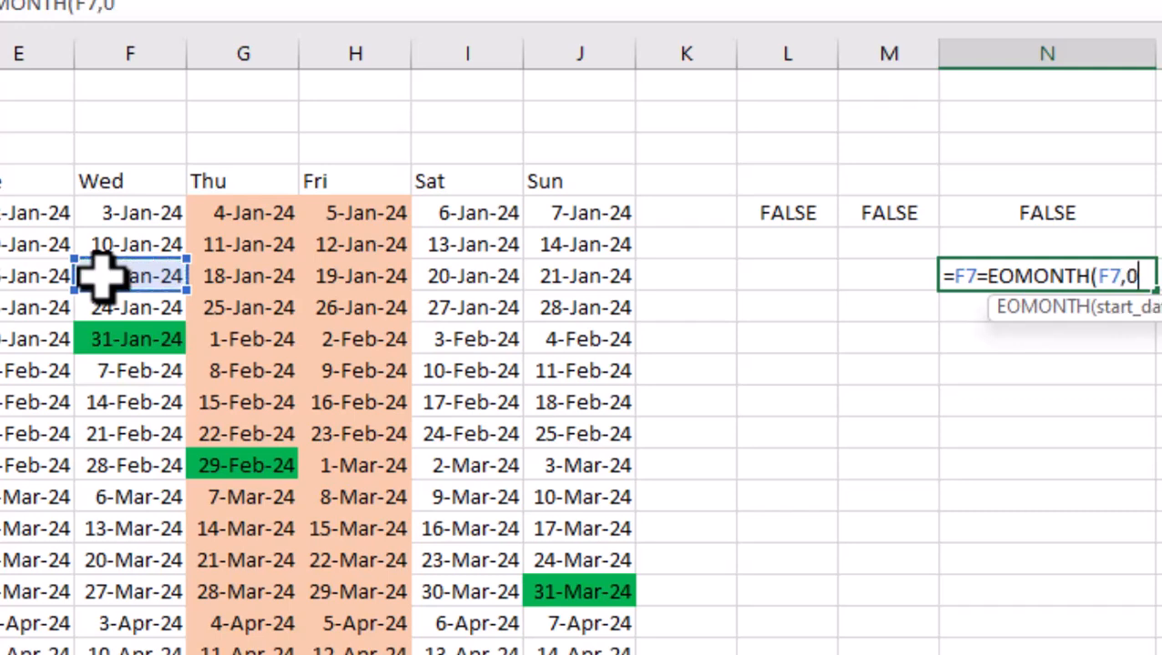
pyautogui.write(',0')
pyautogui.press('Return')
pyautogui.press('Return')
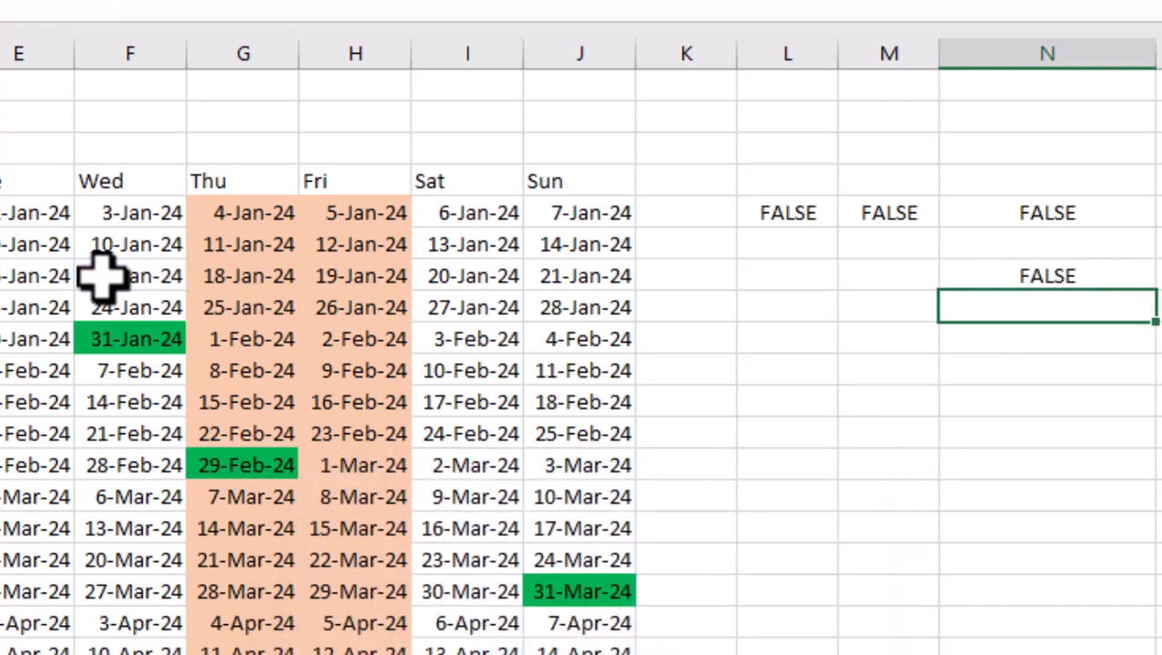
# Step: Fill the month-end test from N7 down to N9 and review its formula
pyautogui.click(989, 280)
pyautogui.moveTo(1152, 296); pyautogui.dragTo(1143, 338)
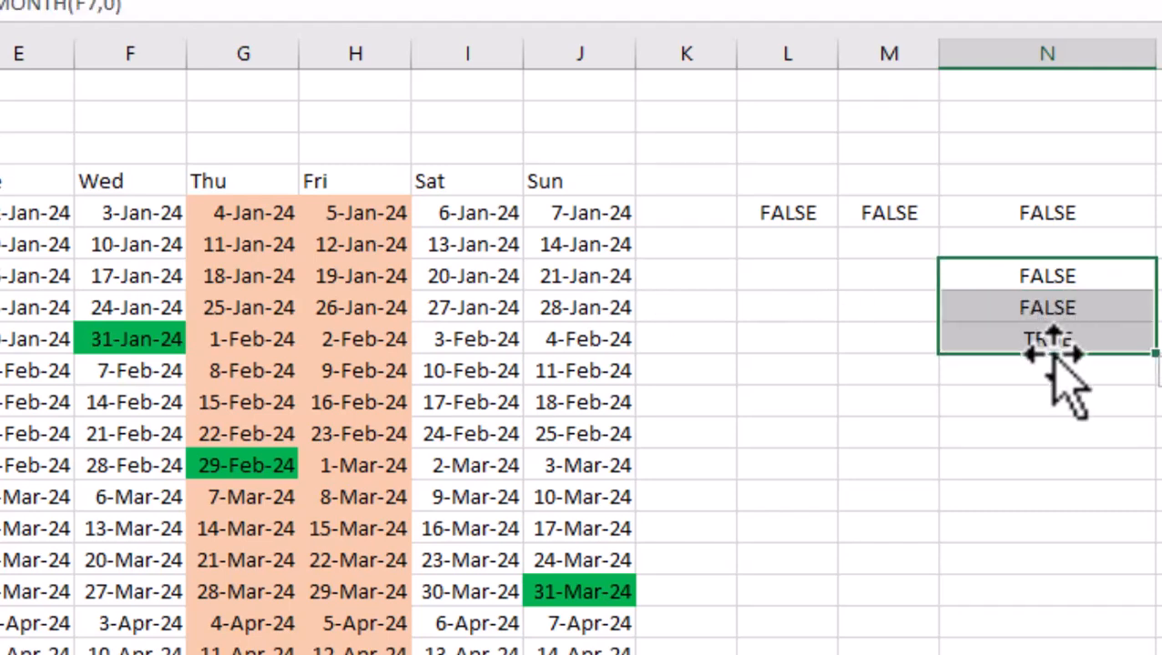
pyautogui.click(1045, 276)
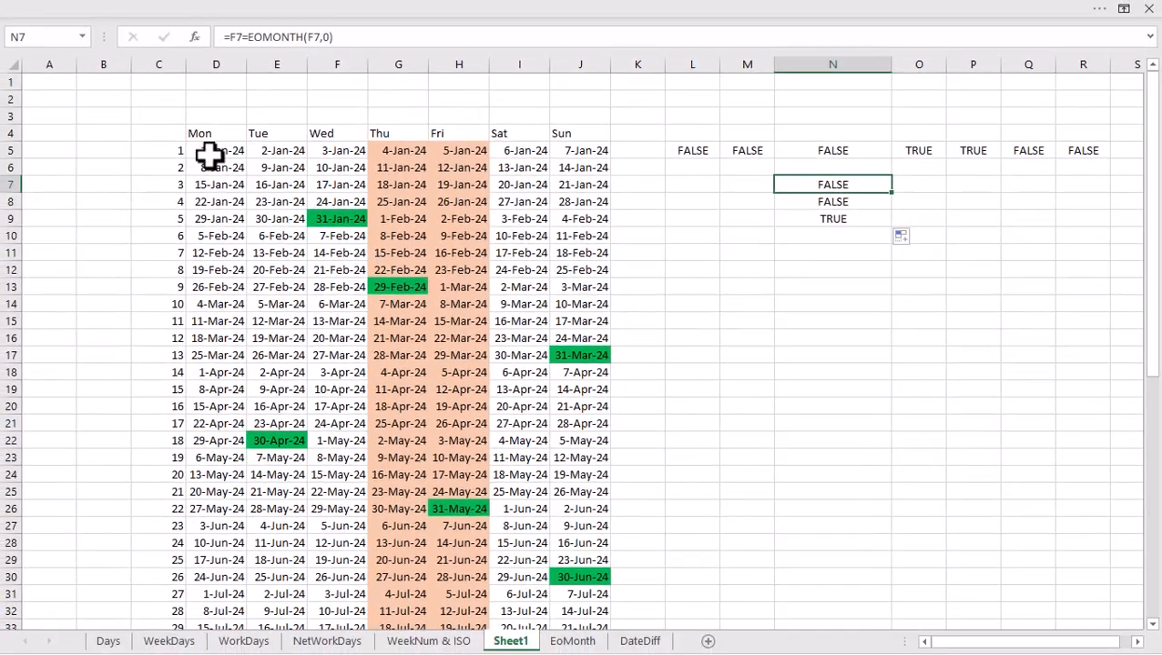
# Step: Clear the conditional formatting rules from the entire sheet
pyautogui.click(210, 151)
pyautogui.click(261, 5)
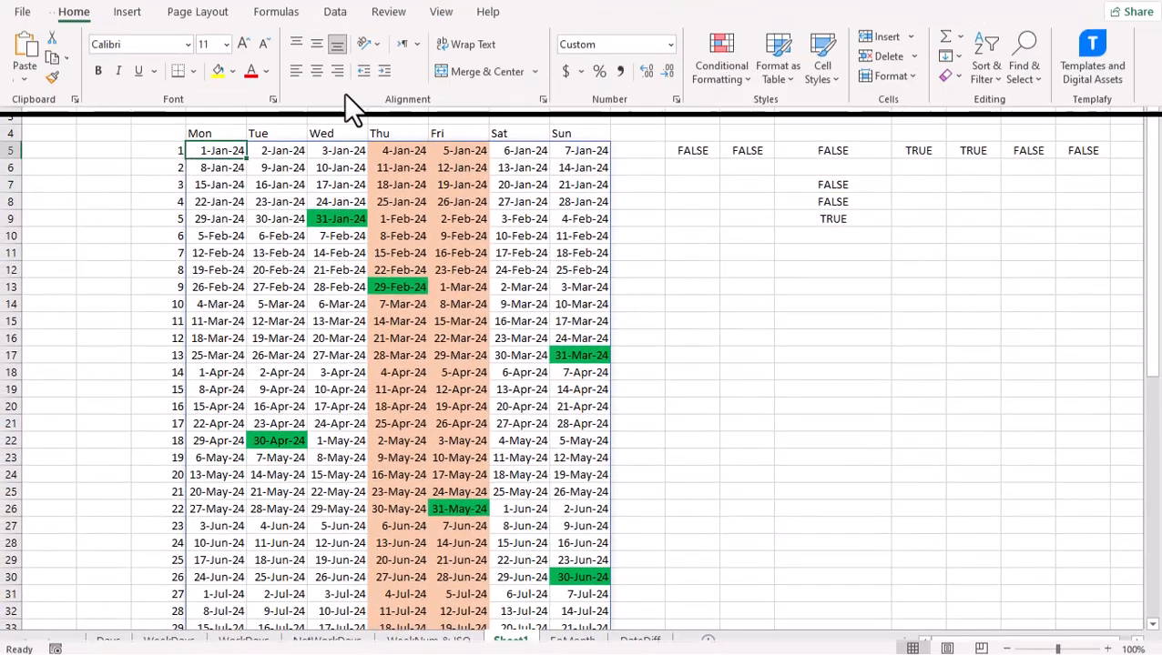
pyautogui.click(720, 93)
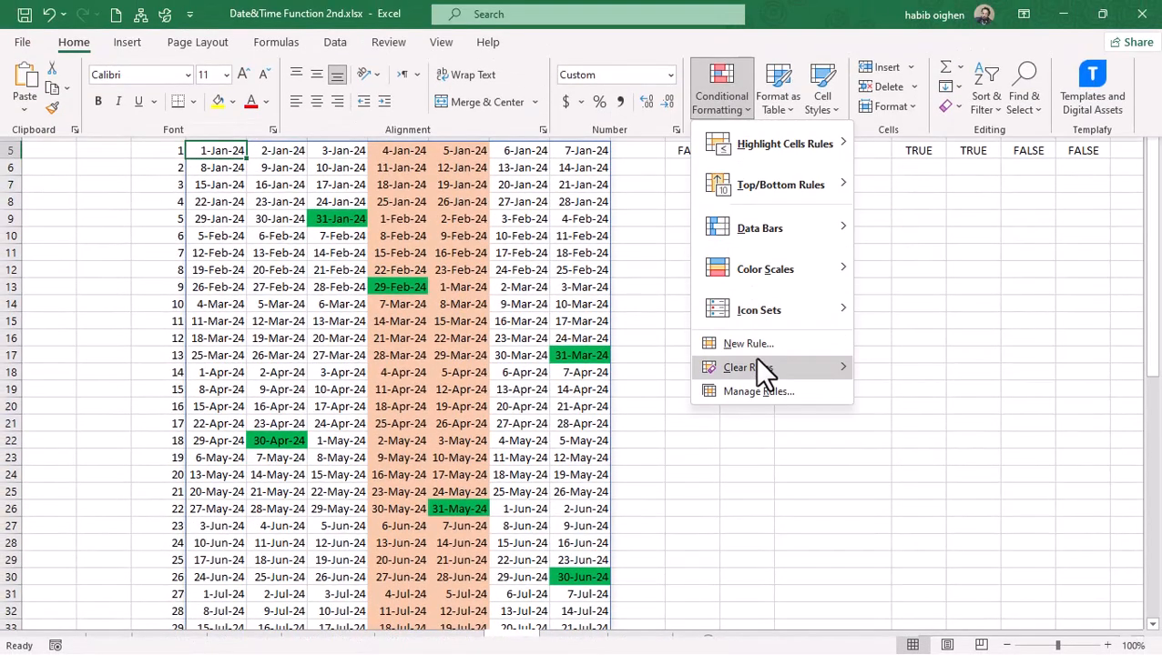
pyautogui.moveTo(756, 368)
pyautogui.click(949, 393)
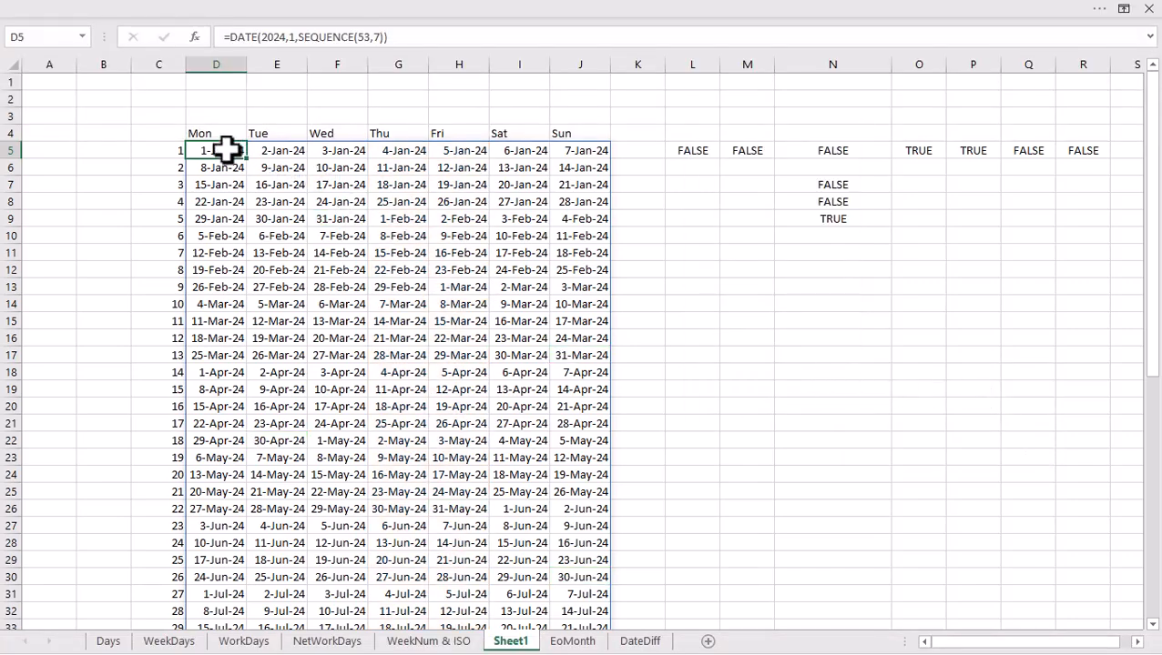
pyautogui.hotkey('ctrl', 'shift', 'Right')
pyautogui.hotkey('ctrl', 'shift', 'Down')
pyautogui.scroll(9, 412, 270)
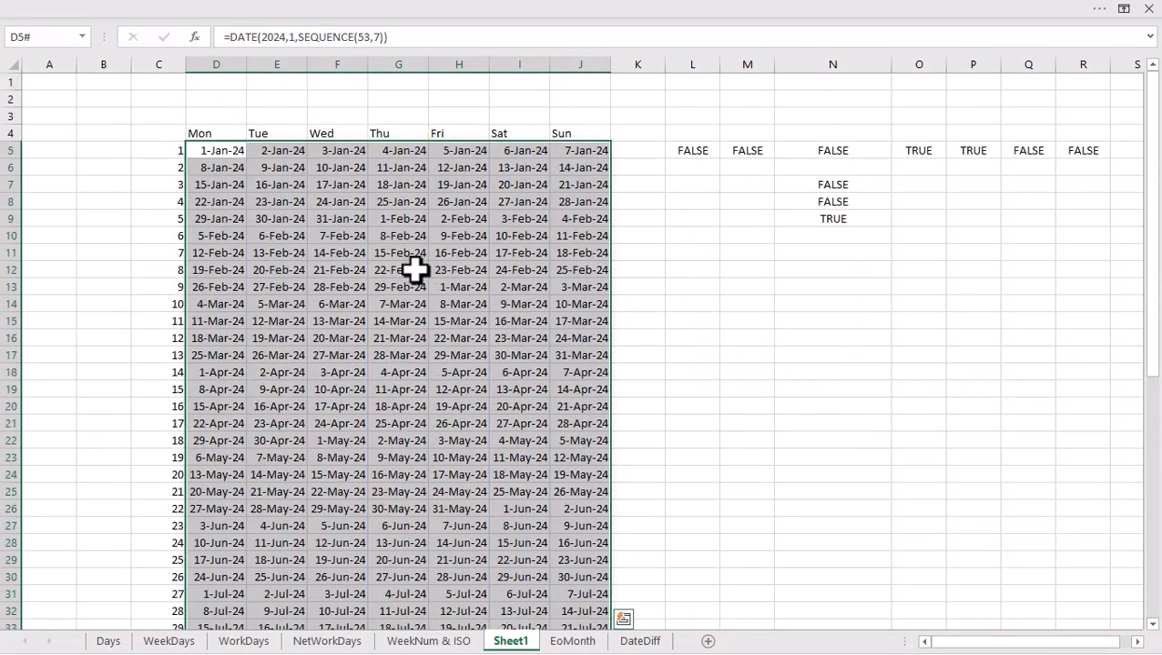
# Step: Copy the weekday test formula =WEEKDAY(D5,16)>=6 from L5 as text and leave the cell's editing mode
pyautogui.click(692, 153)
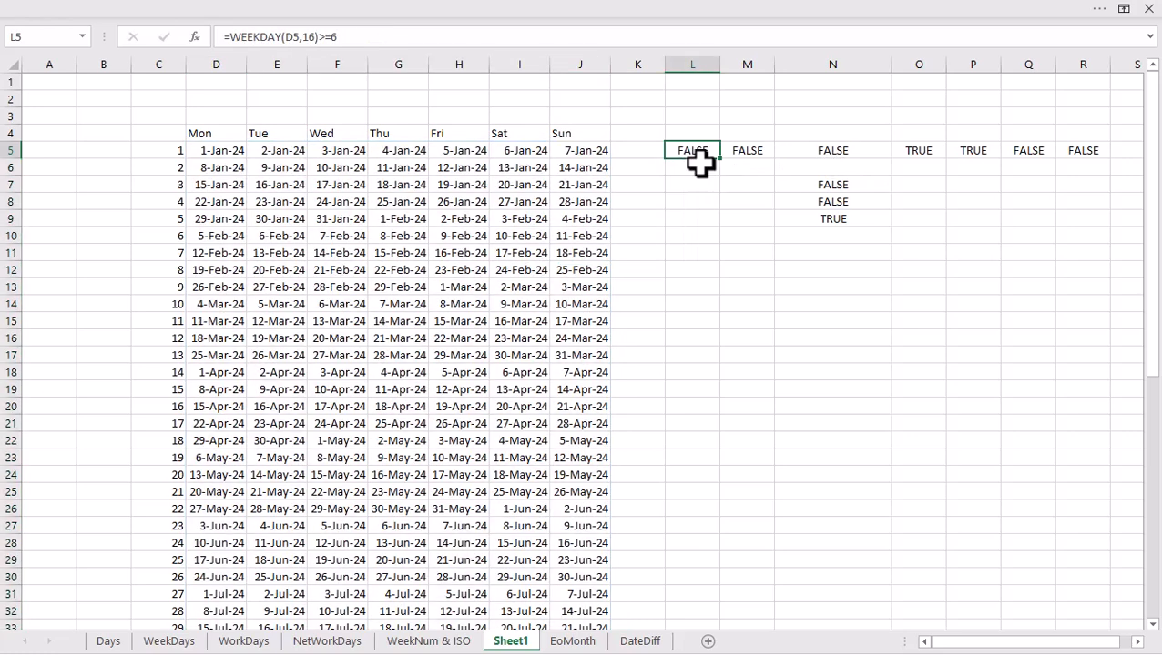
pyautogui.press('F2')
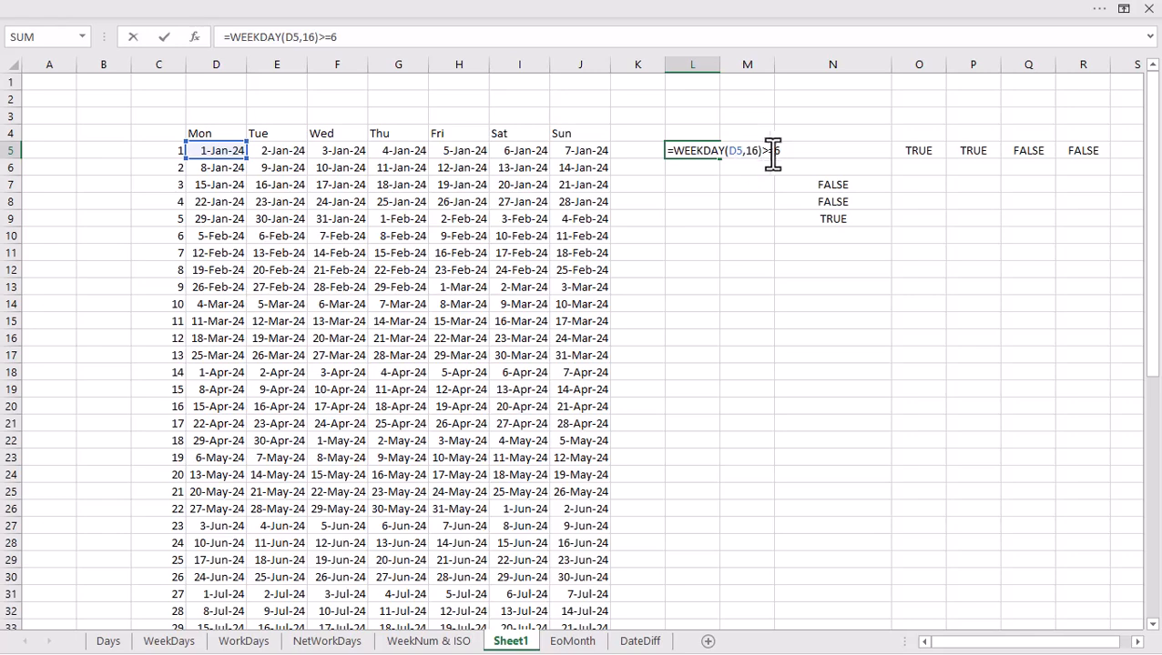
pyautogui.moveTo(772, 153); pyautogui.dragTo(695, 153)
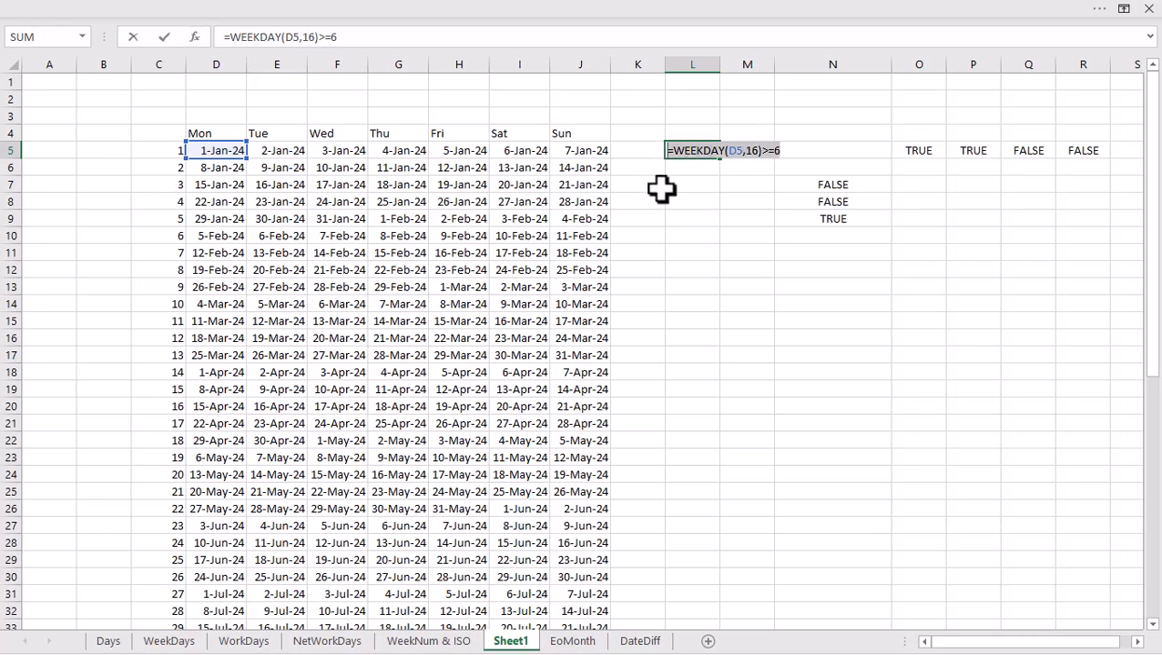
pyautogui.press('Escape')
# Step: Start a formula-based conditional formatting rule for the calendar dates D5:J57 using =WEEKDAY(D5,16)>=6
pyautogui.click(235, 155)
pyautogui.hotkey('ctrl', 'shift', 'Right')
pyautogui.hotkey('ctrl', 'shift', 'Down')
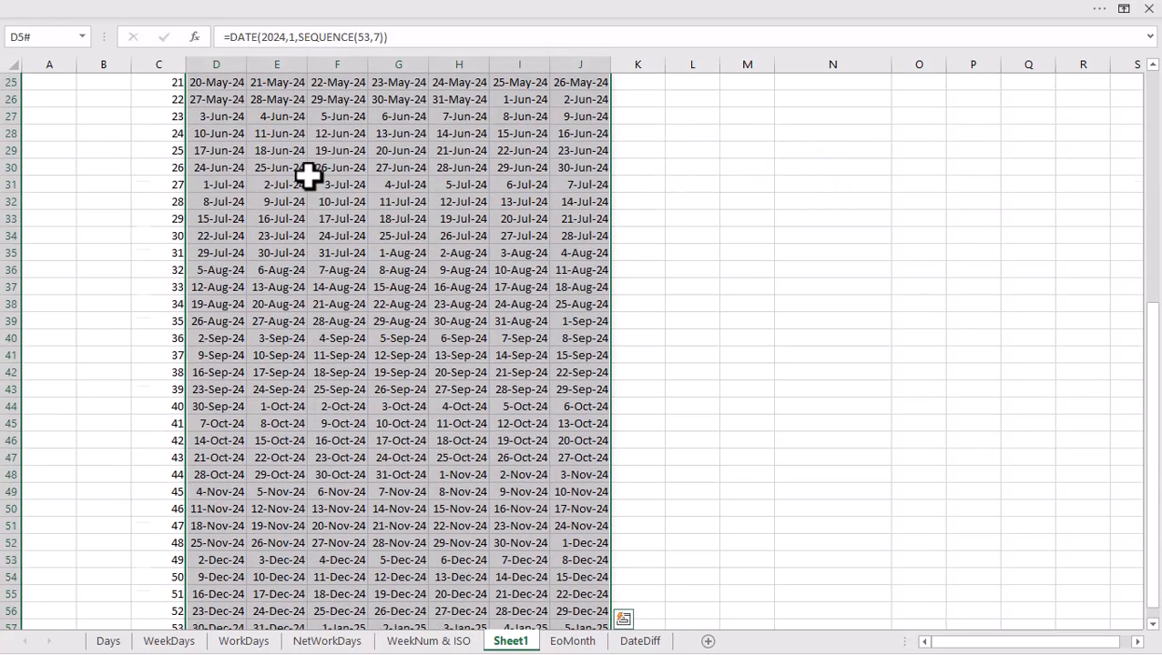
pyautogui.scroll(7, 379, 78)
pyautogui.click(337, 9)
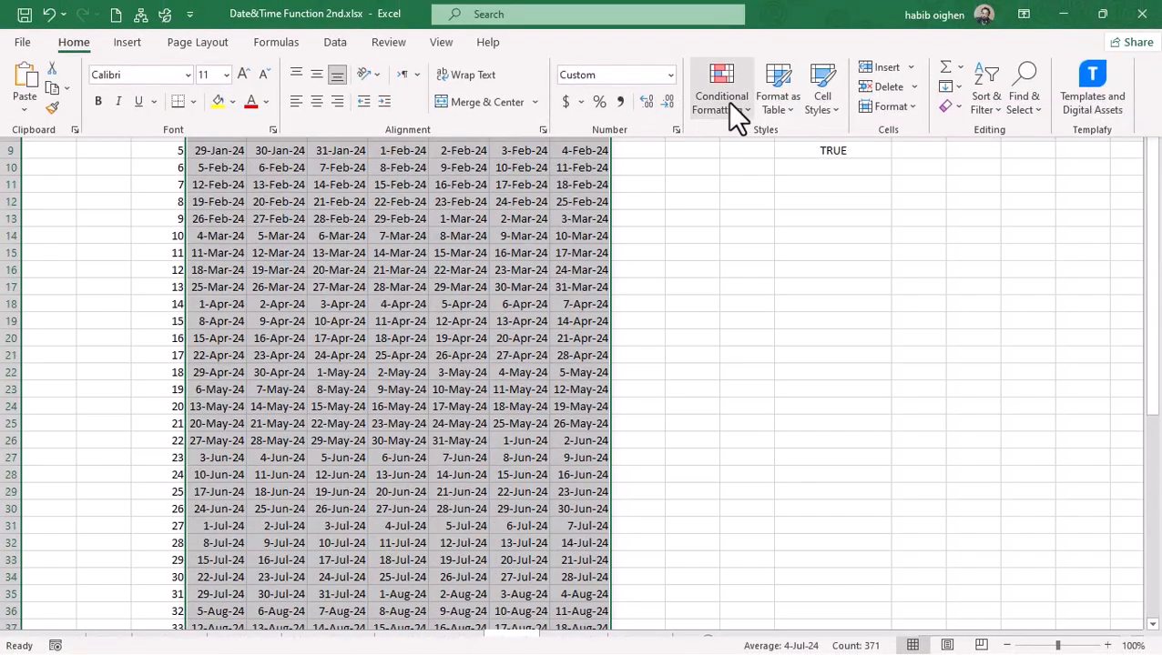
pyautogui.click(721, 96)
pyautogui.click(749, 343)
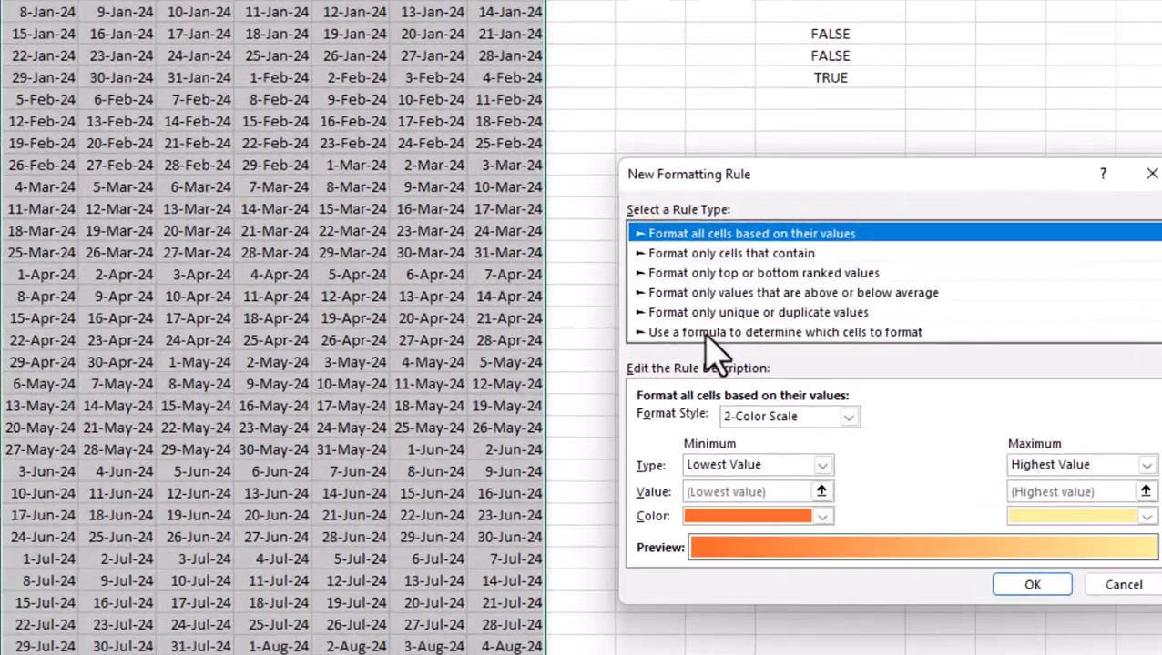
pyautogui.click(707, 333)
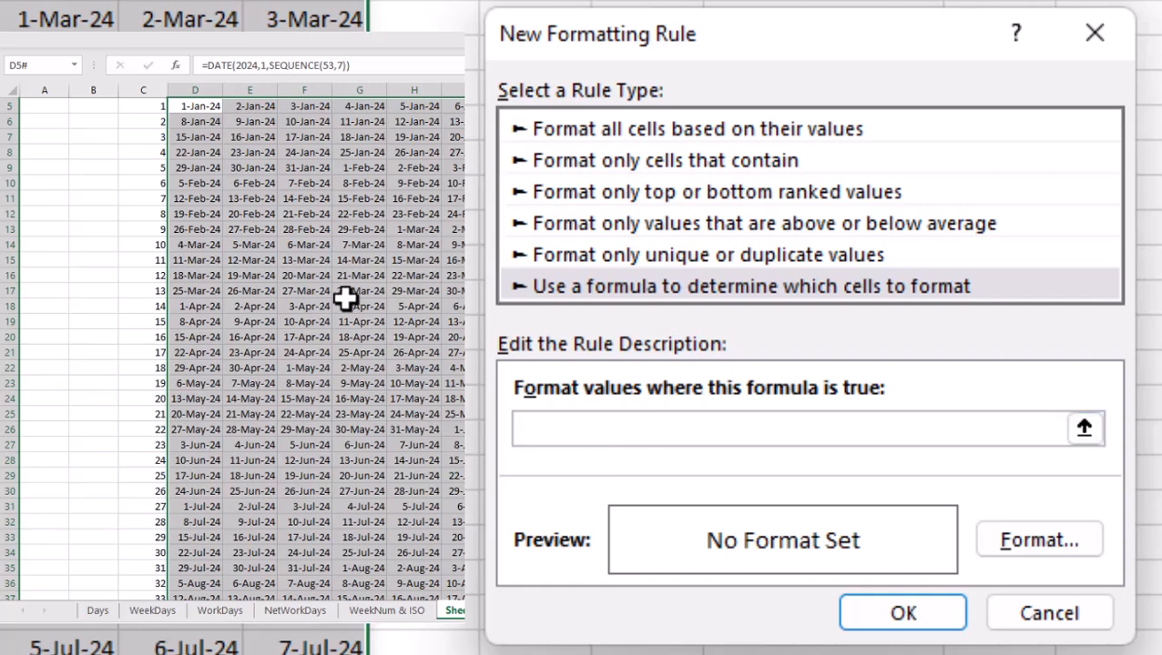
pyautogui.hotkey('ctrl', 'v')
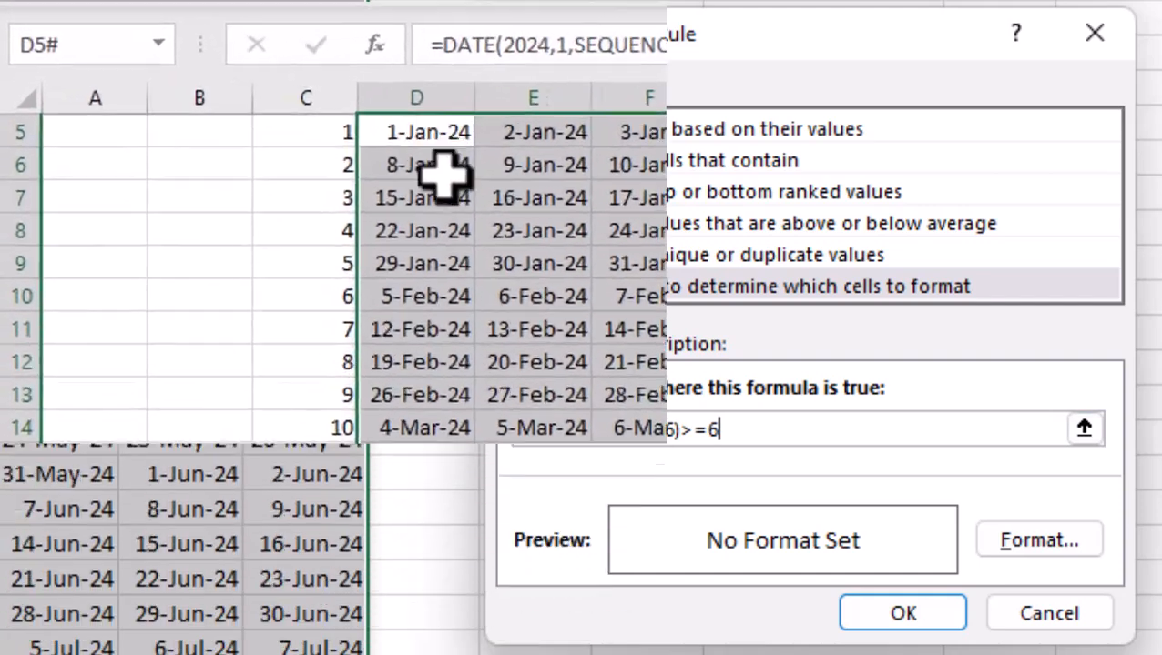
pyautogui.scroll(1, 487, 223)
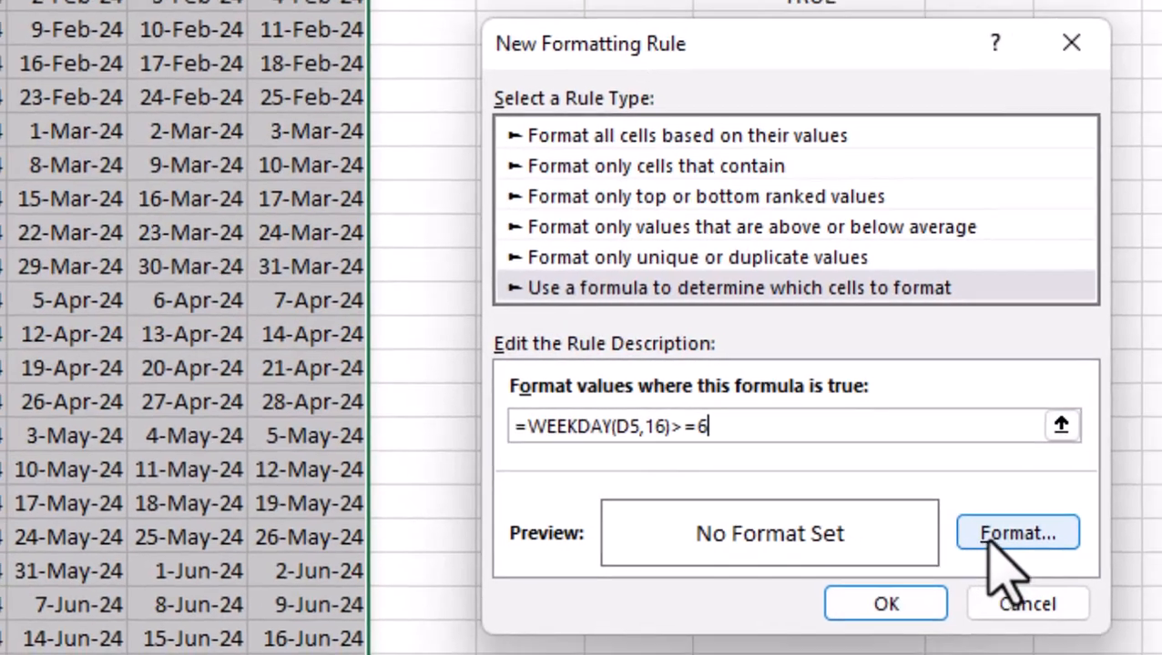
# Step: Give the weekday rule a light gold background fill and apply it to the calendar
pyautogui.click(1039, 541)
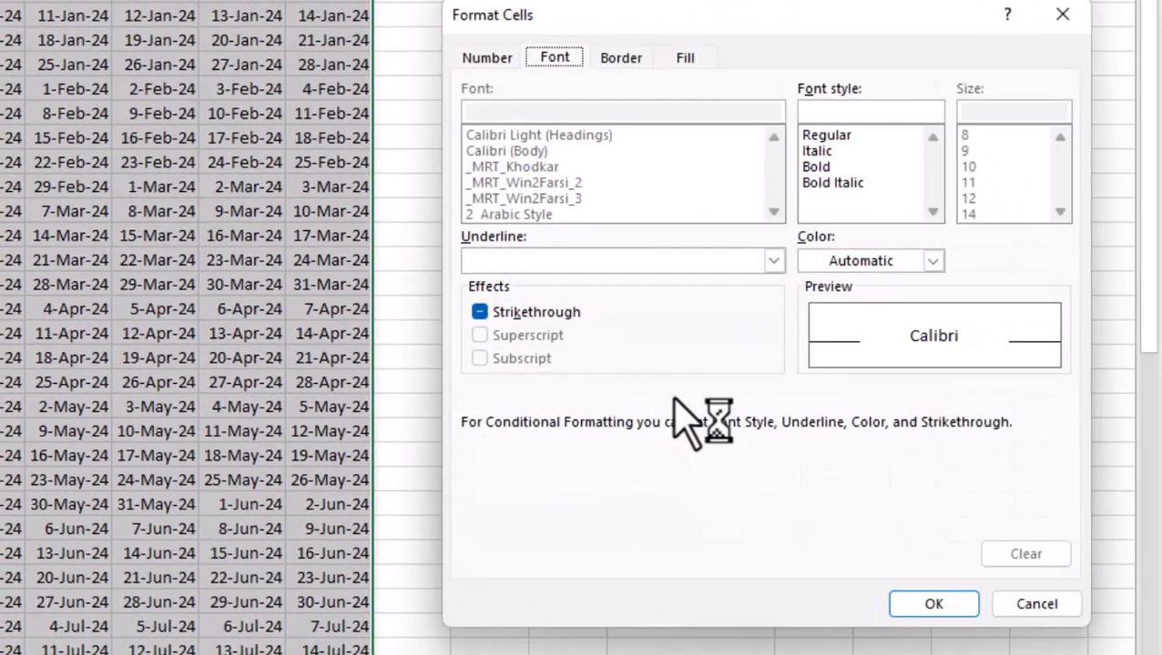
pyautogui.moveTo(606, 18); pyautogui.dragTo(405, 18)
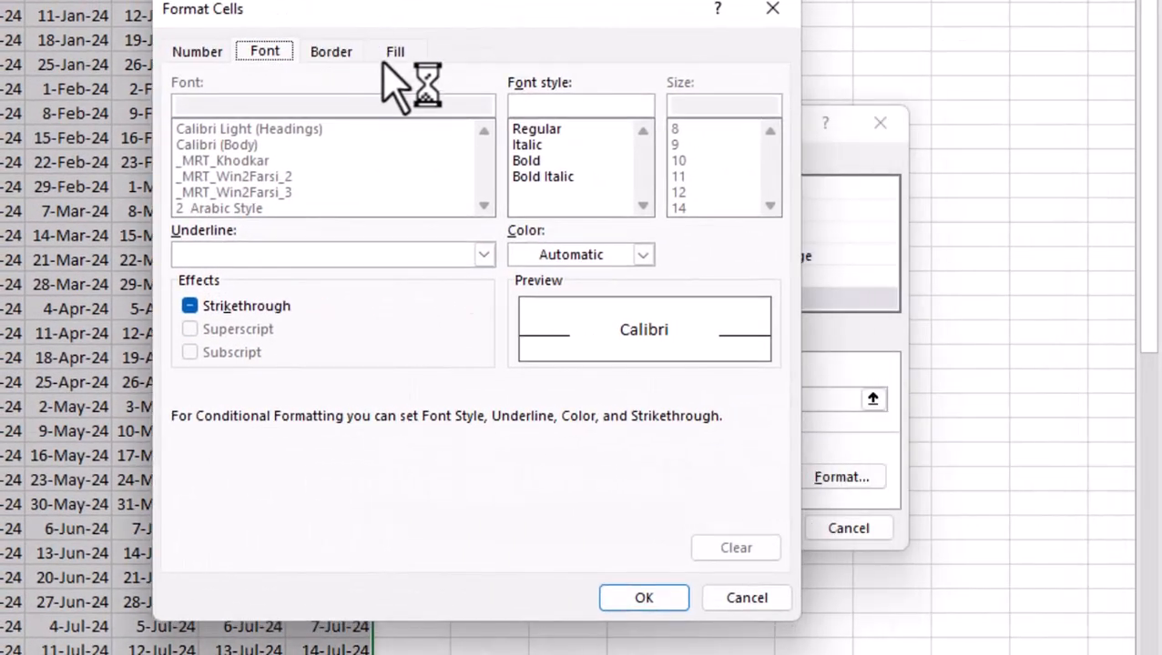
pyautogui.click(394, 52)
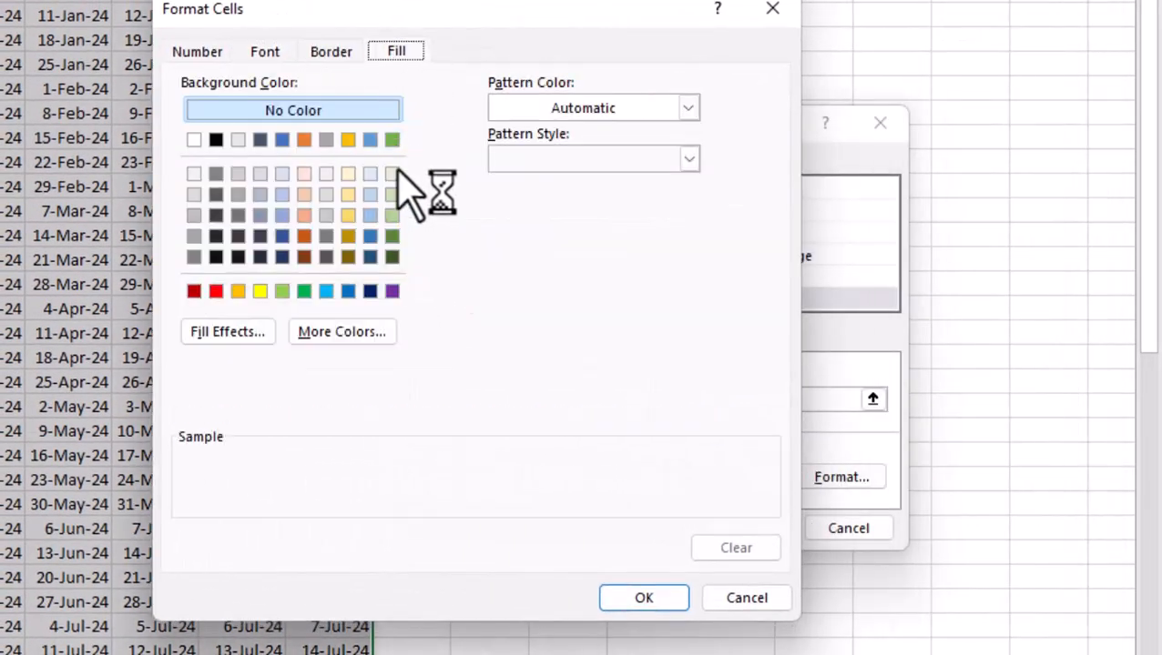
pyautogui.click(348, 214)
pyautogui.click(644, 598)
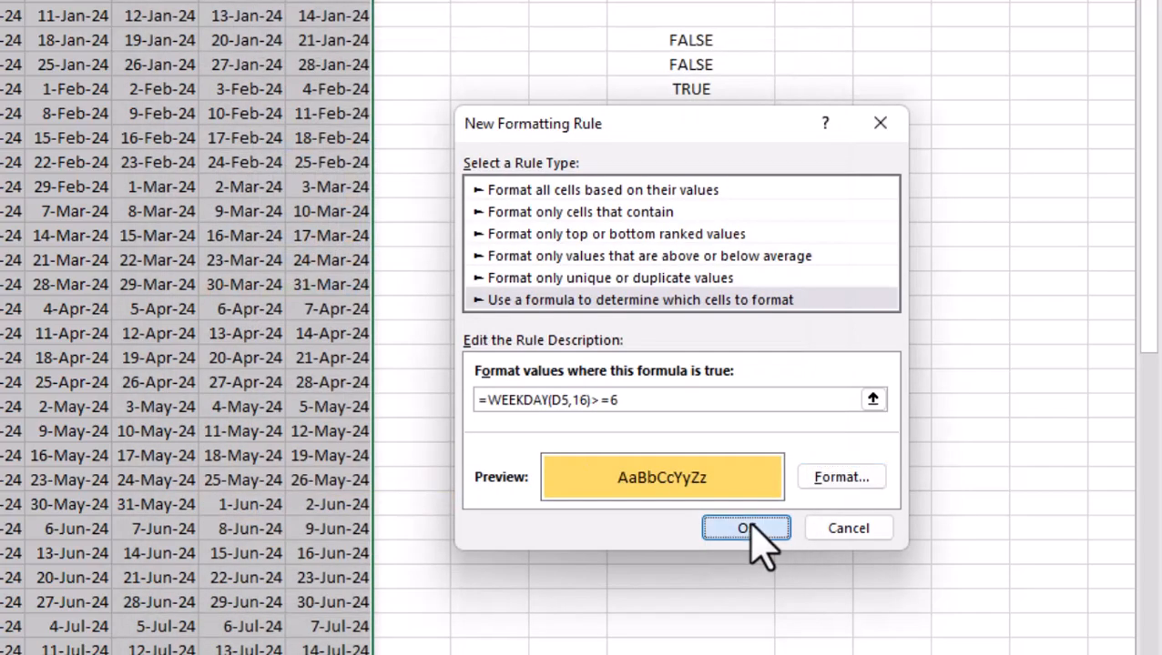
pyautogui.click(752, 530)
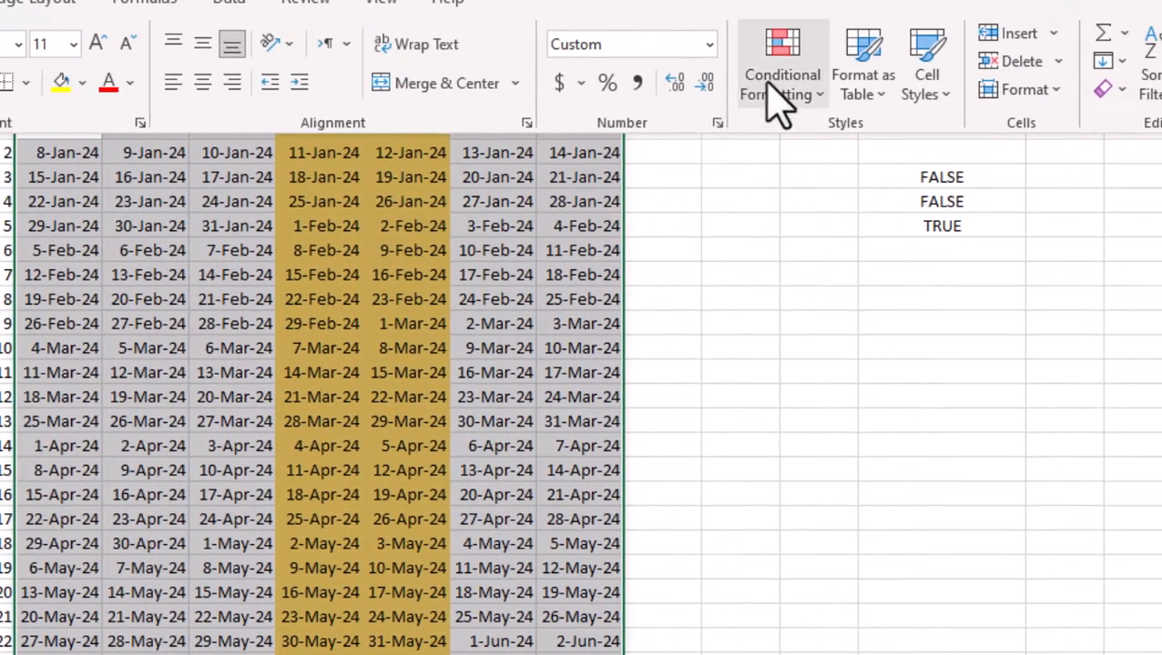
# Step: Edit the existing weekday rule so its formula reads =WEEKDAY(D5,16)>6
pyautogui.click(768, 89)
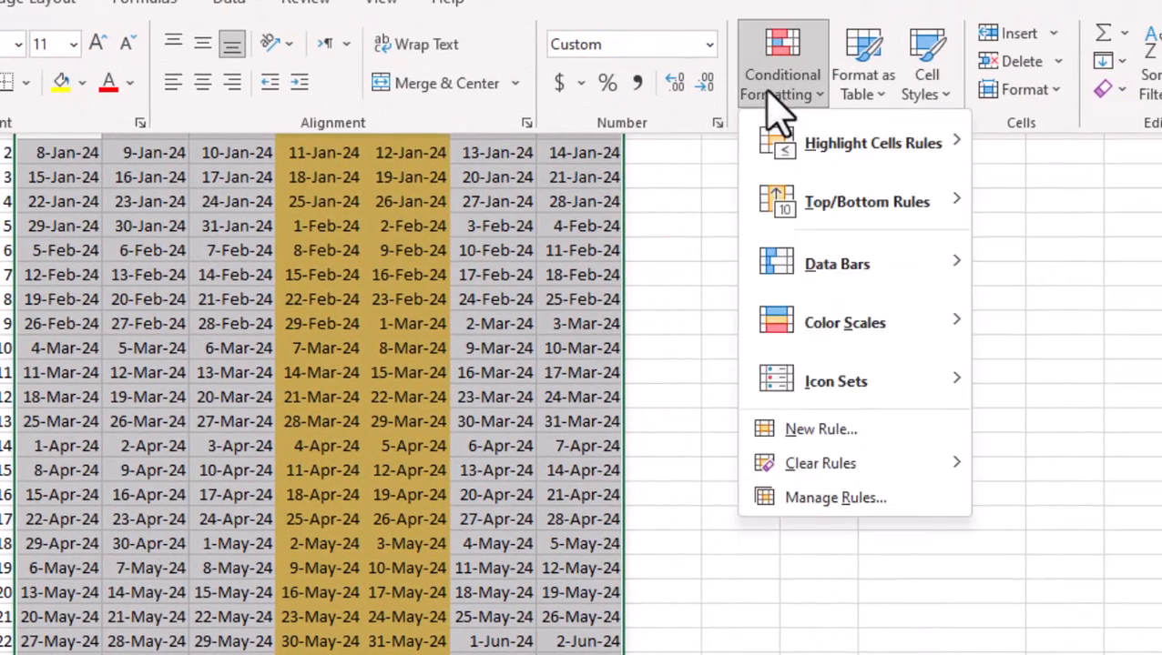
pyautogui.click(819, 498)
pyautogui.click(758, 378)
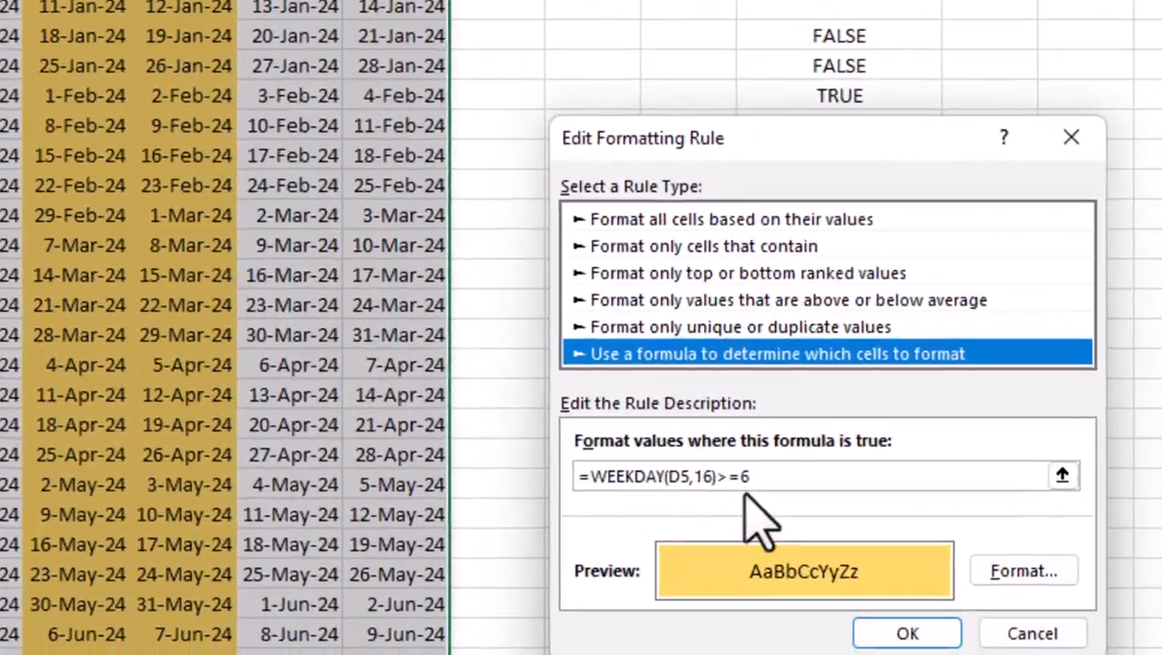
pyautogui.click(748, 480)
pyautogui.click(681, 446)
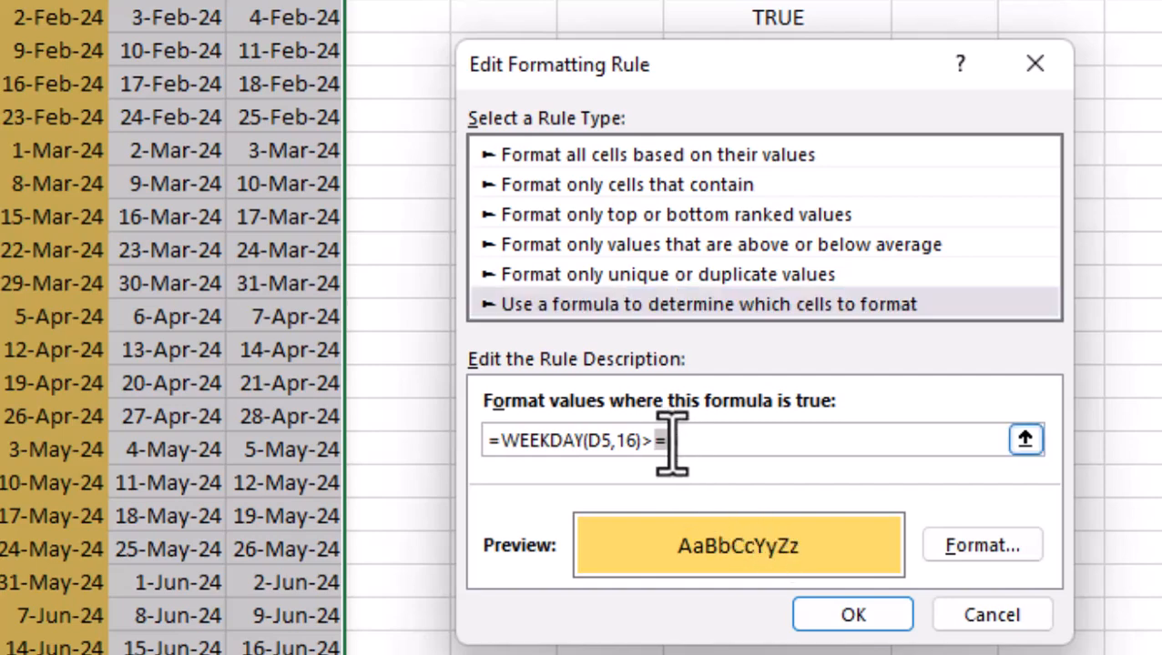
pyautogui.press('BackSpace')
pyautogui.click(845, 619)
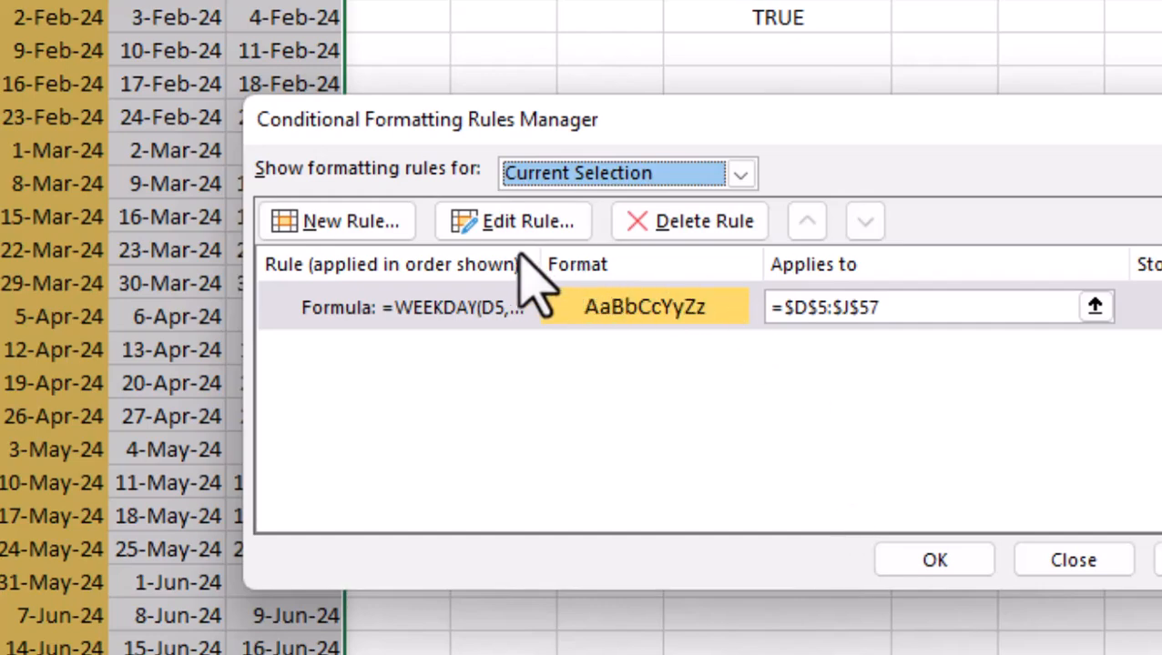
# Step: Change the weekday rule's formula to =WEEKDAY(D5,16)=7 and apply it so only Fridays are highlighted
pyautogui.click(521, 221)
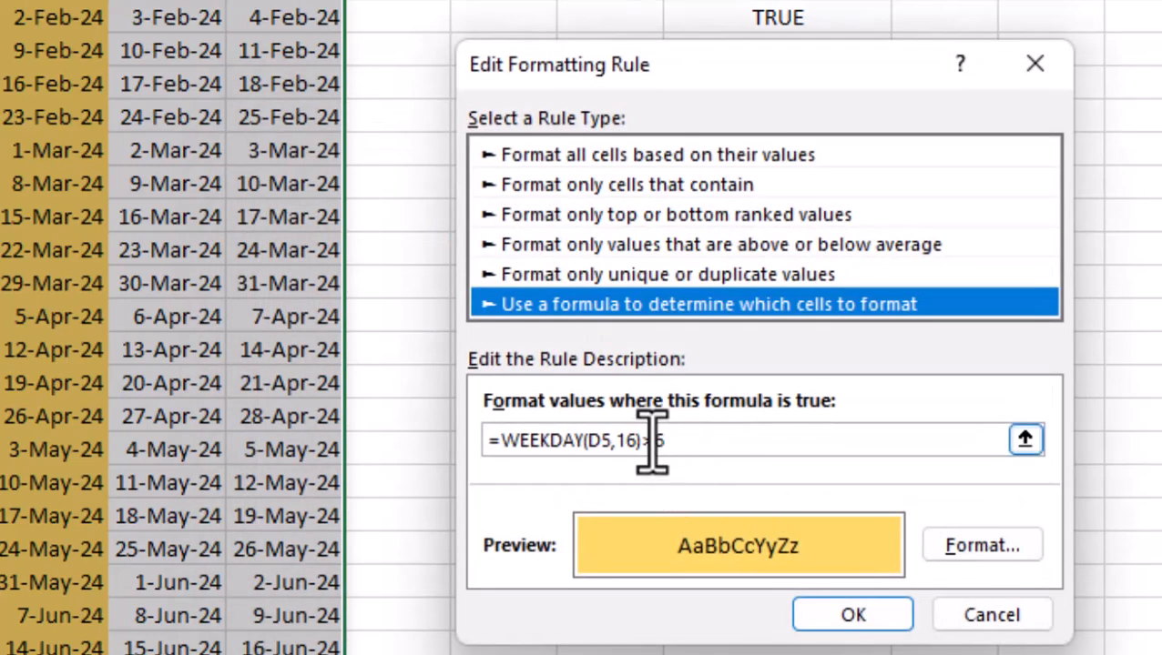
pyautogui.doubleClick(669, 440)
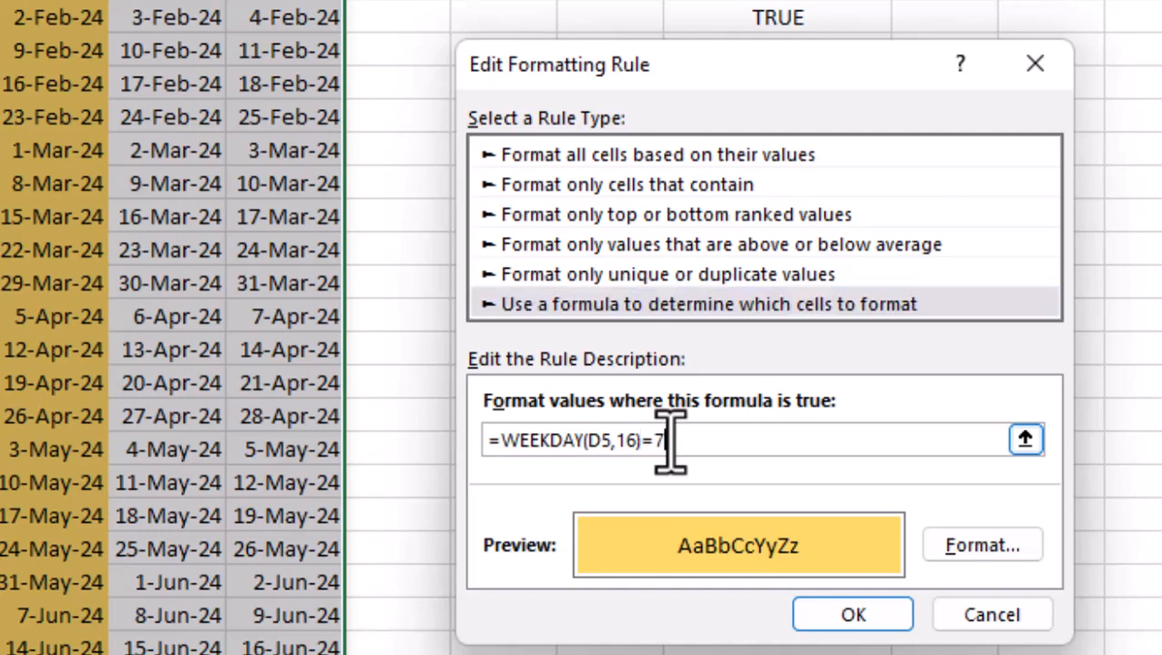
pyautogui.write('=7')
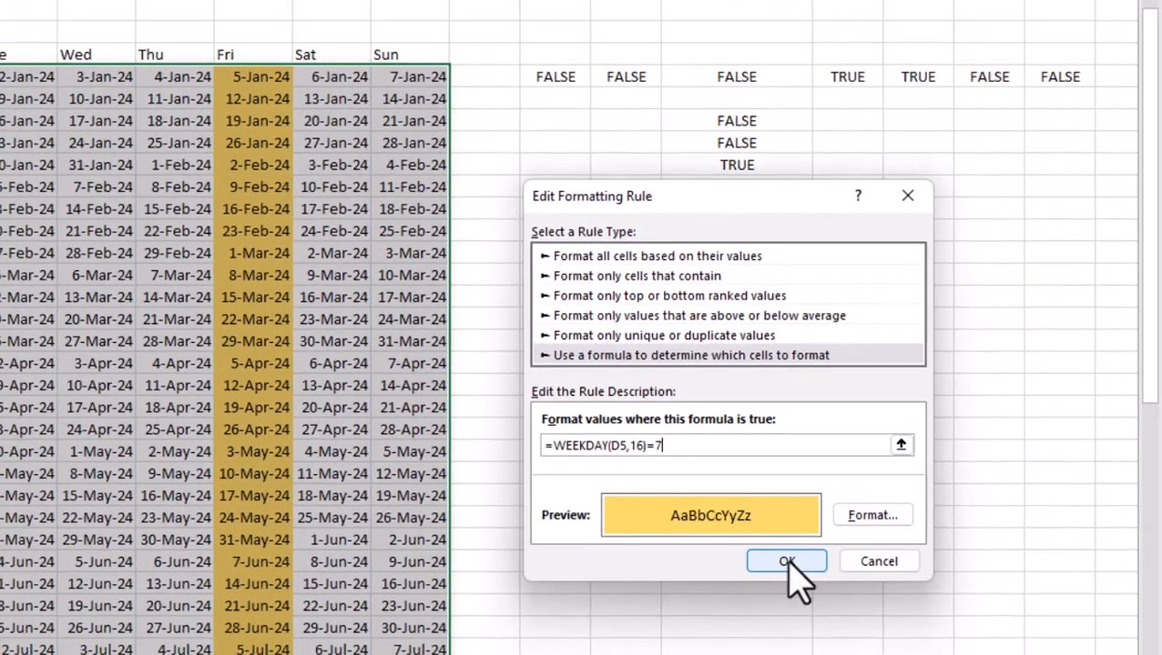
pyautogui.click(856, 621)
pyautogui.click(1049, 531)
pyautogui.click(842, 528)
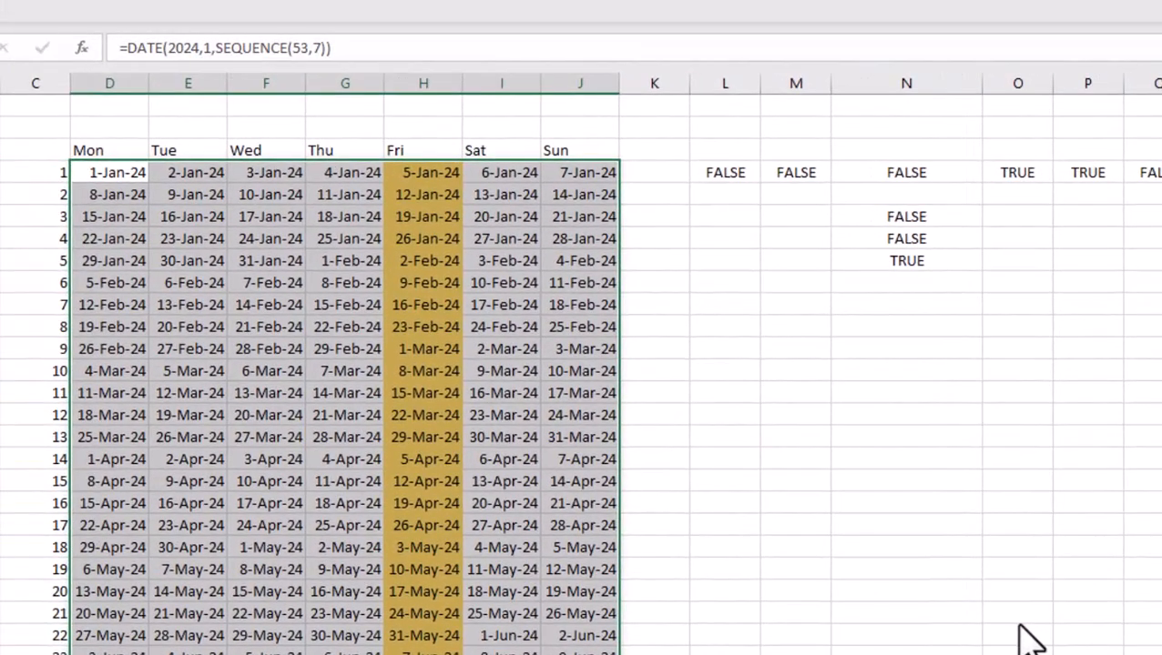
# Step: Repoint both references of the N7 month-end formula to D5, copy =D5=EOMONTH(D5,0) as text, and discard the cell edit
pyautogui.click(921, 261)
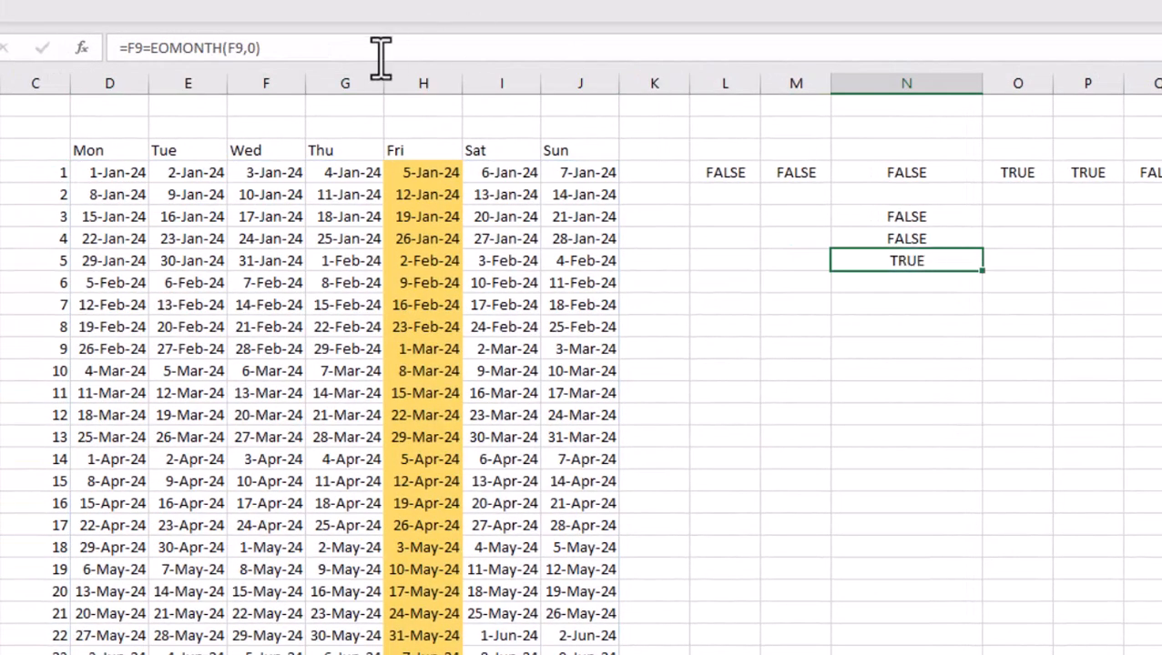
pyautogui.click(868, 216)
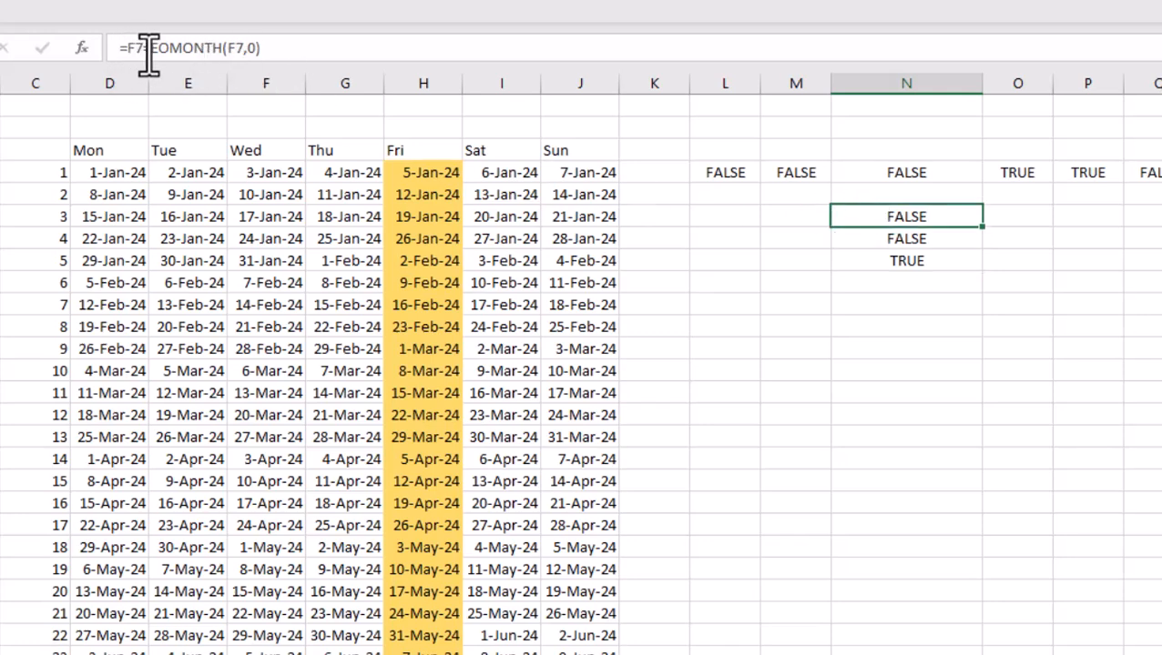
pyautogui.moveTo(273, 47); pyautogui.dragTo(101, 47)
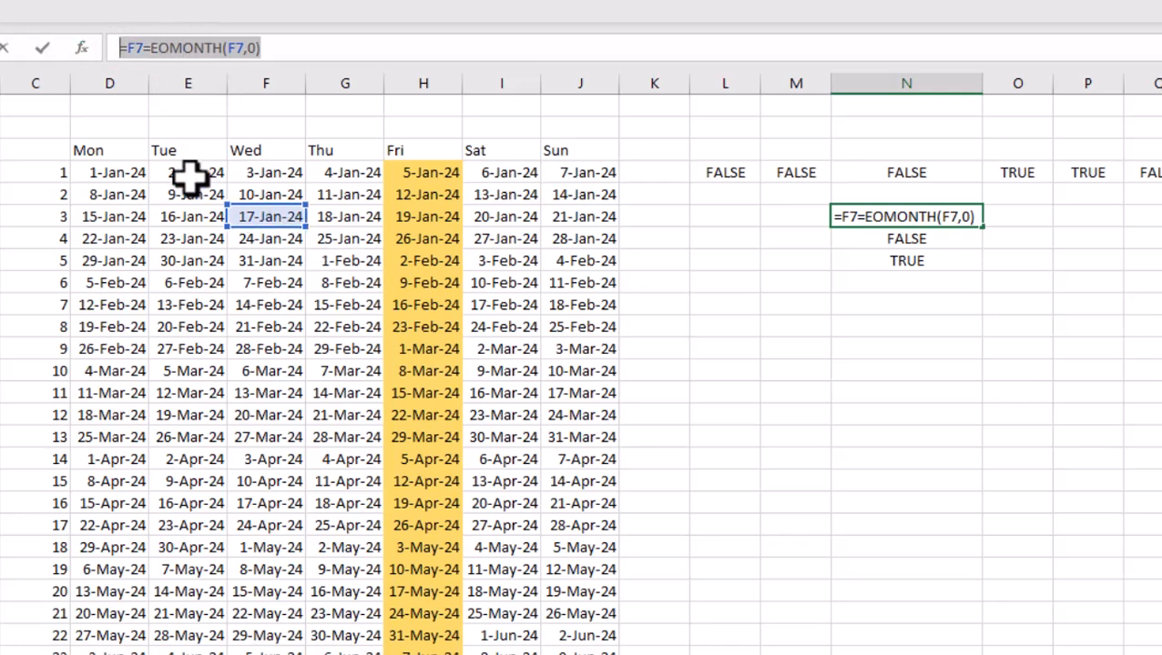
pyautogui.moveTo(264, 218); pyautogui.dragTo(116, 187)
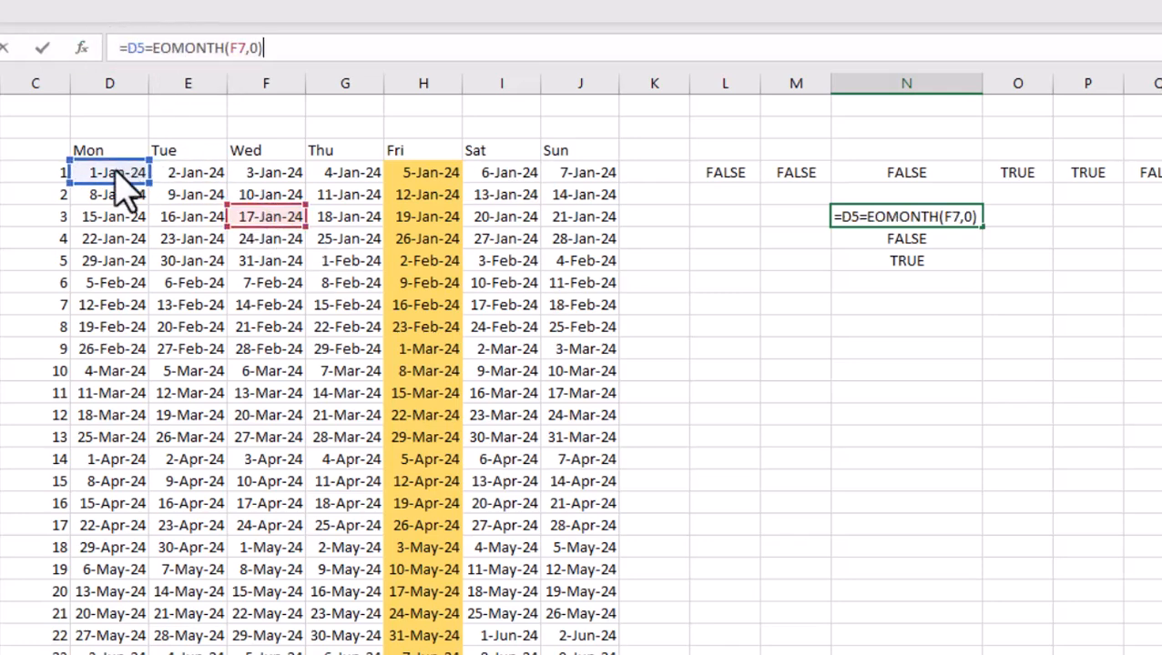
pyautogui.moveTo(268, 211); pyautogui.dragTo(136, 182)
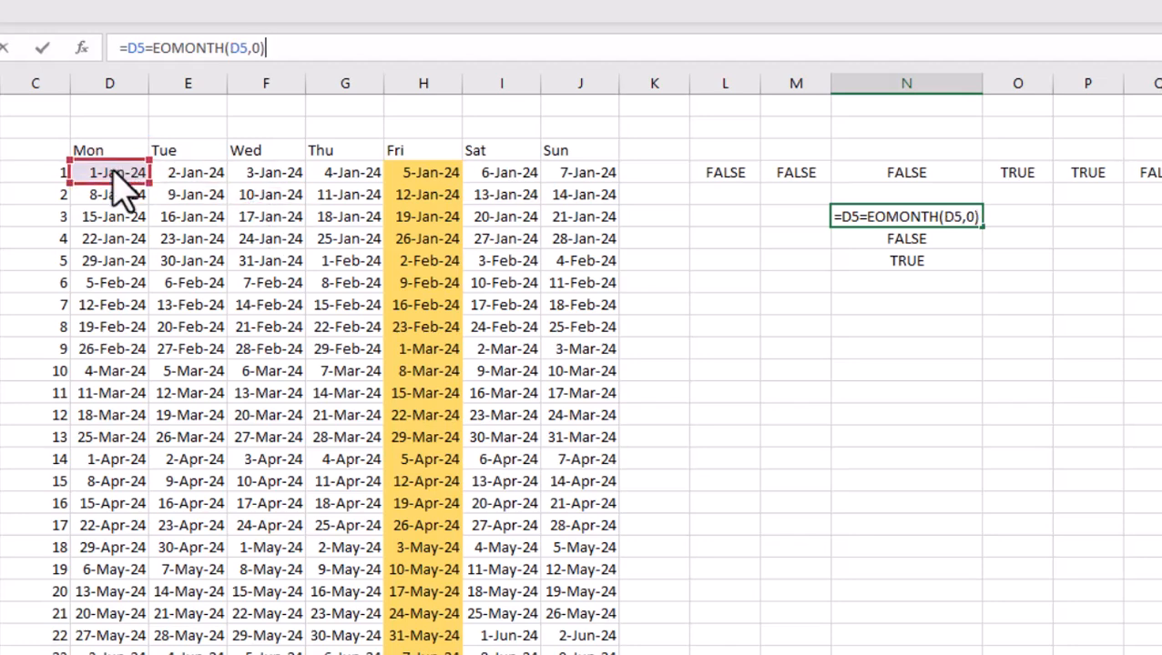
pyautogui.moveTo(265, 48); pyautogui.dragTo(112, 47)
pyautogui.hotkey('ctrl', 'c')
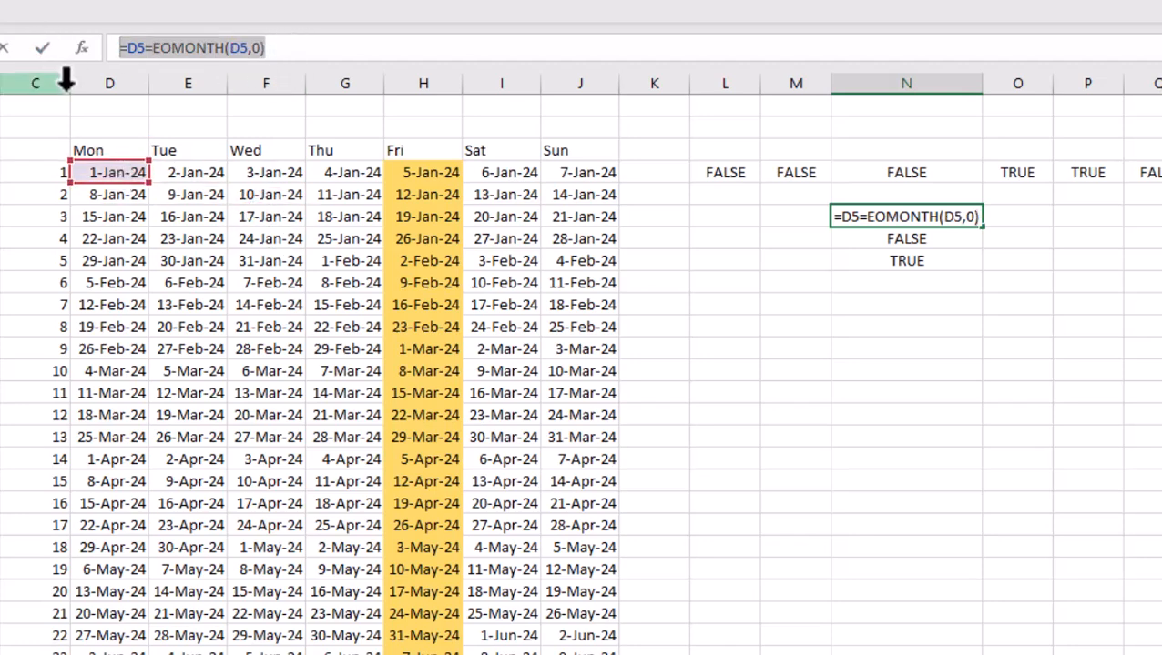
pyautogui.press('Escape')
# Step: Create a formula-based conditional formatting rule for the whole calendar from D5 using the copied formula =D5=EOMONTH(D5,0)
pyautogui.click(100, 173)
pyautogui.hotkey('ctrl', 'shift', 'Right')
pyautogui.hotkey('ctrl', 'shift', 'Down')
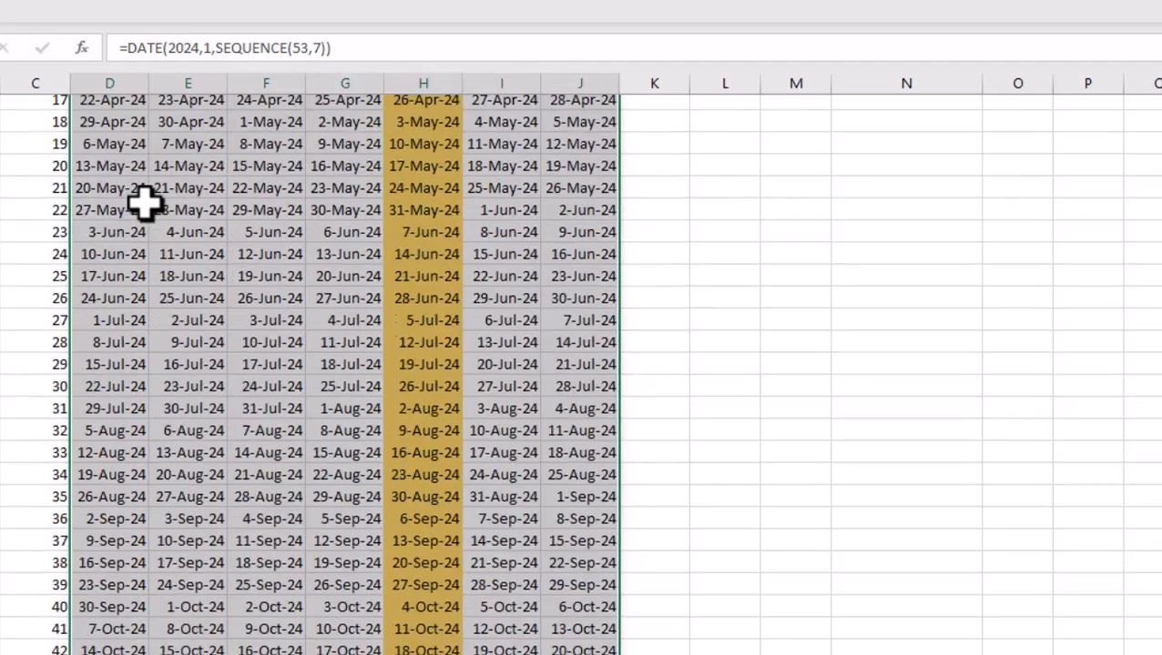
pyautogui.scroll(8, 363, 270)
pyautogui.click(228, 5)
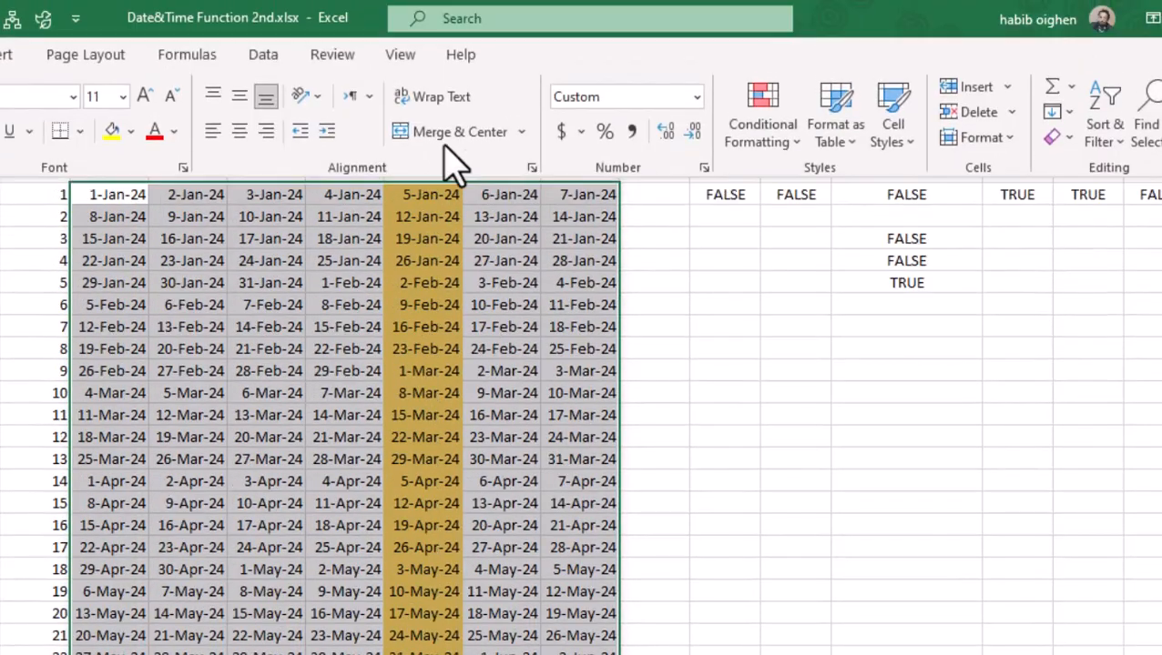
pyautogui.click(755, 134)
pyautogui.click(774, 444)
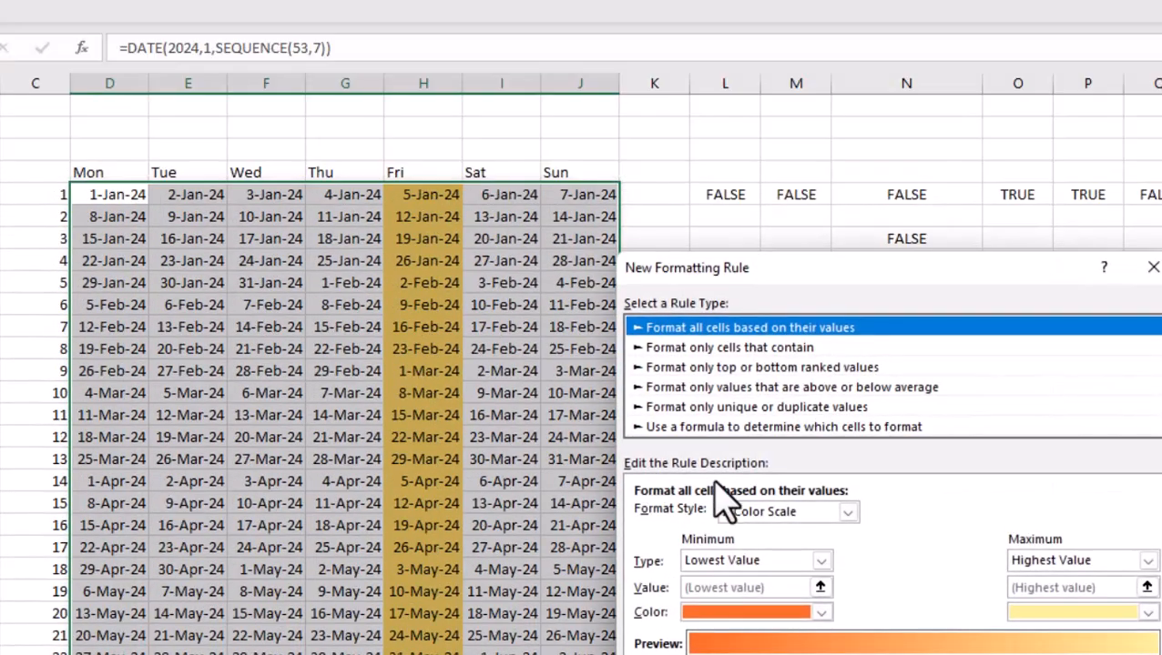
pyautogui.click(741, 427)
pyautogui.click(729, 517)
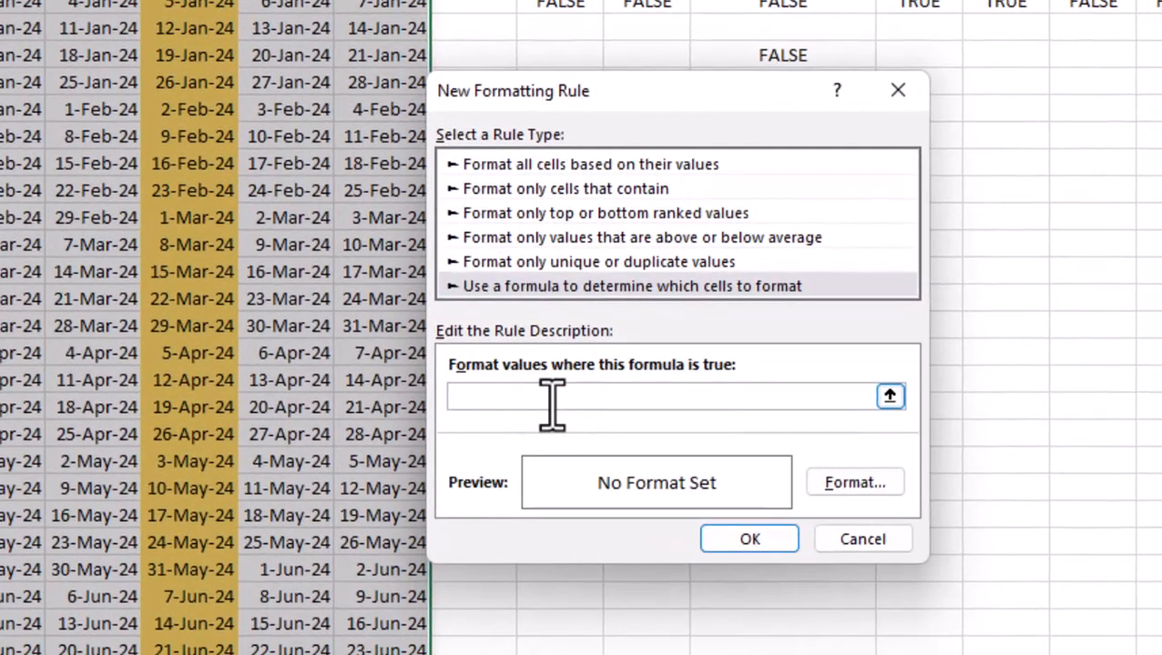
pyautogui.hotkey('ctrl', 'v')
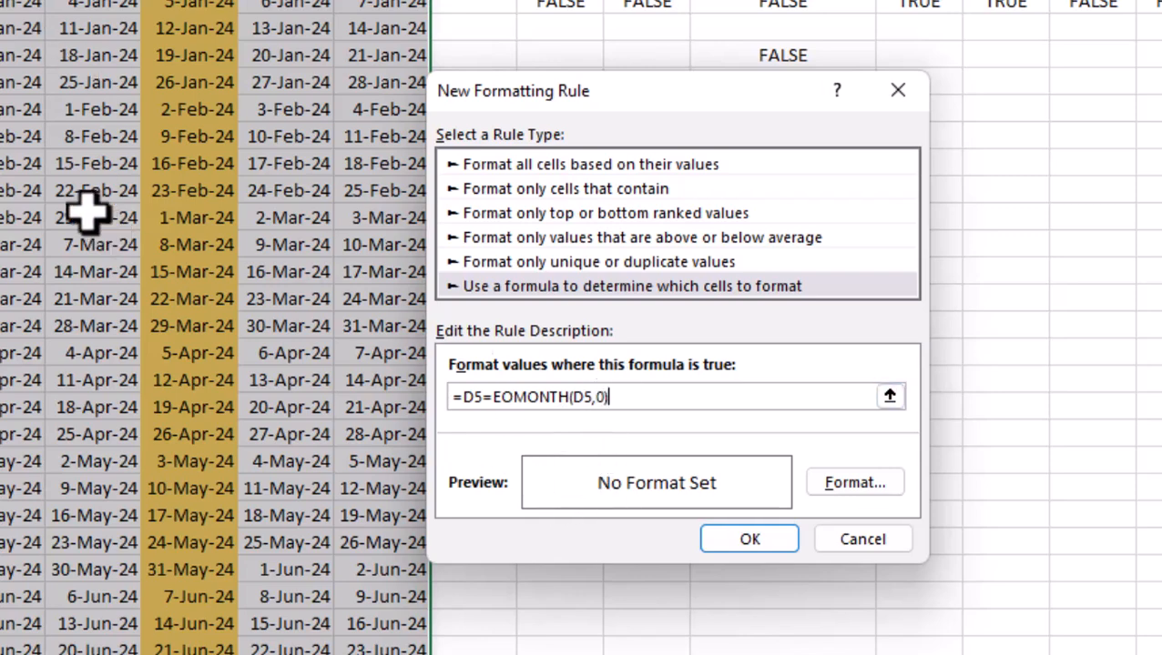
# Step: Give the month-end rule a light green background fill and apply it to the calendar
pyautogui.click(877, 486)
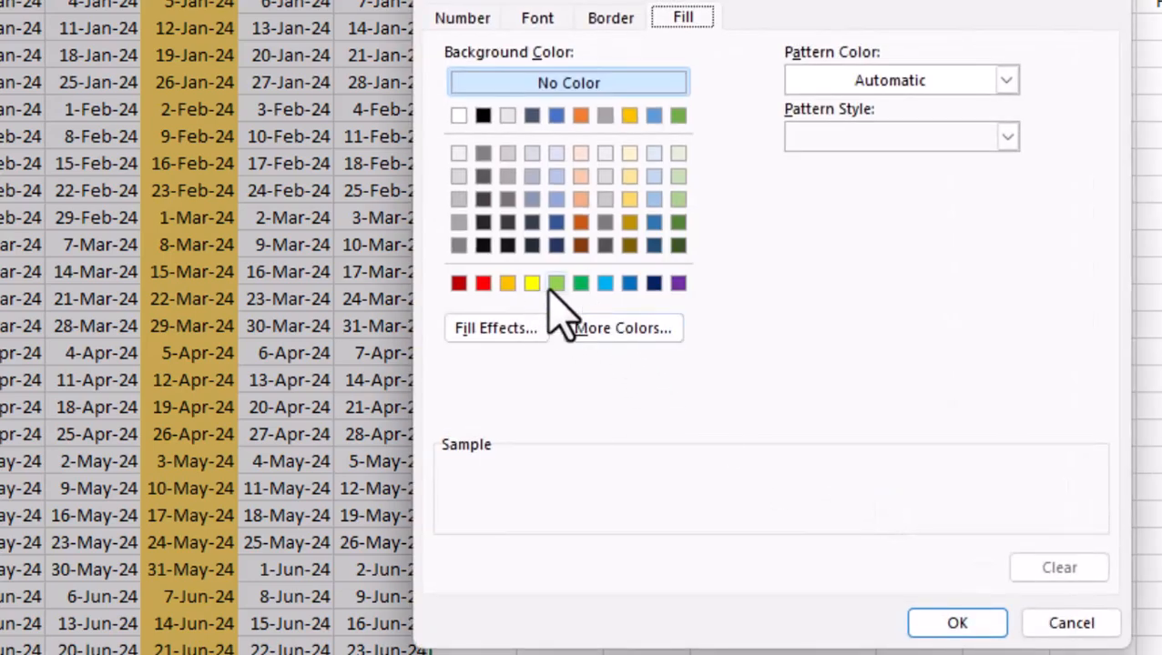
pyautogui.click(483, 283)
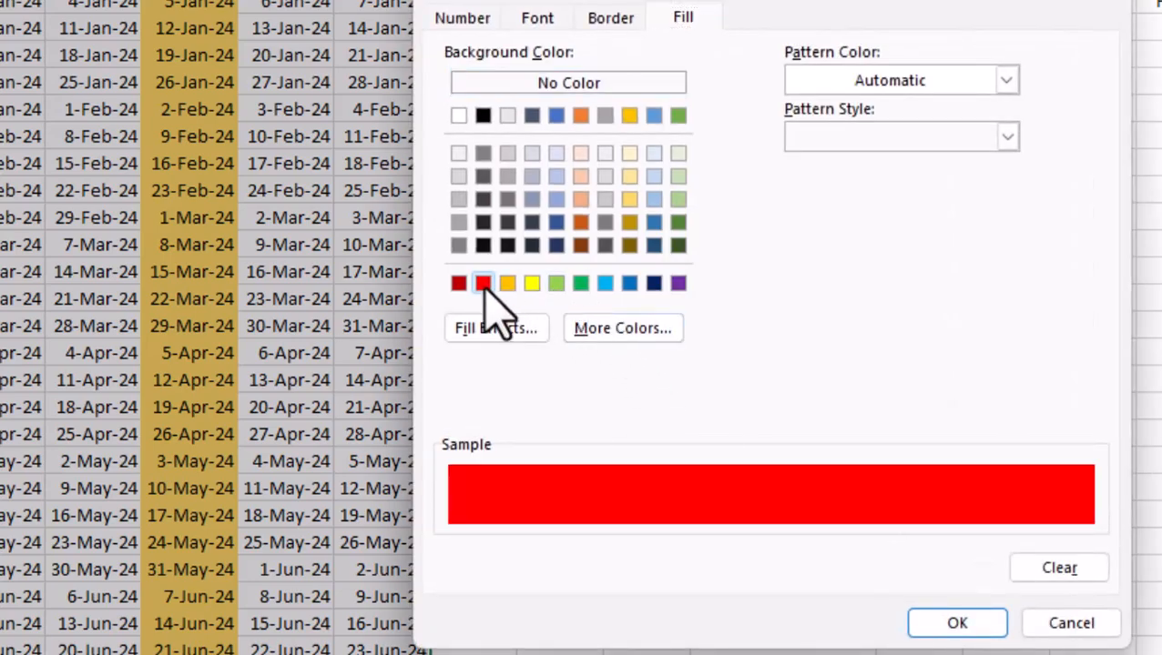
pyautogui.click(559, 284)
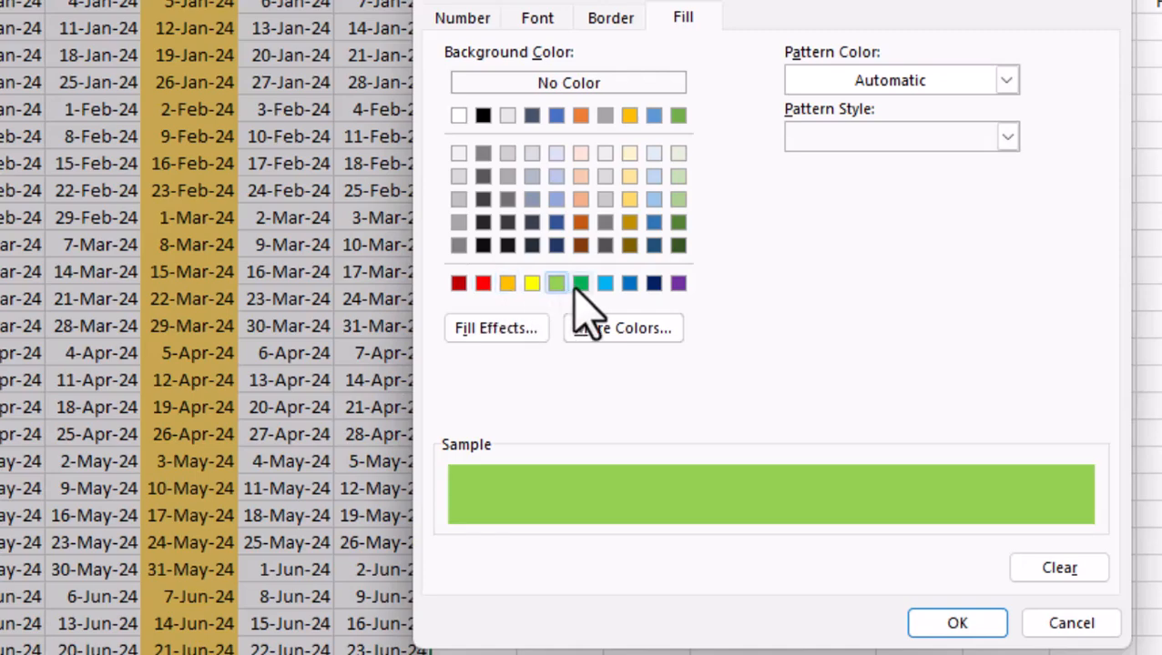
pyautogui.click(956, 625)
pyautogui.click(774, 541)
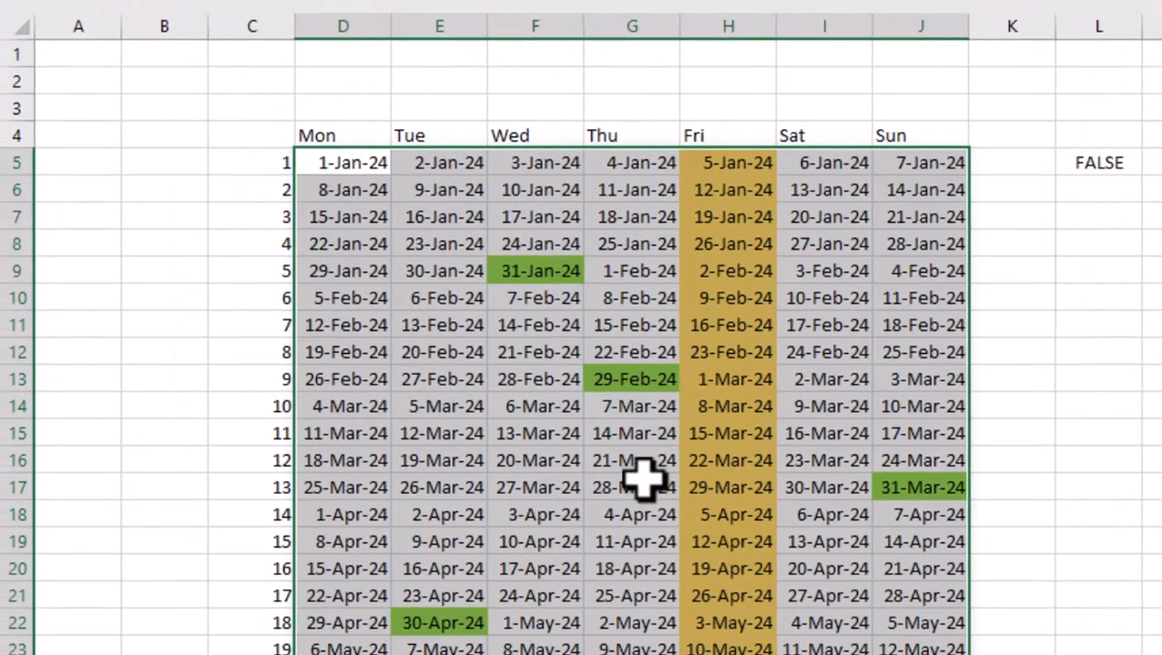
# Step: Examine the highlighted month-end dates and the days following them throughout the calendar
pyautogui.click(533, 270)
pyautogui.click(624, 271)
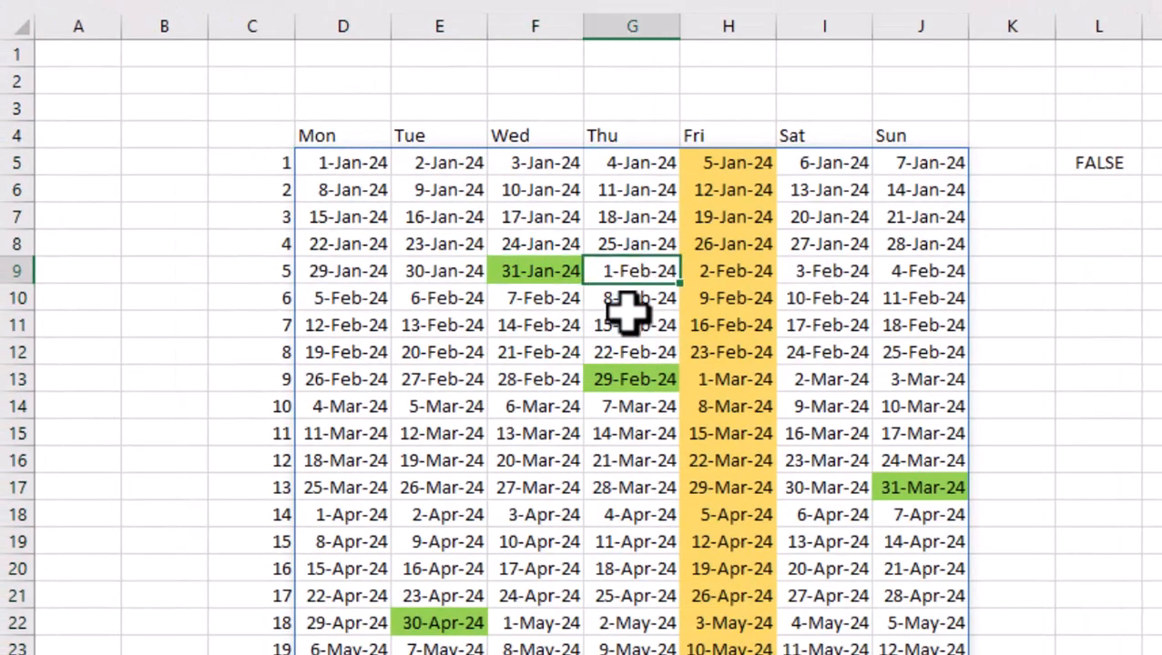
pyautogui.click(622, 373)
pyautogui.click(728, 381)
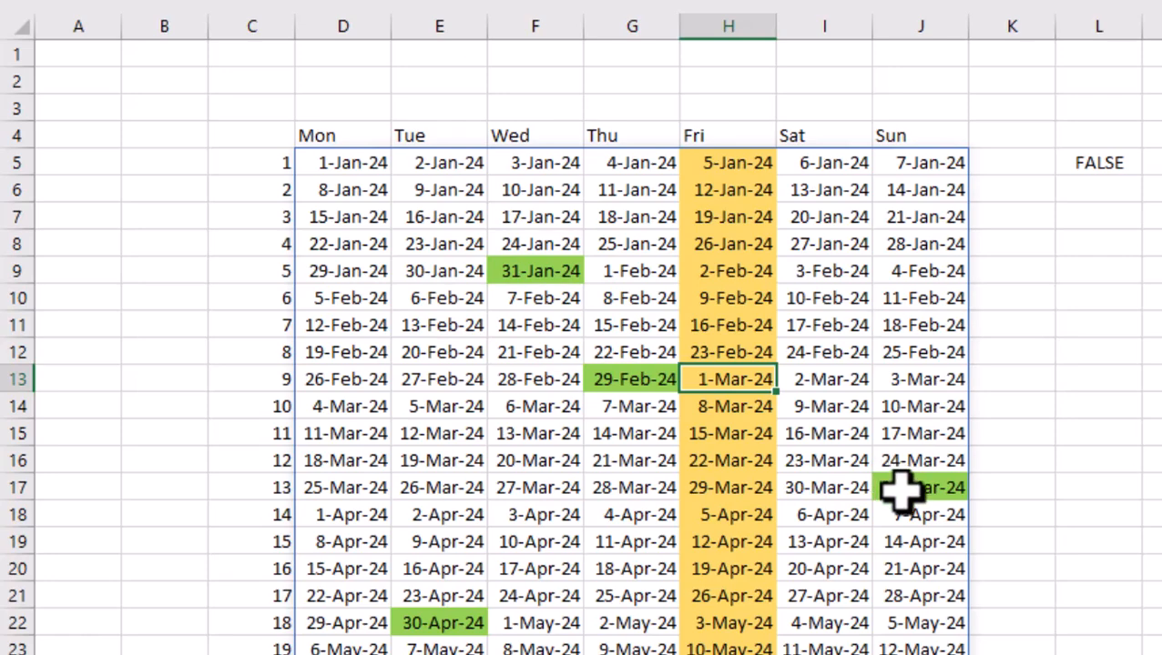
pyautogui.click(899, 489)
pyautogui.click(363, 516)
pyautogui.click(462, 625)
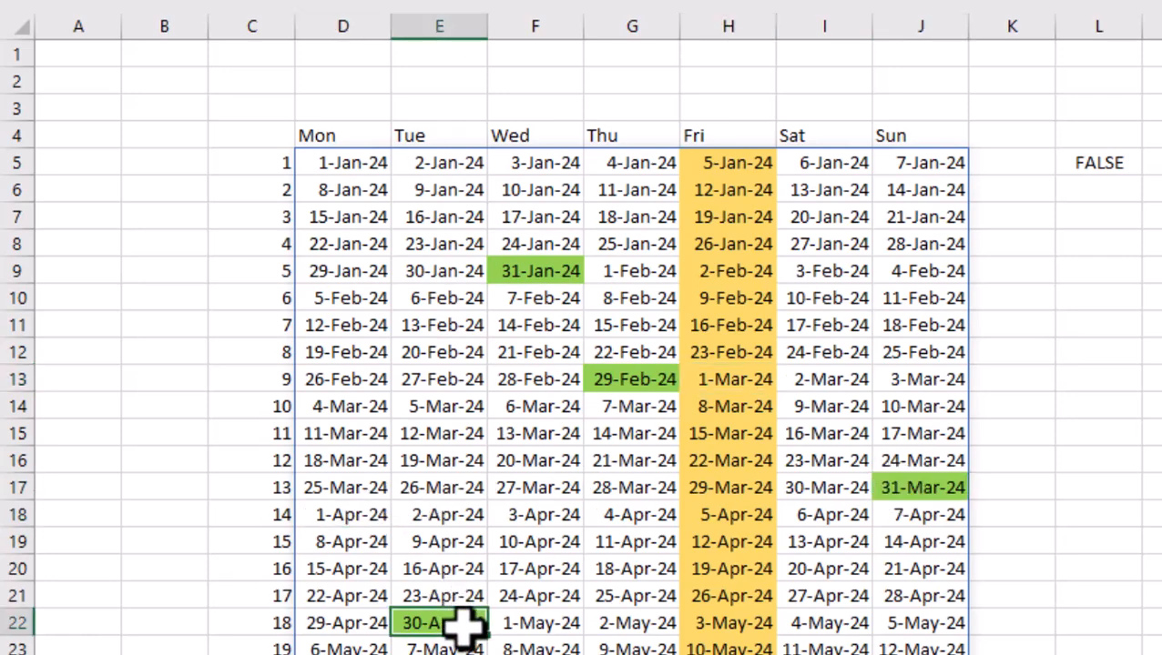
pyautogui.click(521, 626)
pyautogui.click(729, 654)
pyautogui.click(824, 654)
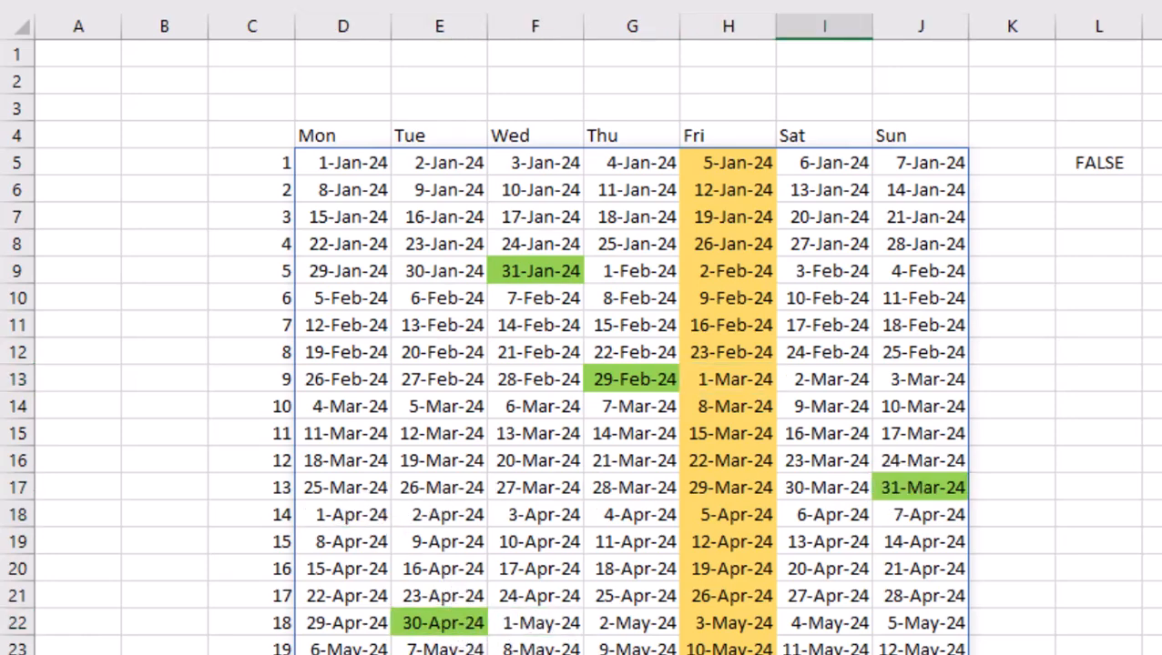
pyautogui.scroll(-6, 824, 654)
pyautogui.scroll(-3, 583, 337)
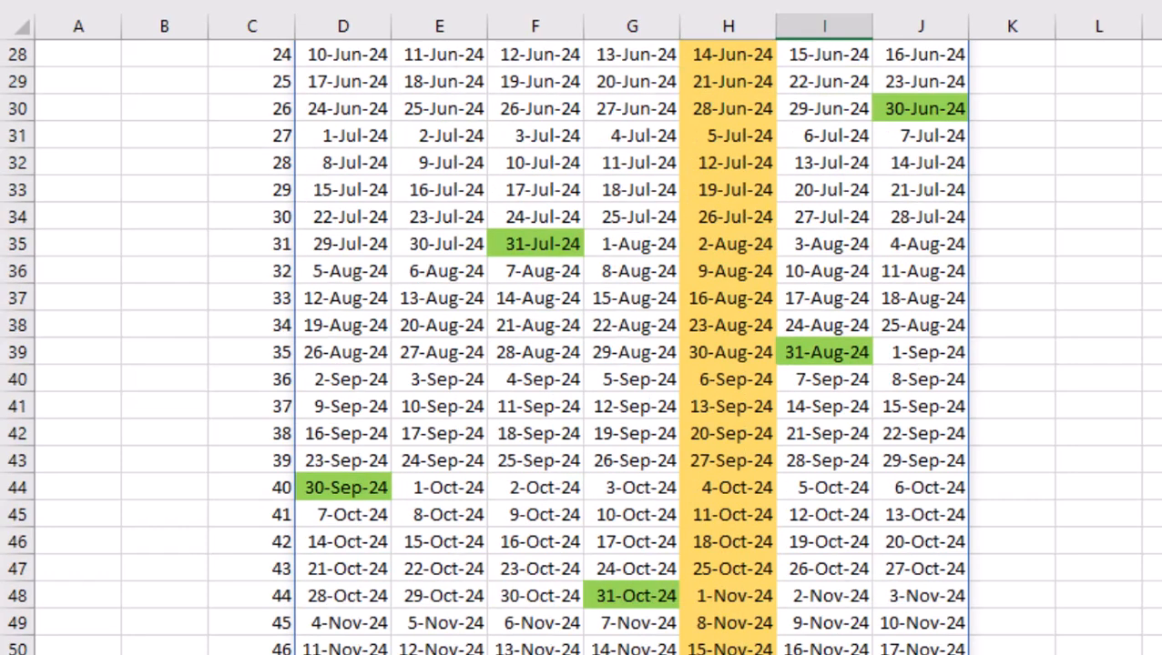
pyautogui.scroll(9, 583, 337)
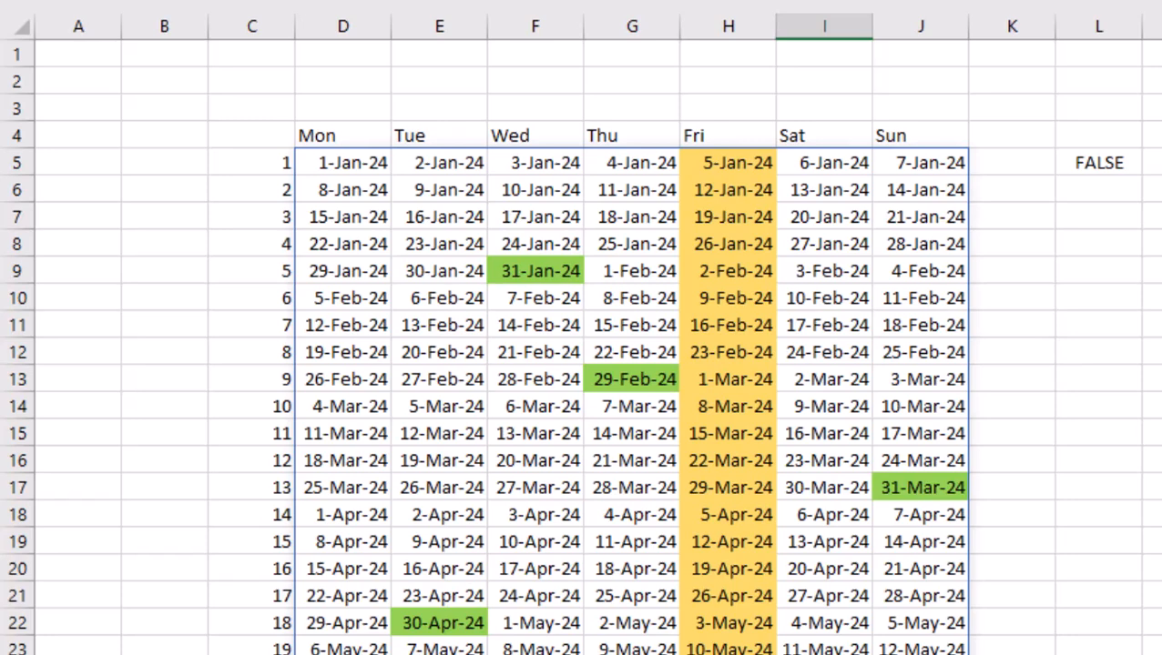
# Step: Add another formula-based rule for the whole calendar through the rules manager, with the formula =DAY(D5)=1
pyautogui.hotkey('ctrl', 'a')
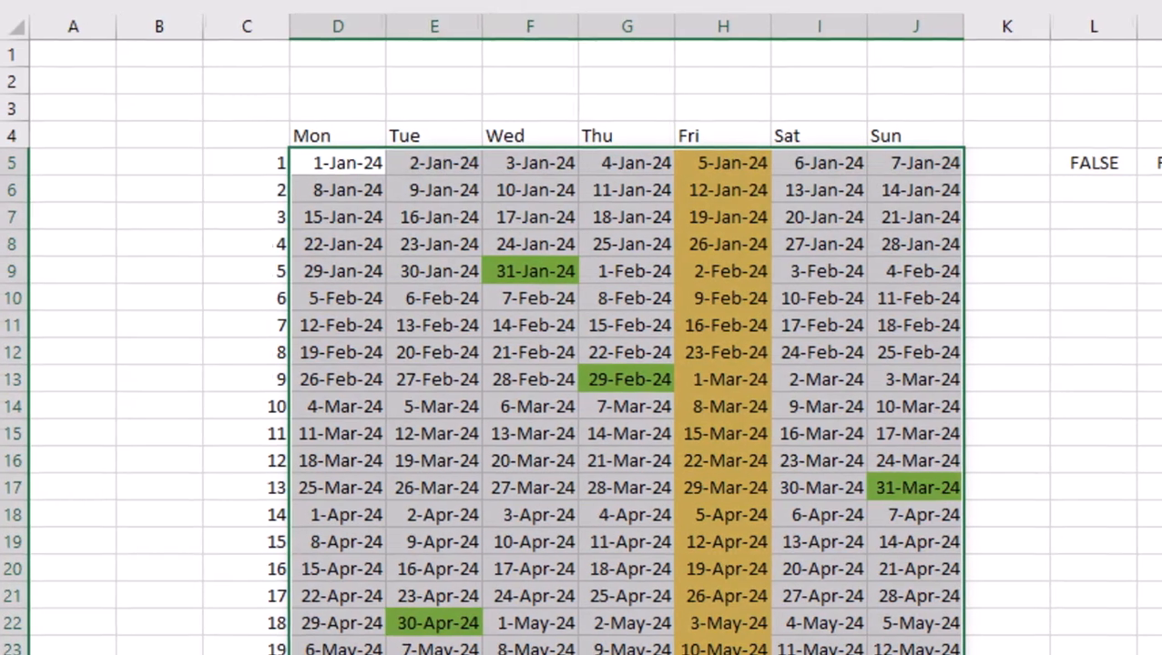
pyautogui.click(107, 2)
pyautogui.click(883, 108)
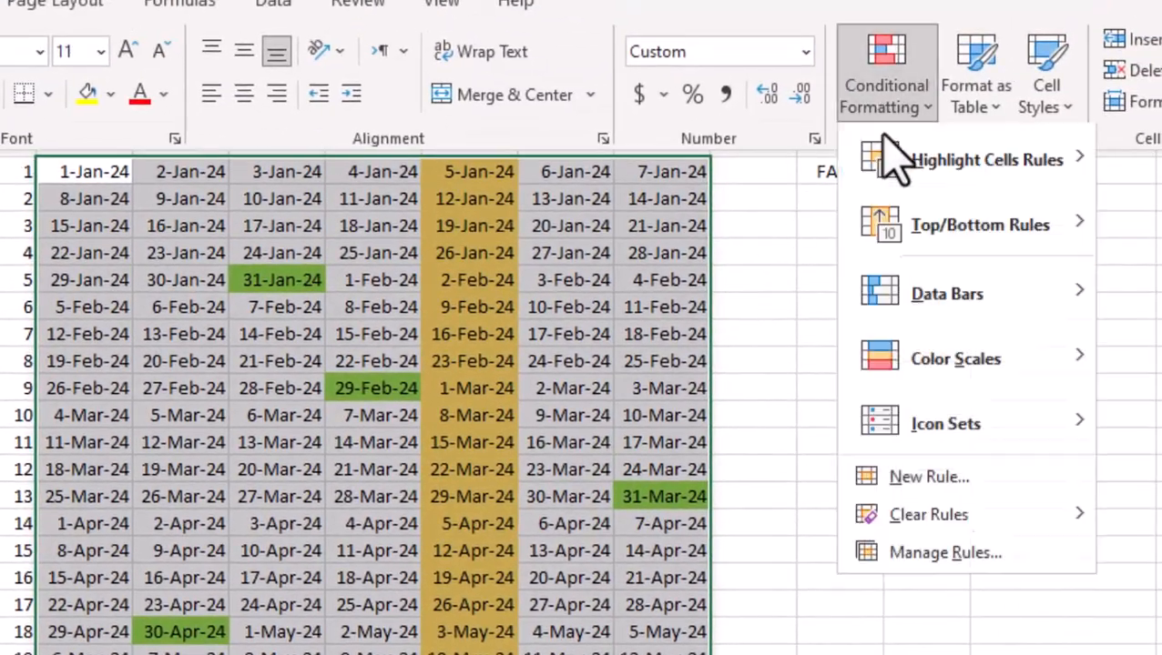
pyautogui.click(917, 555)
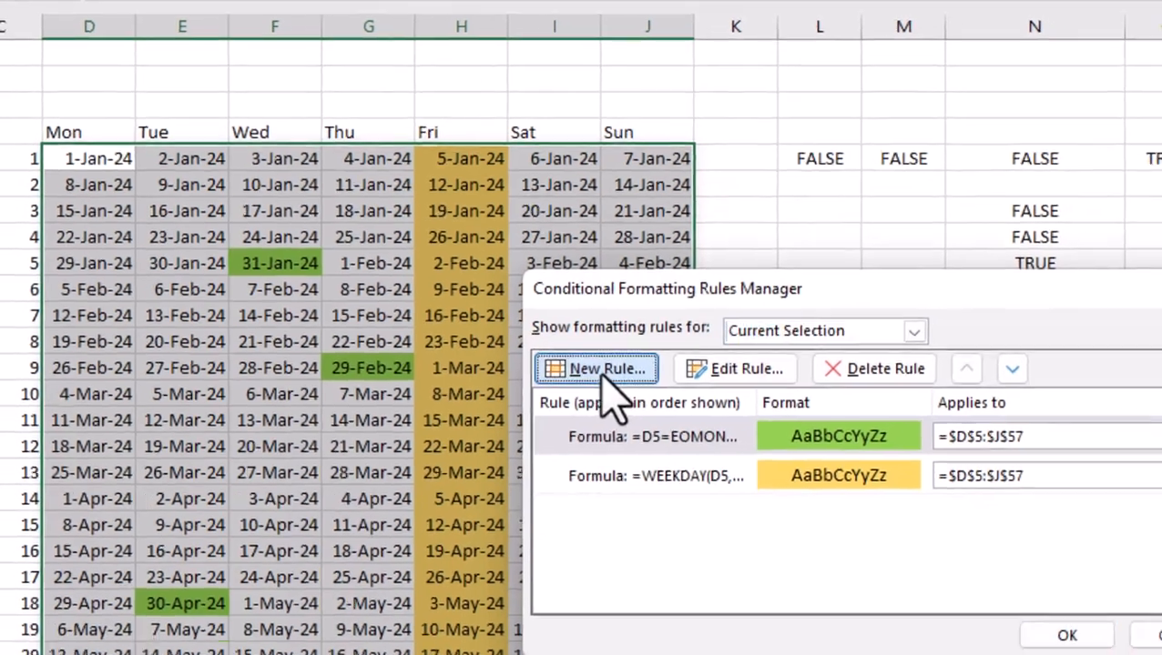
pyautogui.click(619, 389)
pyautogui.click(648, 307)
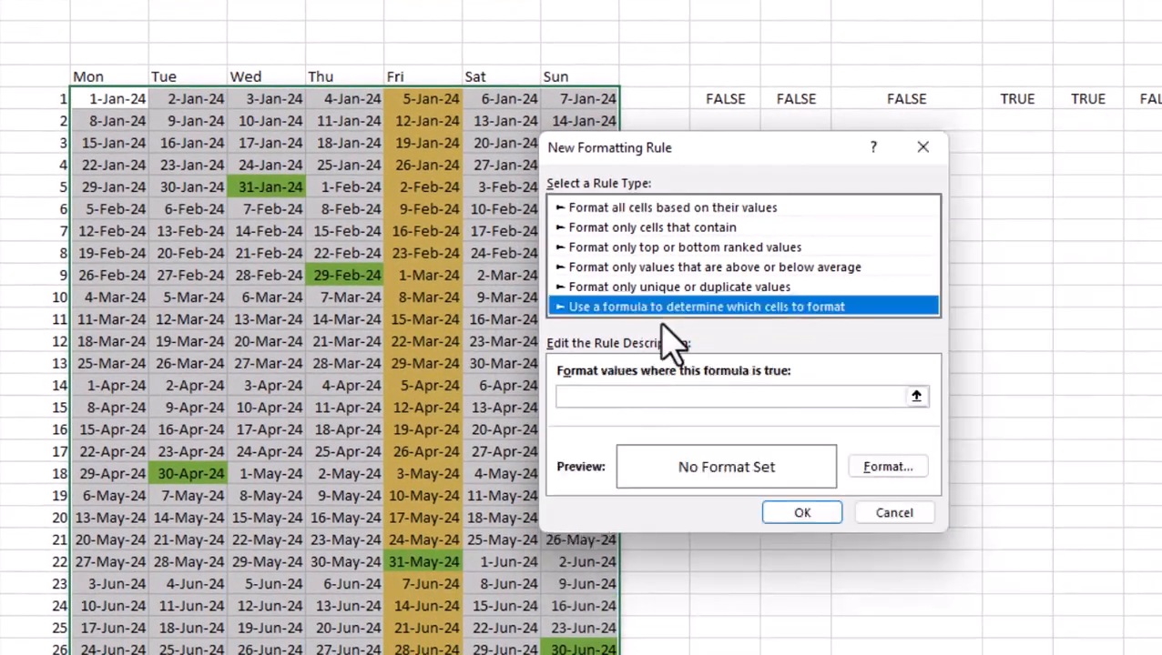
pyautogui.click(662, 396)
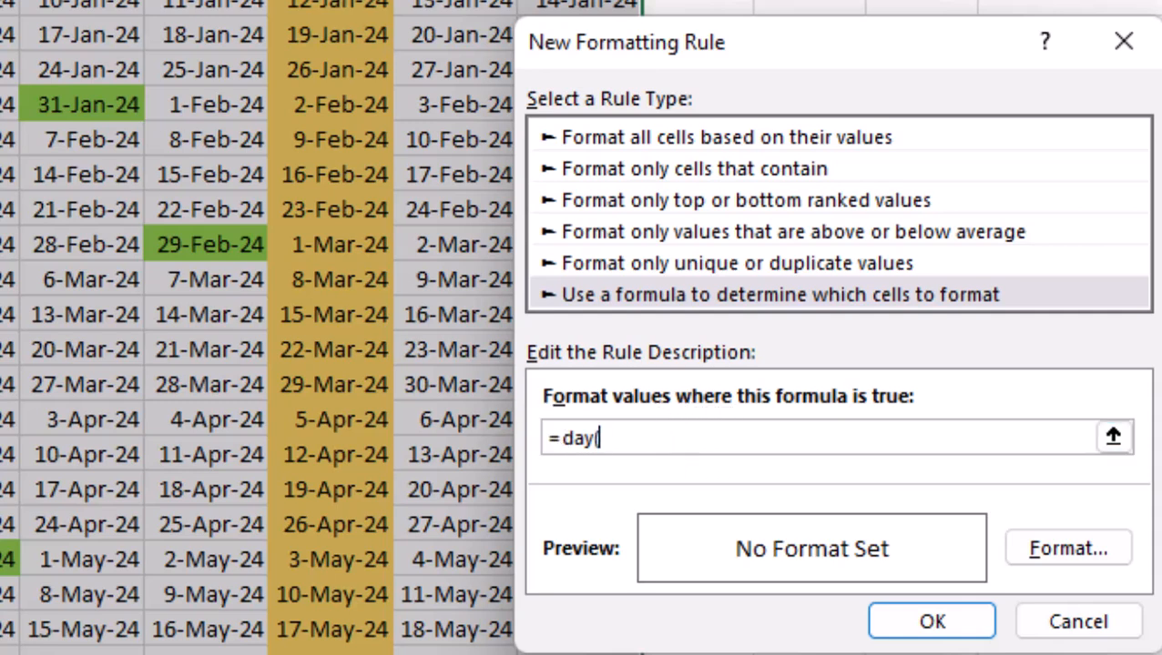
pyautogui.write('d5)=1')
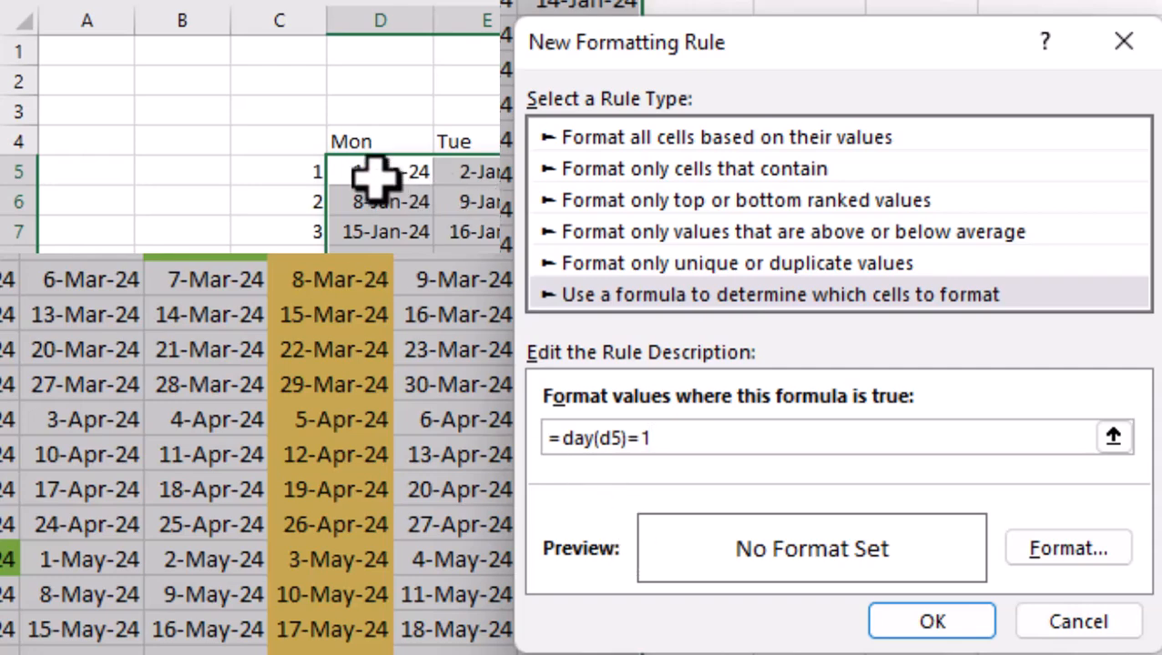
# Step: Give the first-of-month rule an orange background fill and apply it to the calendar
pyautogui.click(1064, 557)
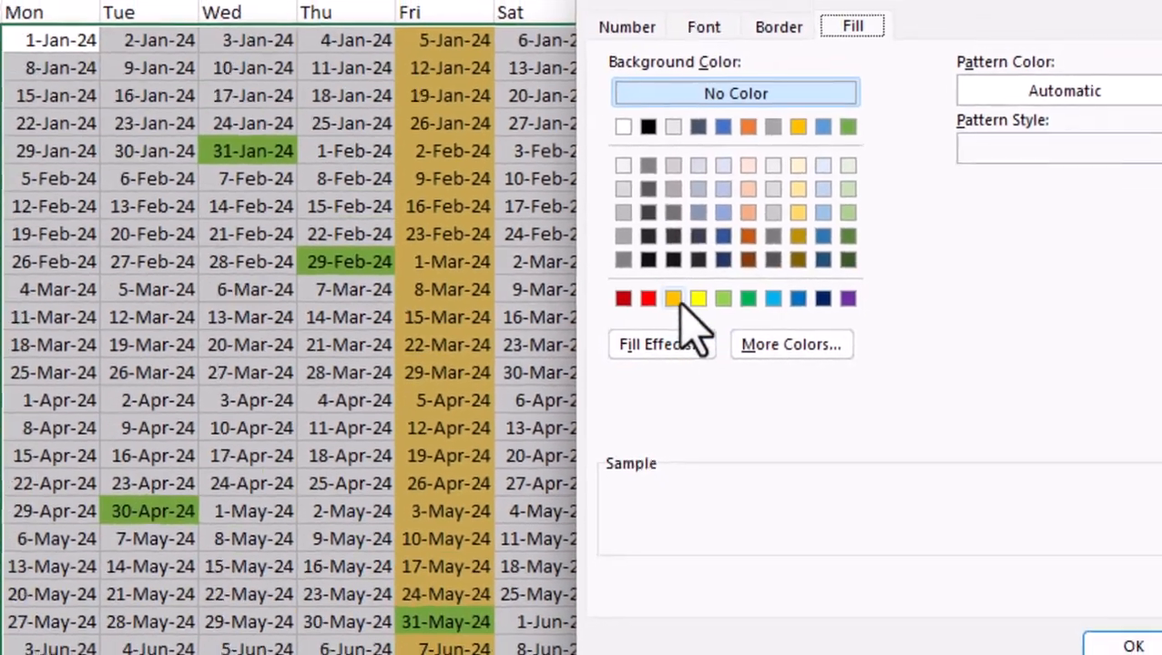
pyautogui.click(629, 292)
pyautogui.click(1152, 654)
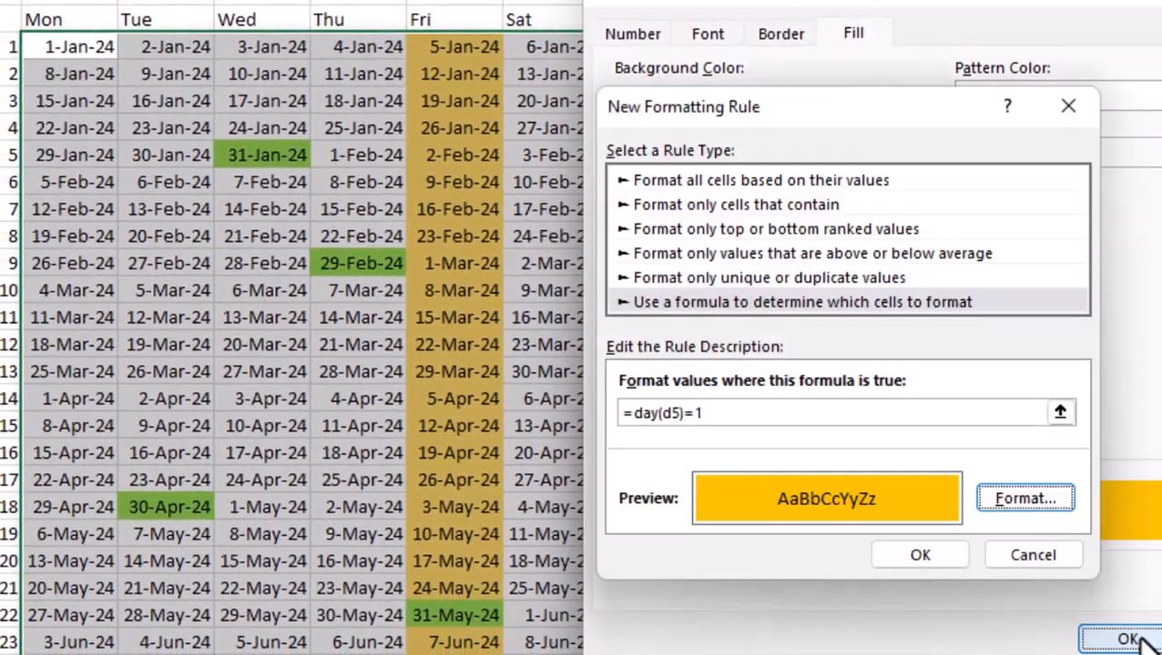
pyautogui.click(920, 555)
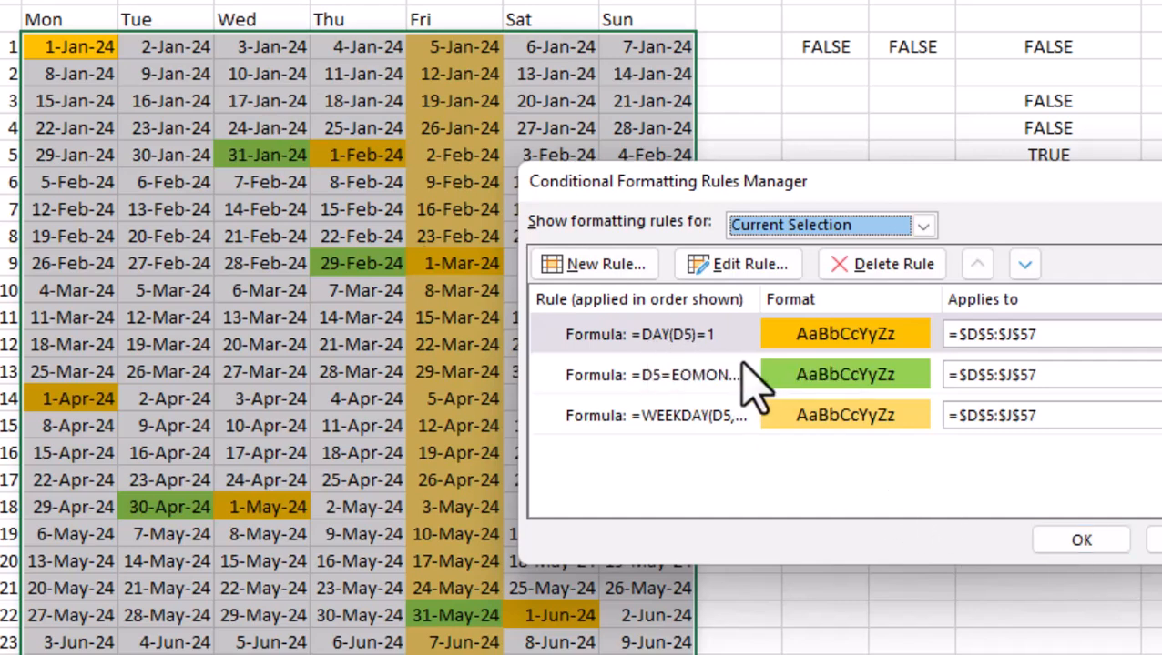
pyautogui.click(1104, 542)
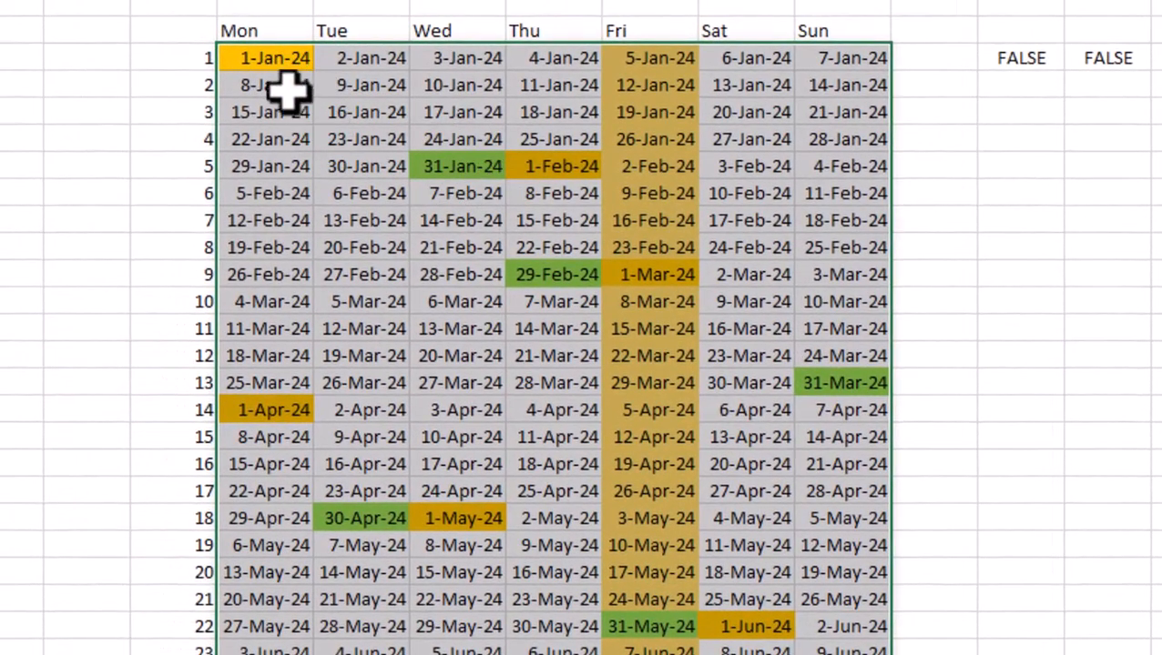
# Step: Review the first-of-month and month-end highlights across the full year of the calendar
pyautogui.scroll(-3, 692, 466)
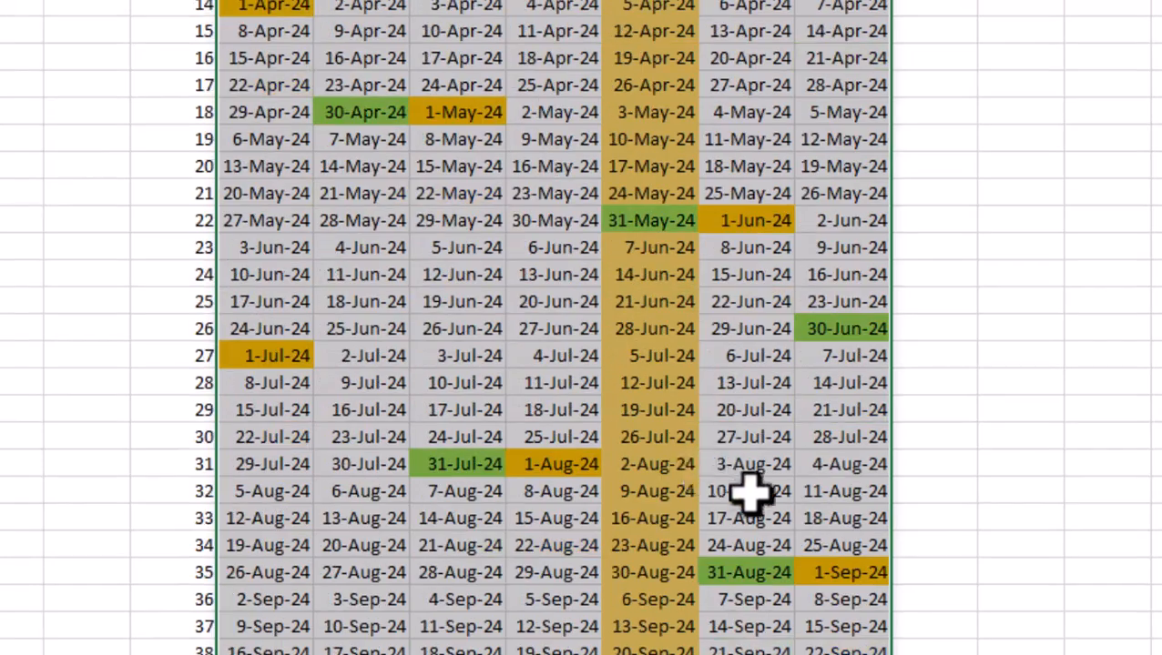
pyautogui.scroll(-1, 853, 578)
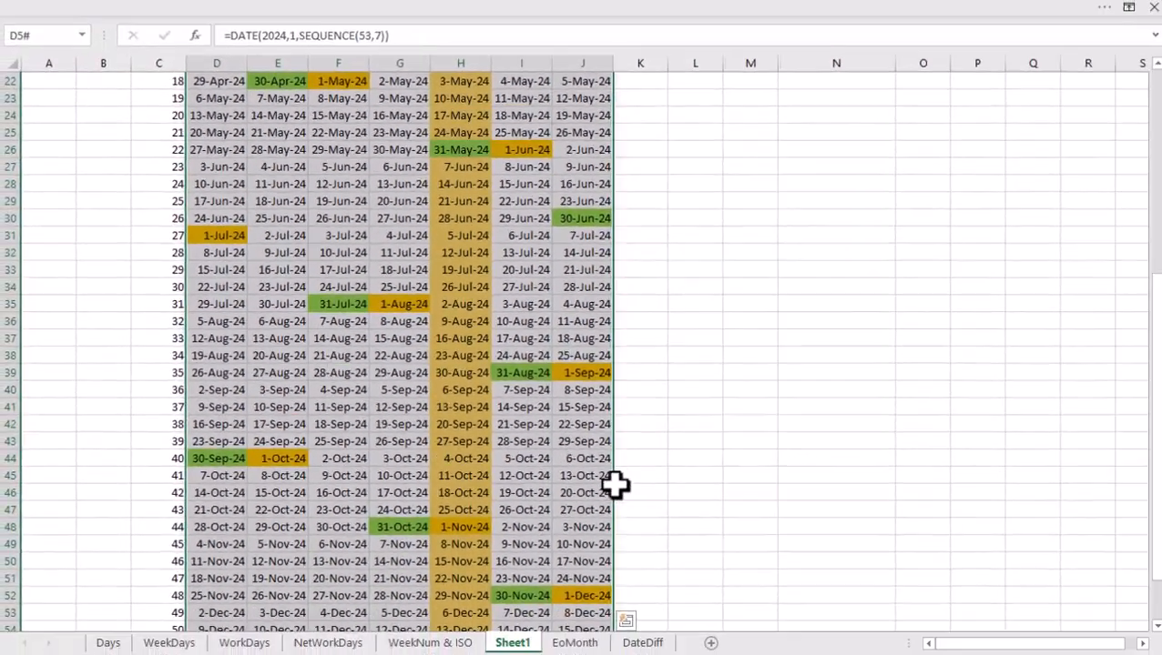
pyautogui.scroll(6, 613, 486)
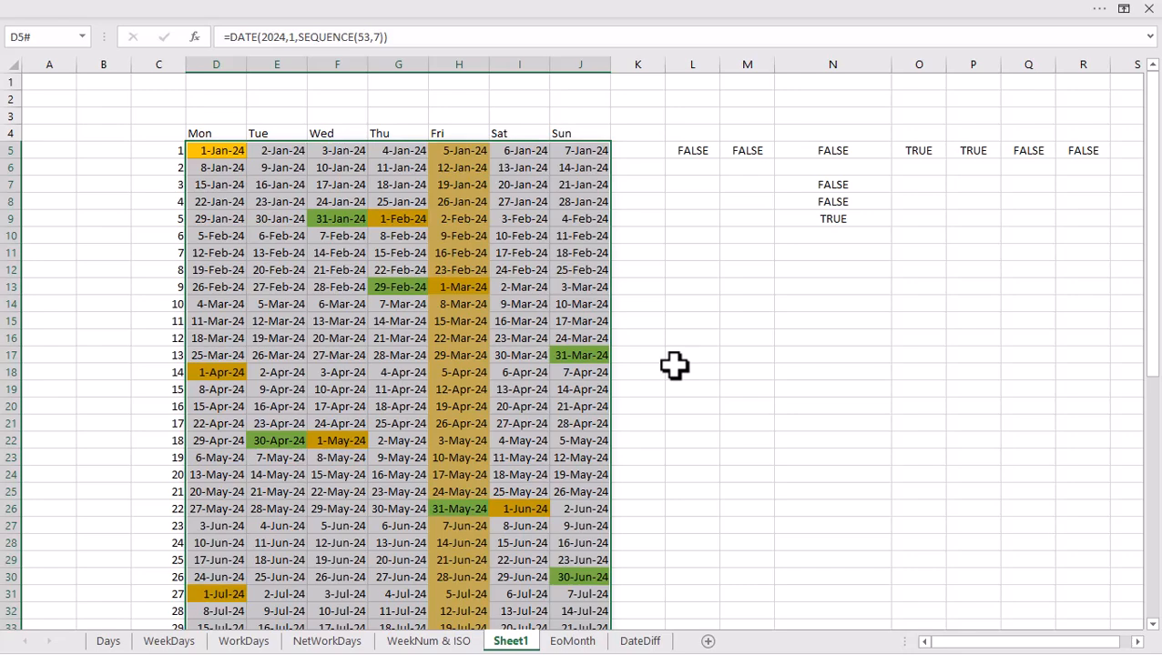
pyautogui.scroll(-9, 383, 483)
pyautogui.scroll(5, 364, 537)
pyautogui.scroll(4, 555, 543)
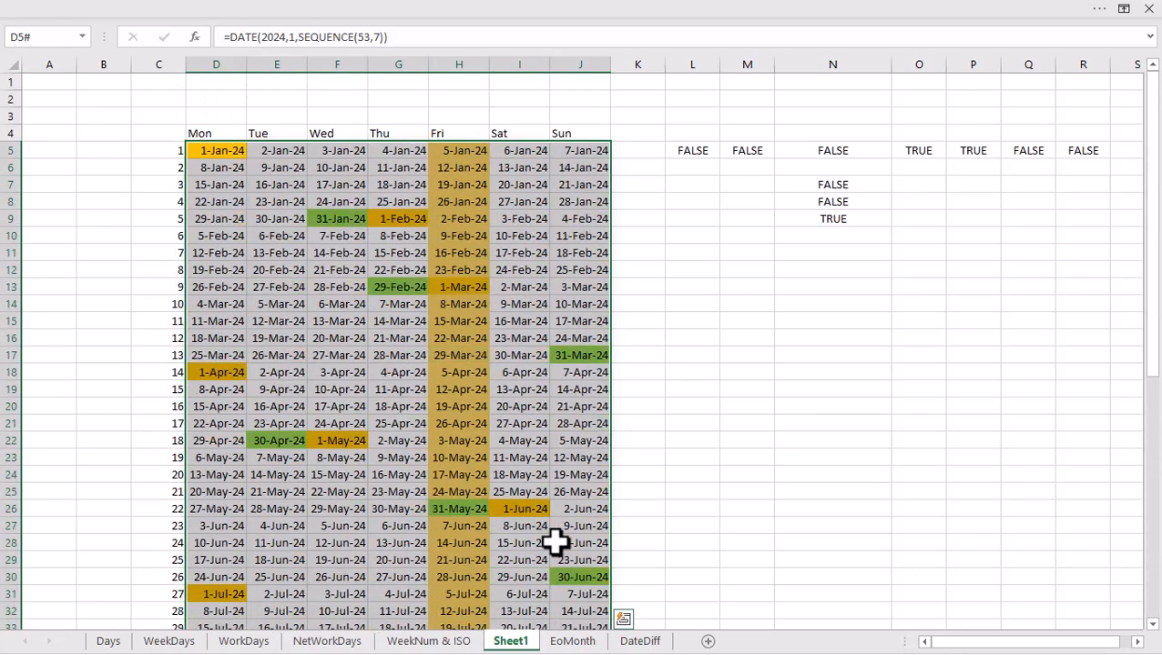